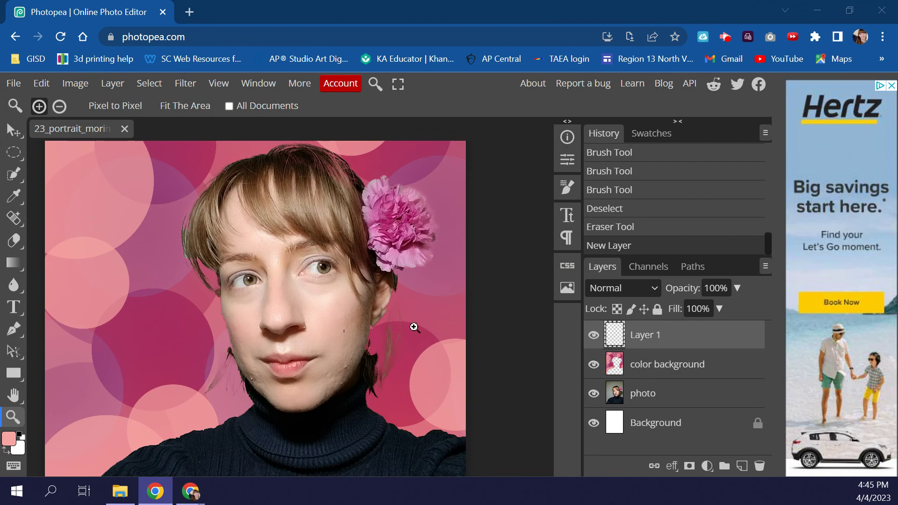
pyautogui.scroll(-3, 348, 331)
pyautogui.scroll(2, 348, 335)
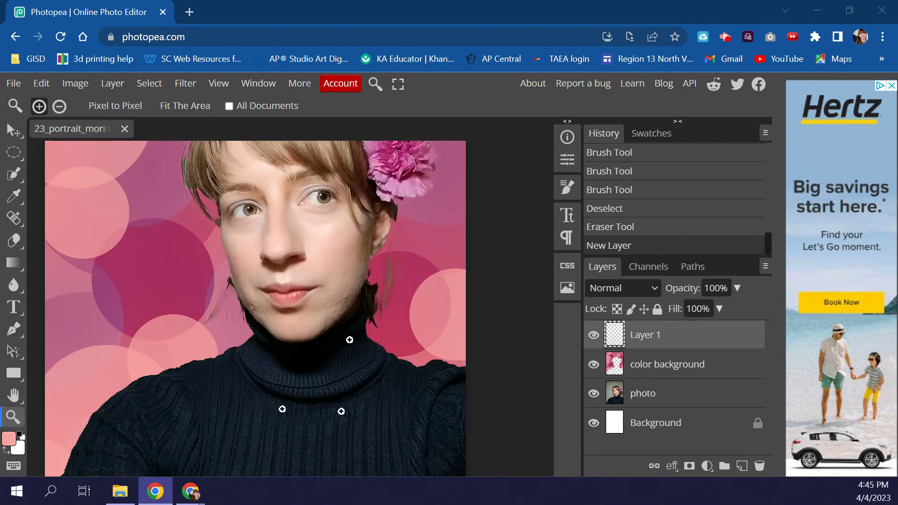
pyautogui.scroll(2, 337, 397)
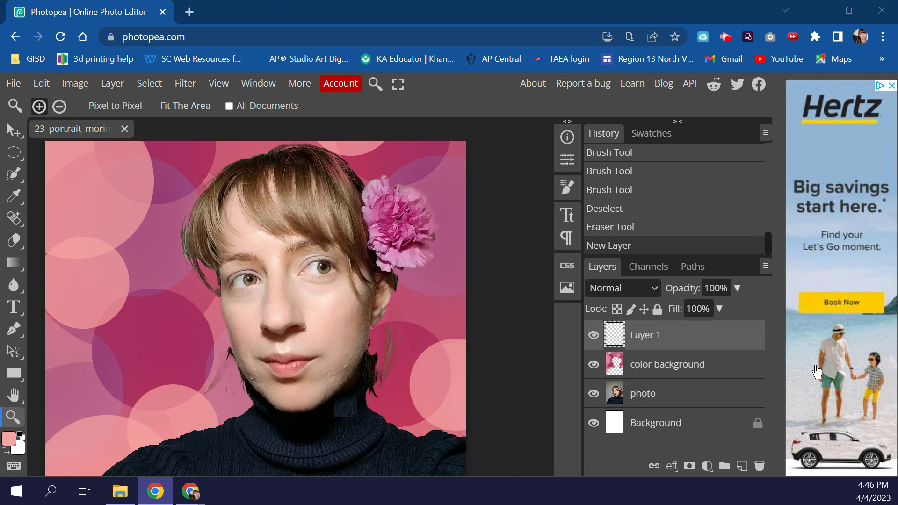
pyautogui.scroll(-3, 417, 355)
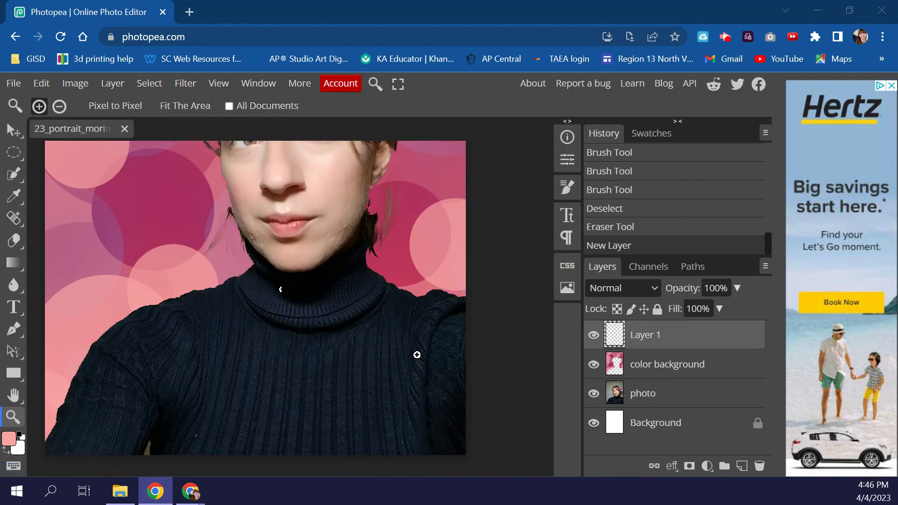
pyautogui.scroll(3, 304, 384)
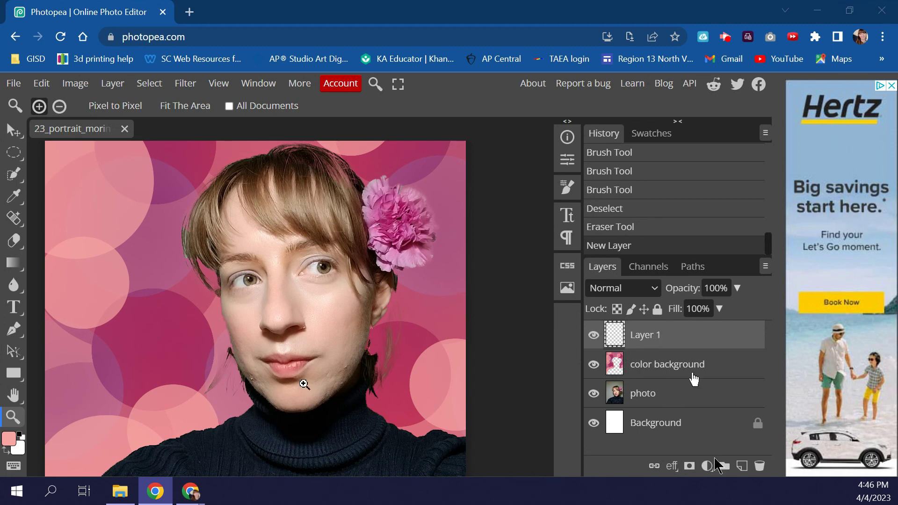
# Rename the empty Layer 1 as "shirt"
pyautogui.doubleClick(650, 336)
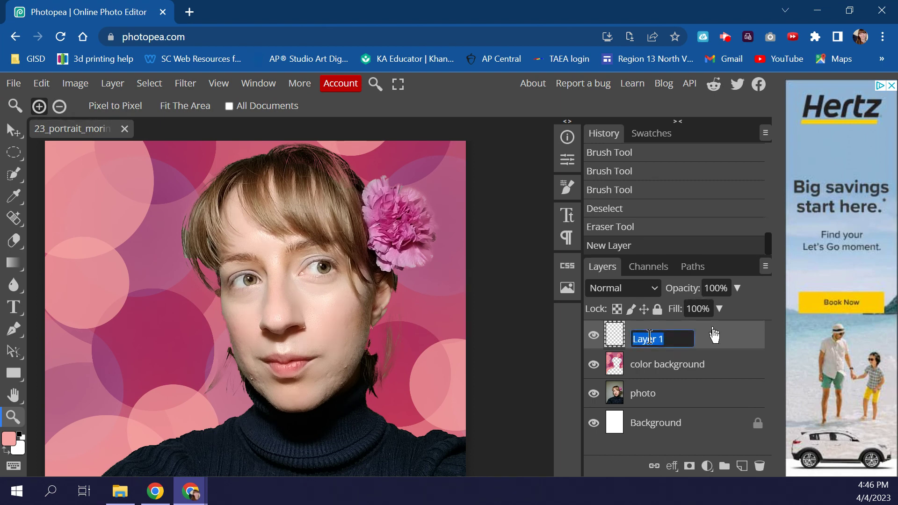
pyautogui.write('shirt')
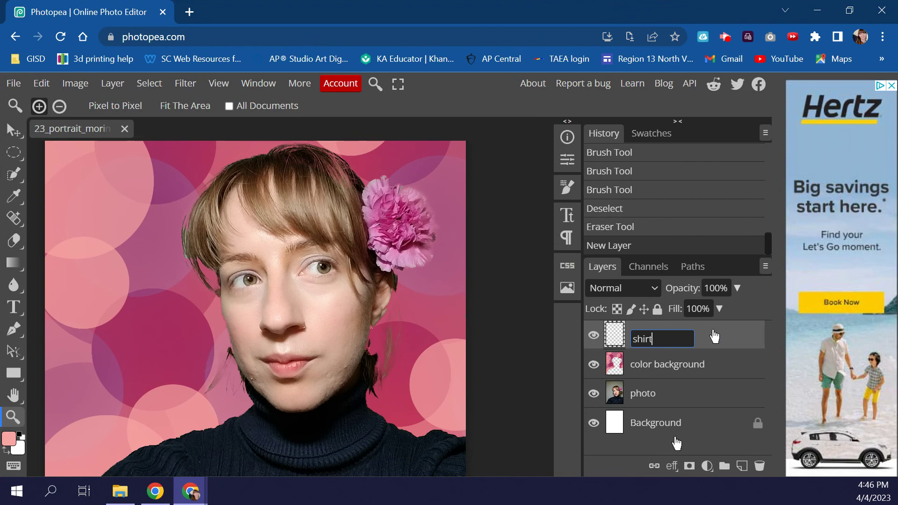
pyautogui.press('Return')
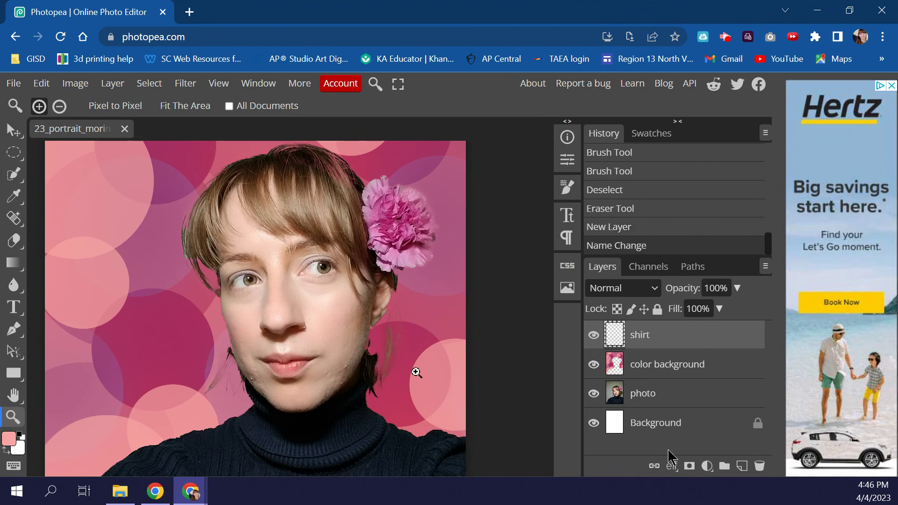
# Fully lock the color background layer against edits
pyautogui.scroll(-3, 409, 354)
pyautogui.scroll(-3, 409, 354)
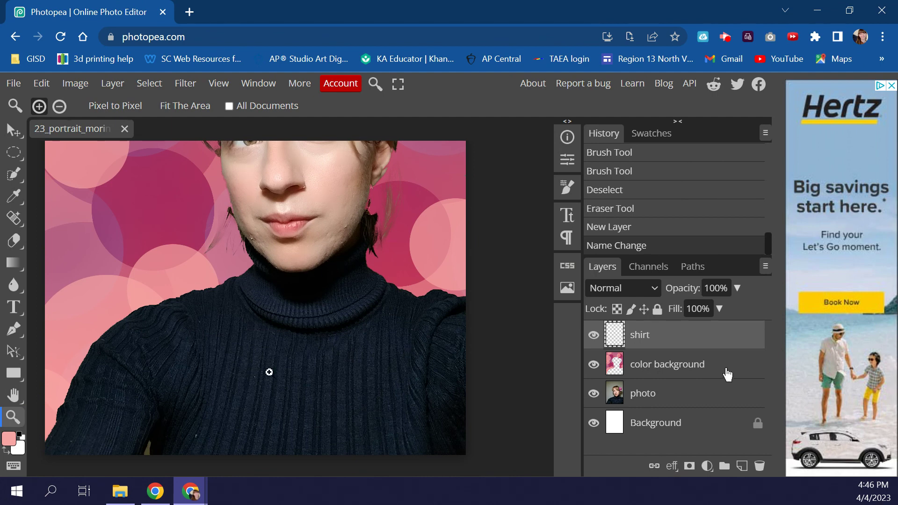
pyautogui.click(681, 405)
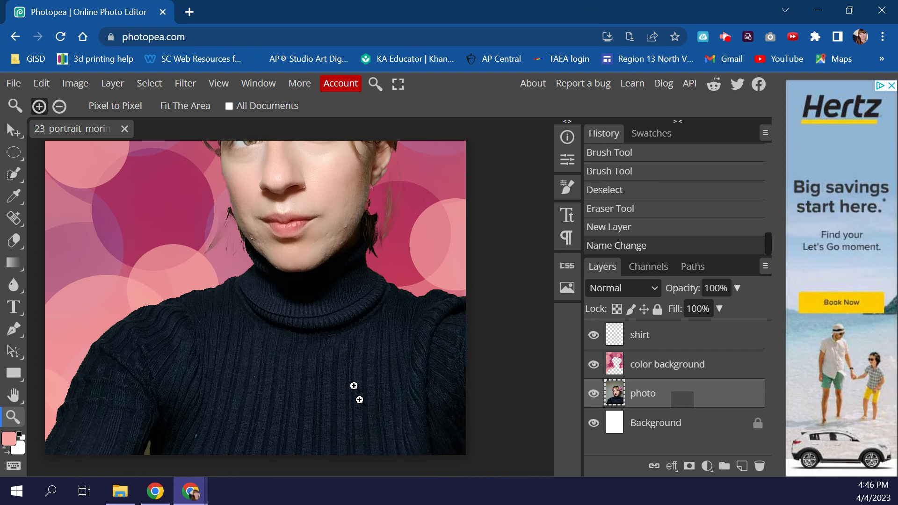
pyautogui.click(722, 370)
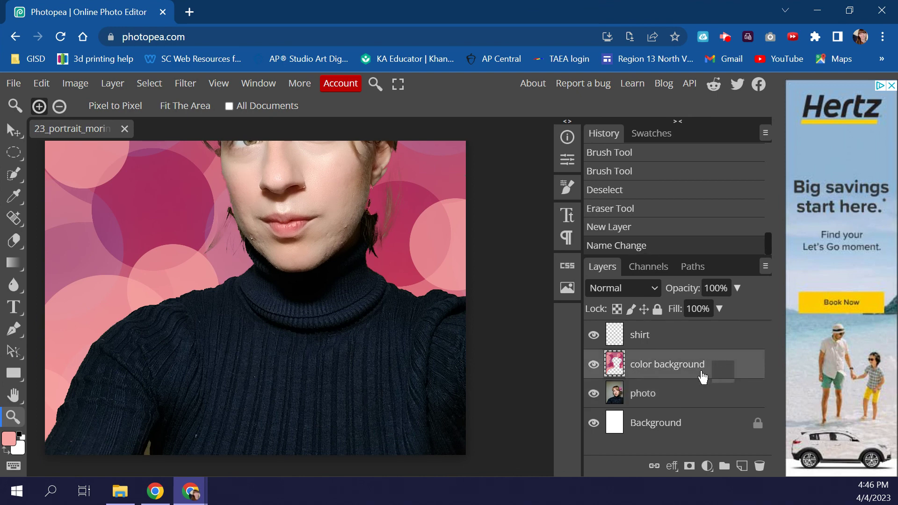
pyautogui.click(657, 309)
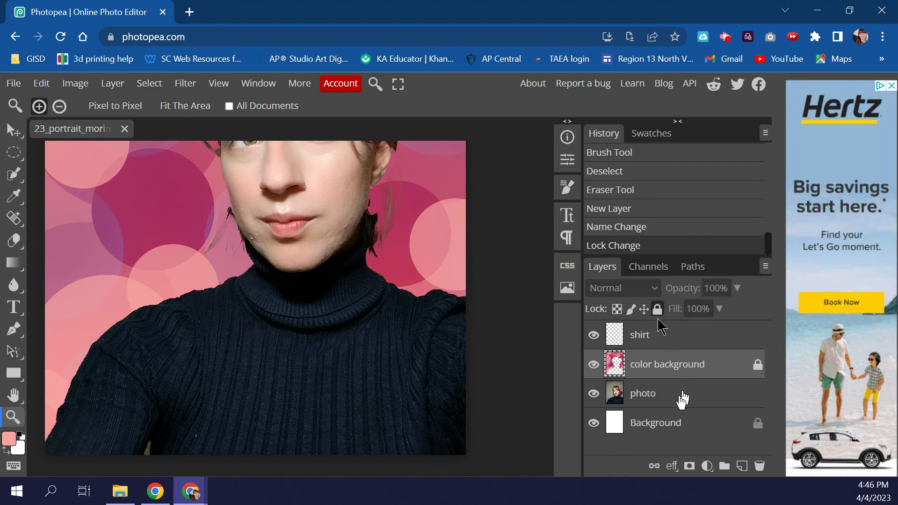
# On the photo layer, select the dark turtleneck sweater with the Quick Selection tool
pyautogui.click(681, 397)
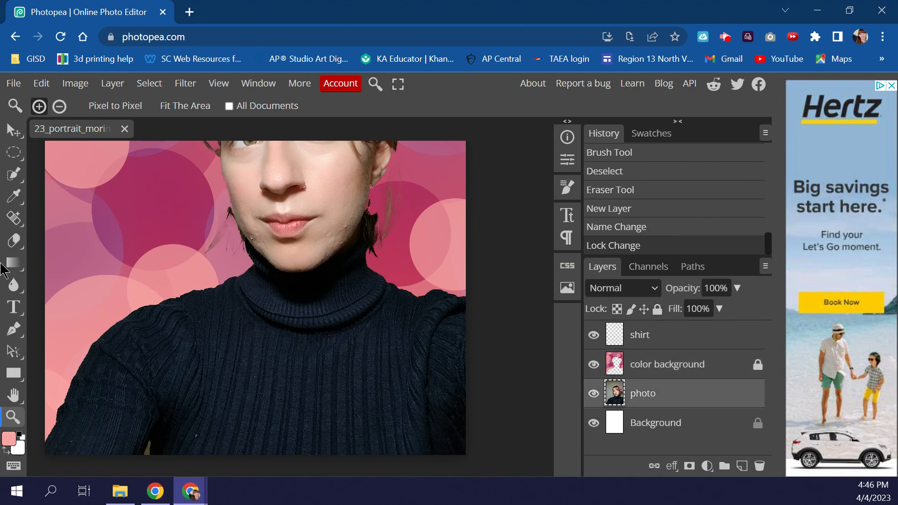
pyautogui.click(12, 177)
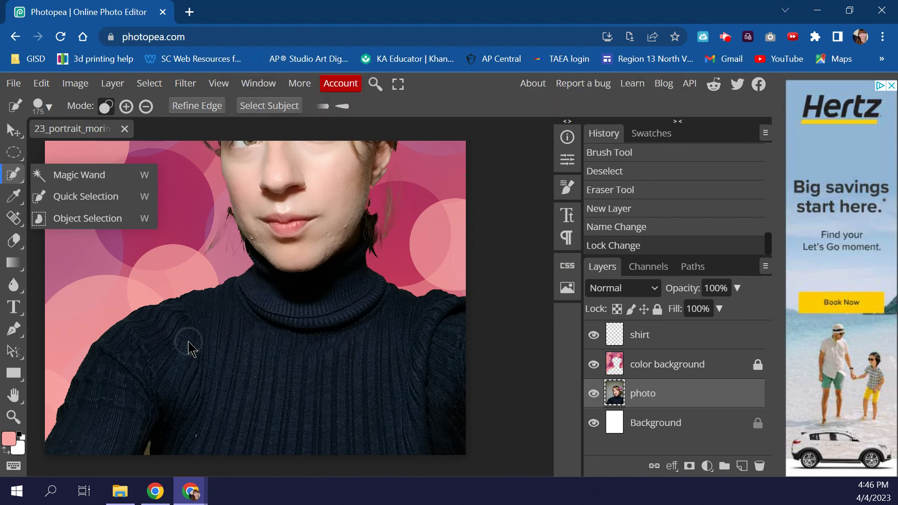
pyautogui.click(281, 358)
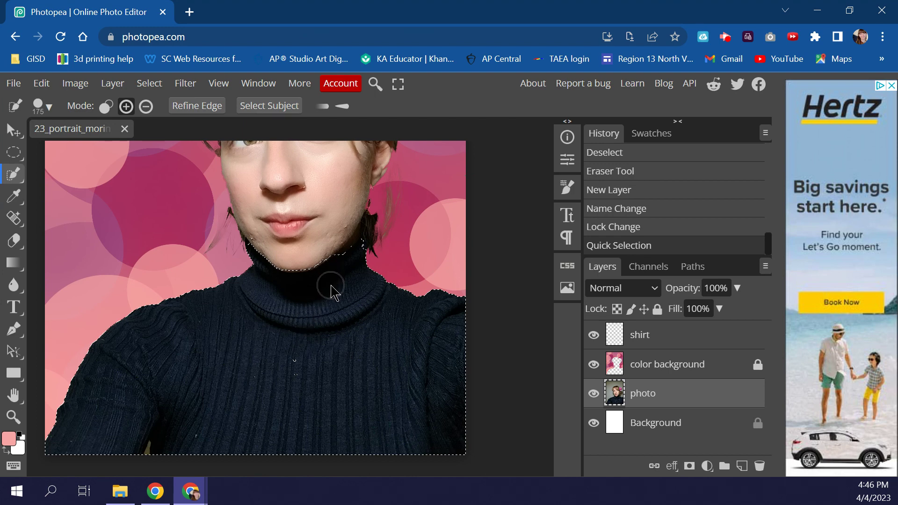
# Reduce the Quick Selection brush size to 80 and add the edge of the collar below the jaw to the sweater selection
pyautogui.press('[')
pyautogui.press('[')
pyautogui.press('[')
pyautogui.press('[')
pyautogui.press('[')
pyautogui.click(356, 252)
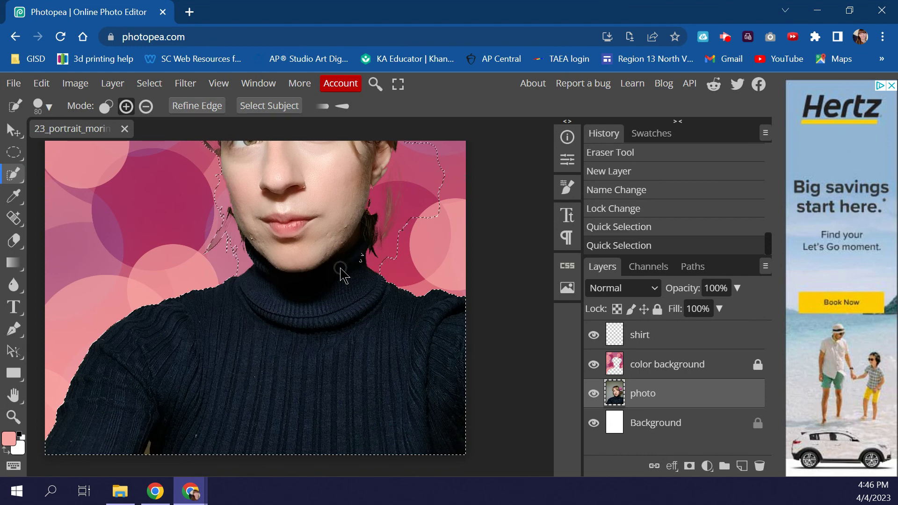
# Subtract the background and hair areas on both sides of the neck from the selection, using a brush size of 150
pyautogui.keyDown('alt'); pyautogui.click(418, 198); pyautogui.keyUp('alt')
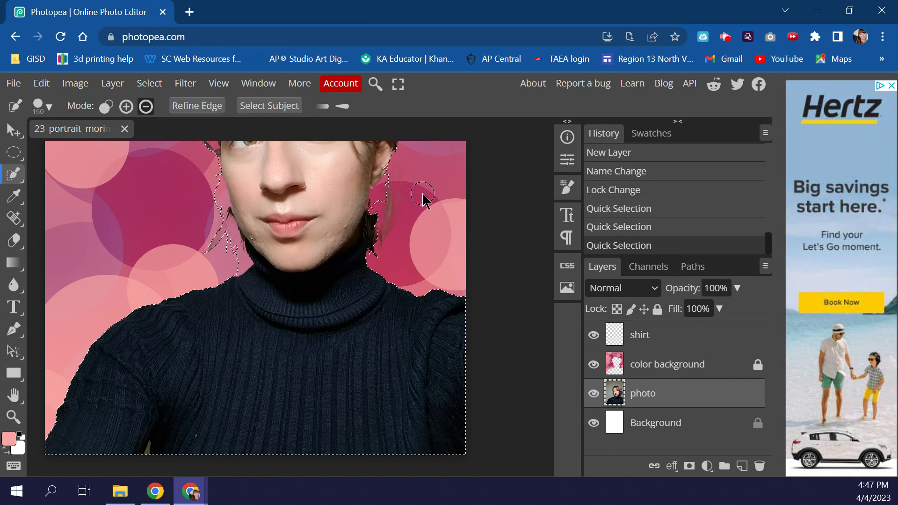
pyautogui.keyDown('alt'); pyautogui.click(217, 233); pyautogui.keyUp('alt')
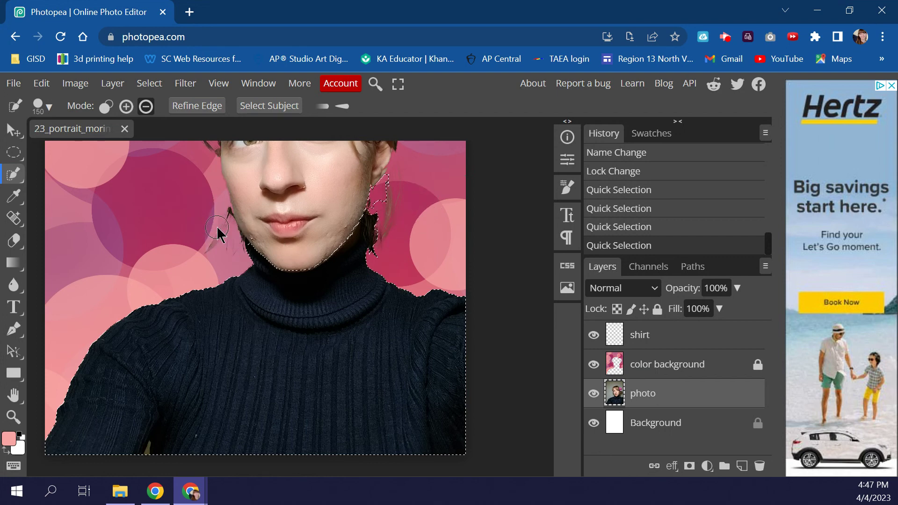
pyautogui.keyDown('alt'); pyautogui.click(381, 195); pyautogui.keyUp('alt')
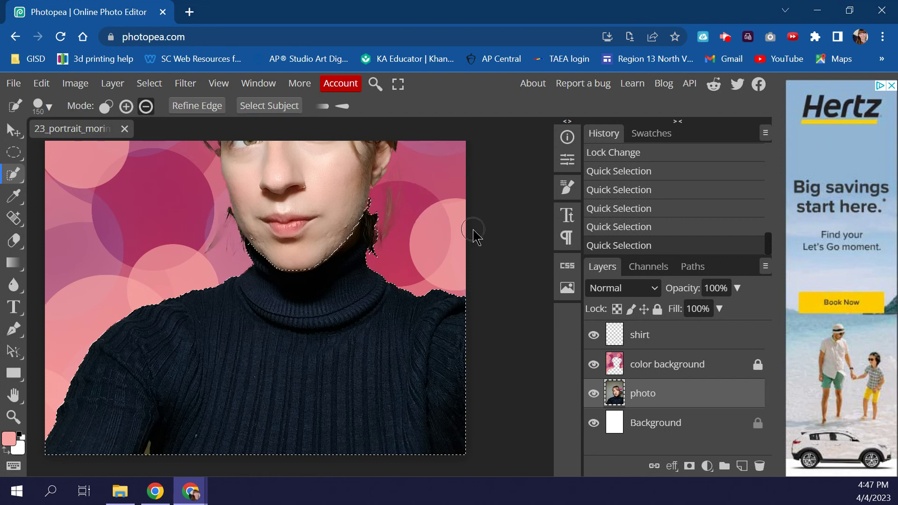
pyautogui.keyDown('alt'); pyautogui.click(381, 203); pyautogui.keyUp('alt')
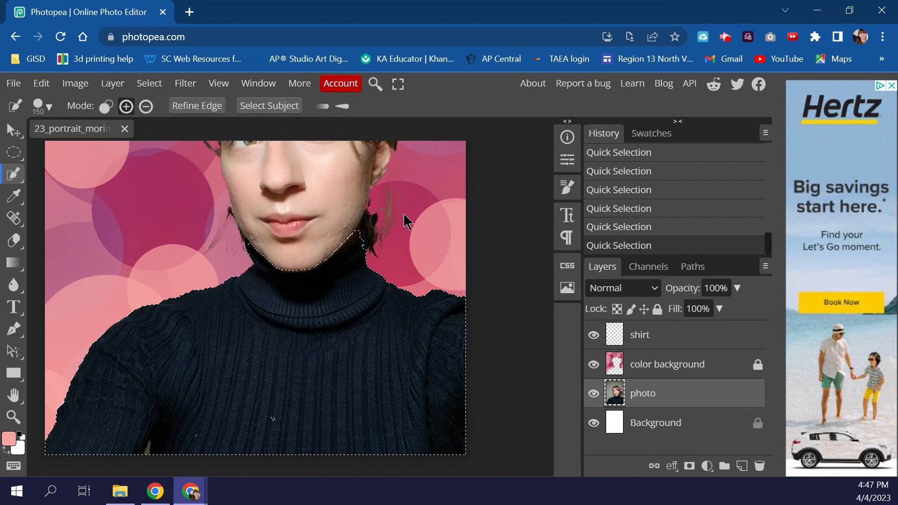
# Make the shirt layer active while keeping the sweater selection
pyautogui.scroll(3, 395, 248)
pyautogui.scroll(-7, 396, 249)
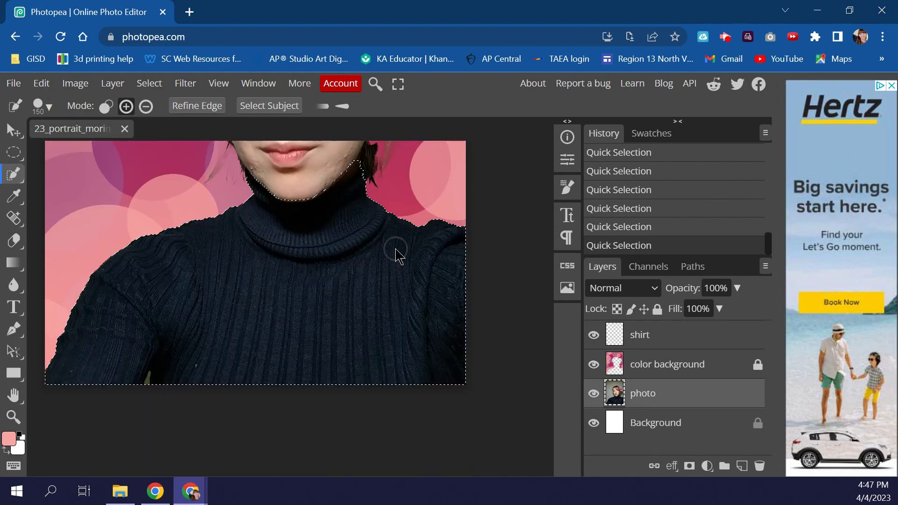
pyautogui.scroll(4, 375, 281)
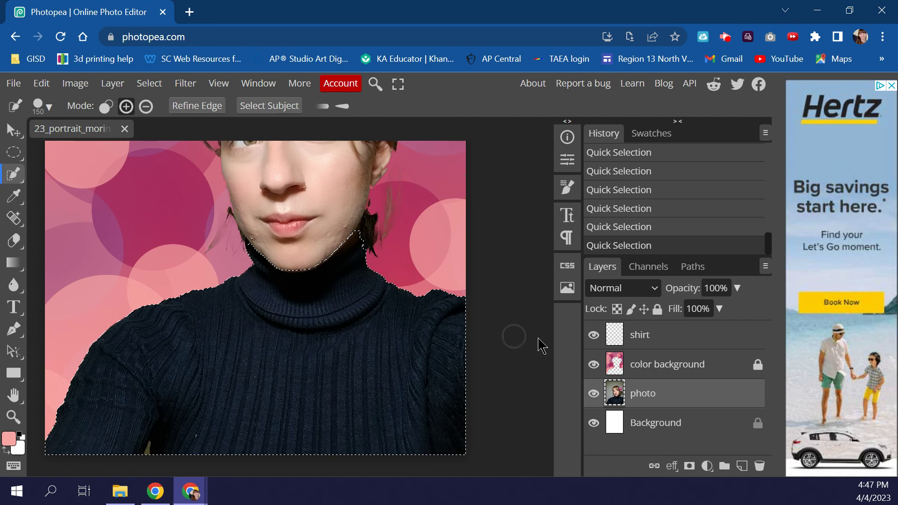
pyautogui.click(673, 345)
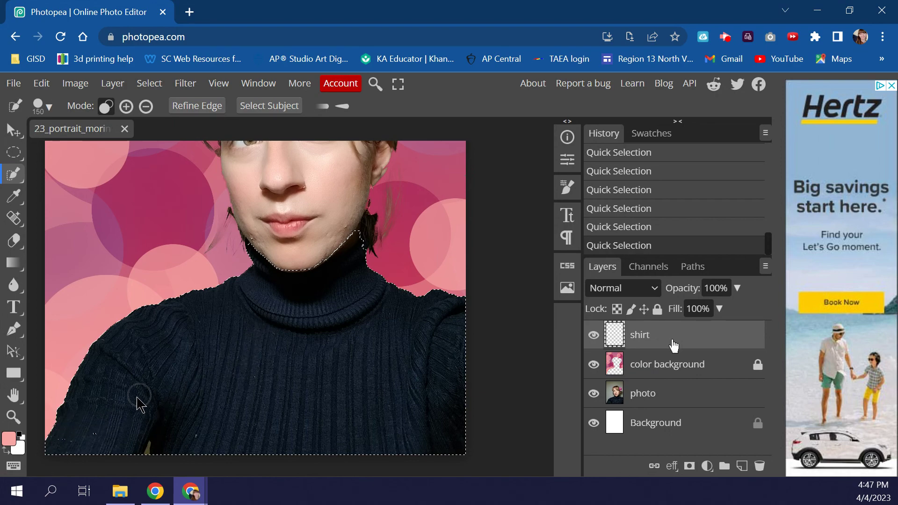
pyautogui.scroll(1, 460, 422)
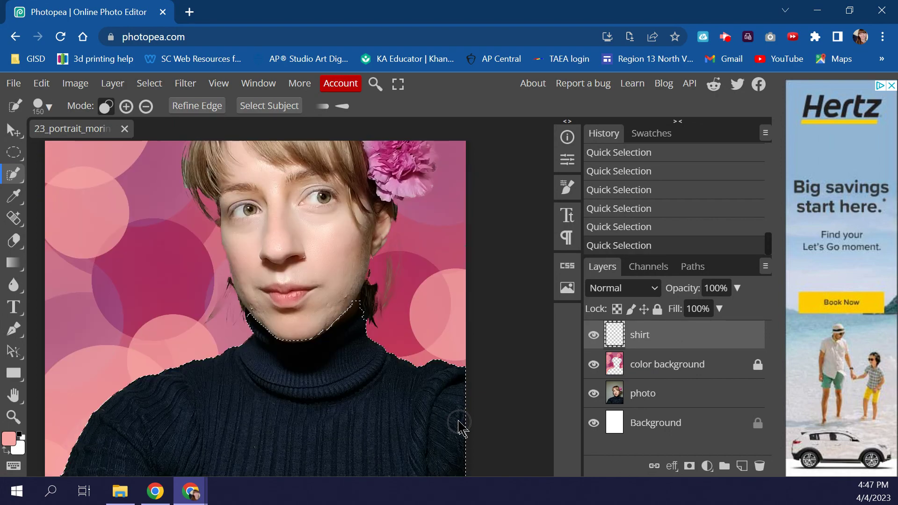
pyautogui.scroll(-2, 460, 423)
pyautogui.scroll(1, 277, 301)
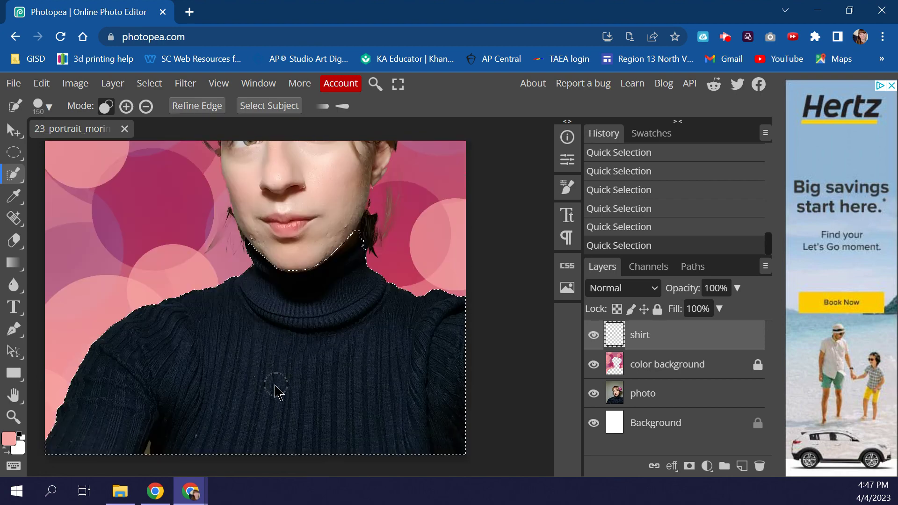
pyautogui.scroll(1, 432, 388)
pyautogui.scroll(3, 433, 388)
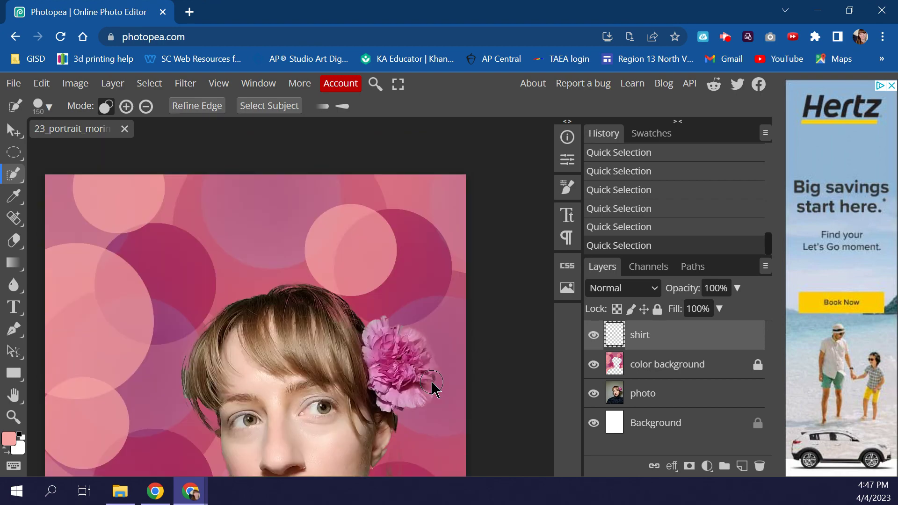
pyautogui.scroll(-3, 432, 388)
pyautogui.scroll(1, 433, 388)
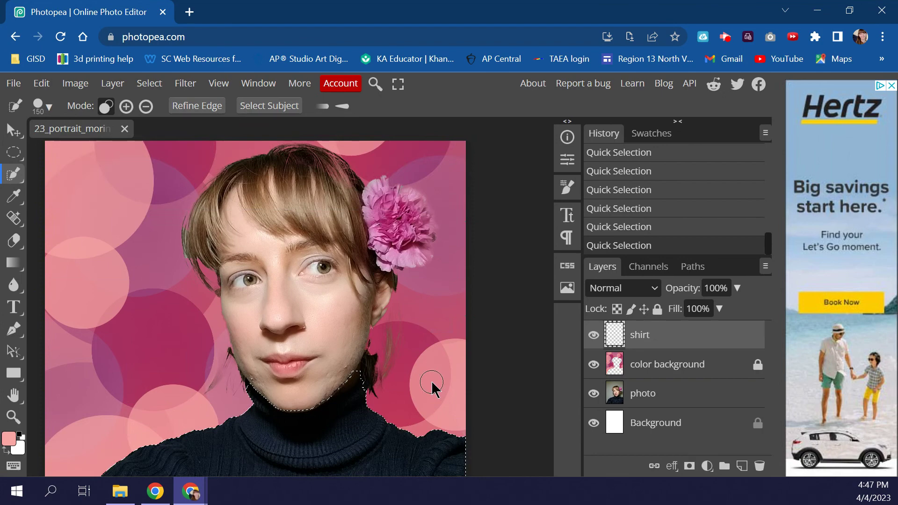
pyautogui.scroll(-4, 433, 388)
pyautogui.scroll(3, 432, 388)
pyautogui.scroll(2, 433, 388)
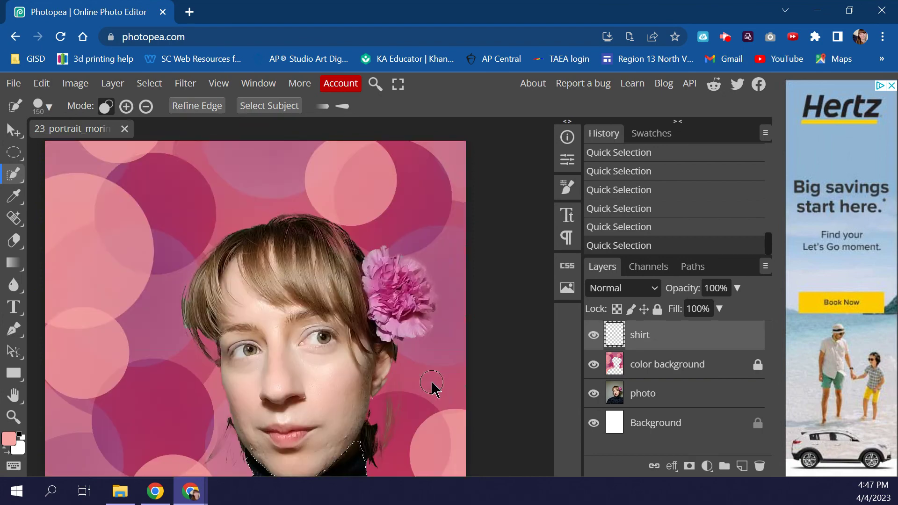
pyautogui.scroll(-2, 433, 388)
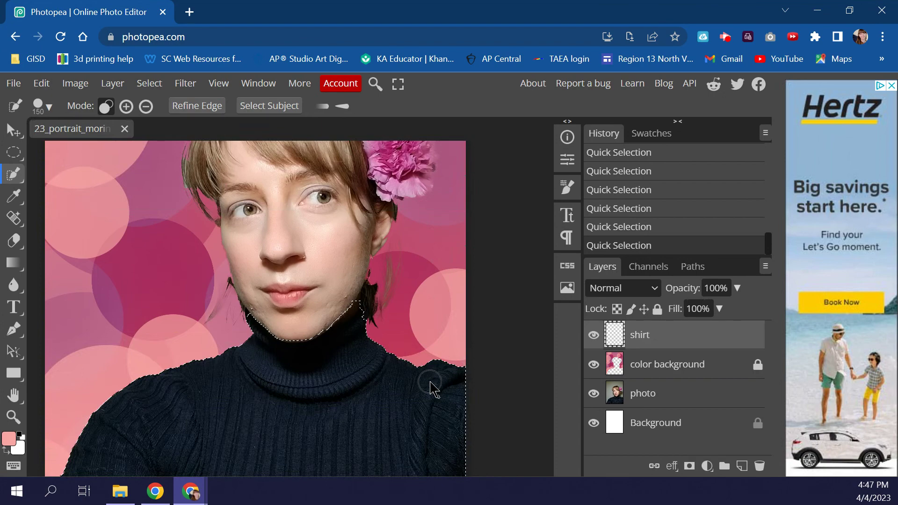
pyautogui.scroll(2, 429, 381)
pyautogui.scroll(-2, 430, 382)
pyautogui.scroll(-3, 250, 438)
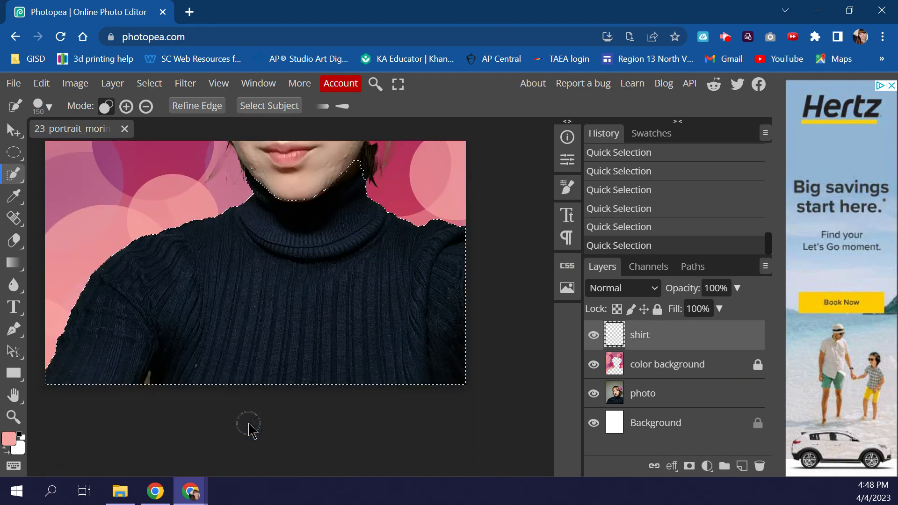
pyautogui.scroll(6, 249, 433)
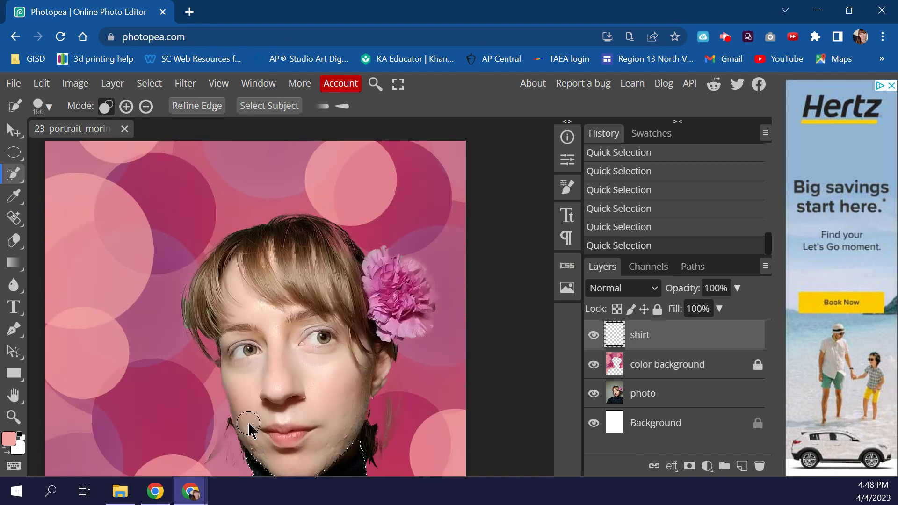
pyautogui.scroll(-5, 249, 426)
pyautogui.scroll(4, 321, 371)
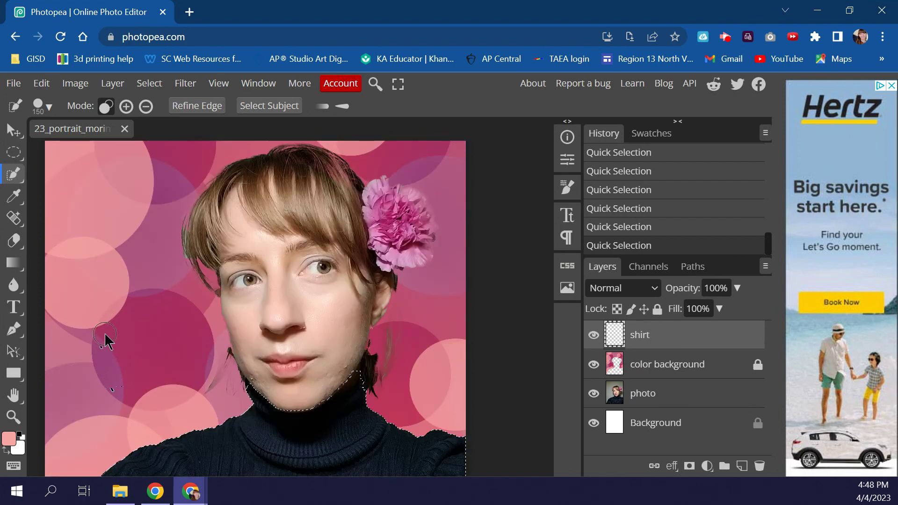
pyautogui.scroll(-3, 104, 336)
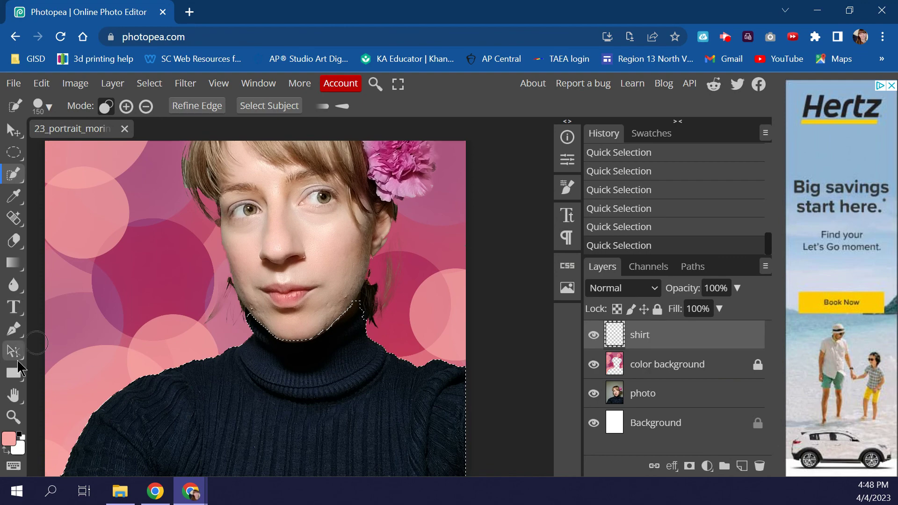
# Set the foreground colour to dark teal, hex 1c4e4f
pyautogui.click(7, 443)
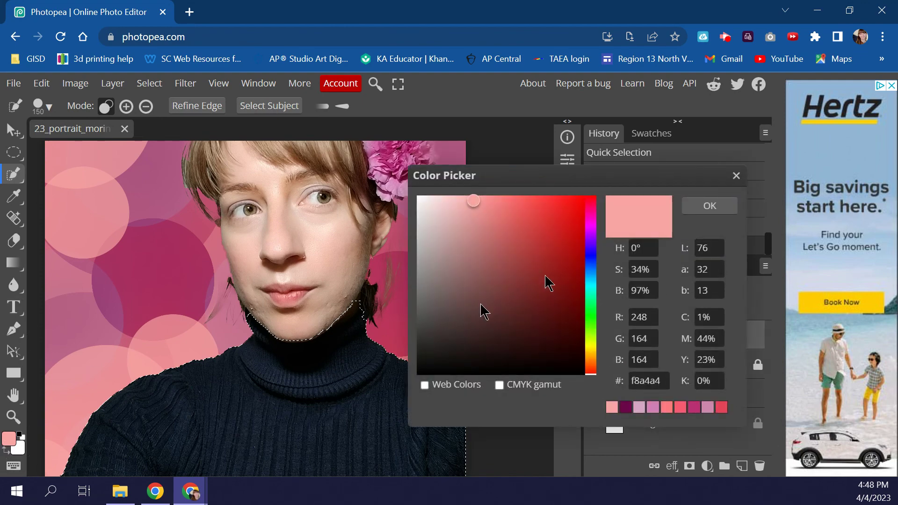
pyautogui.click(595, 266)
pyautogui.moveTo(594, 266); pyautogui.dragTo(595, 276)
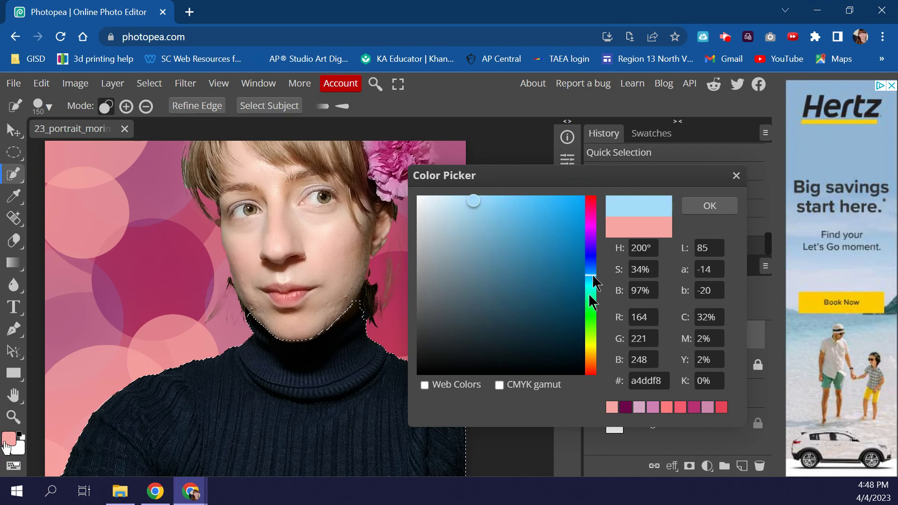
pyautogui.click(590, 284)
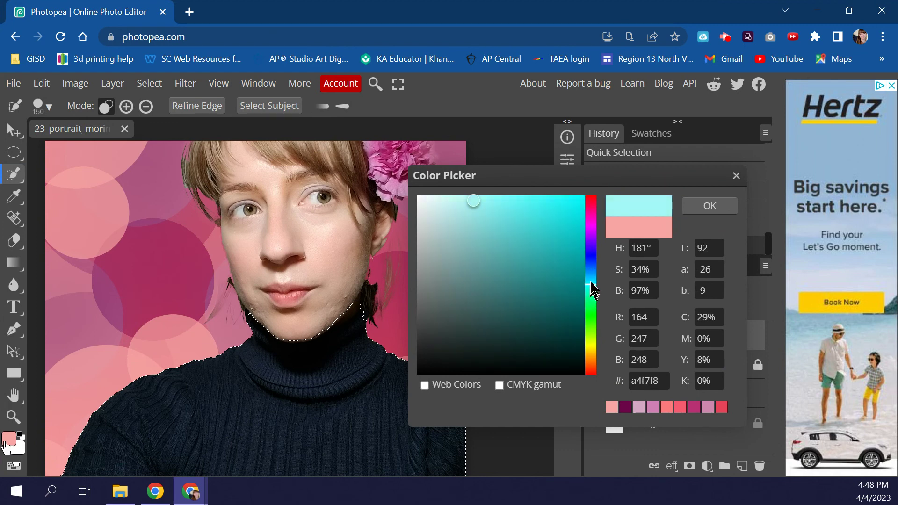
pyautogui.click(532, 296)
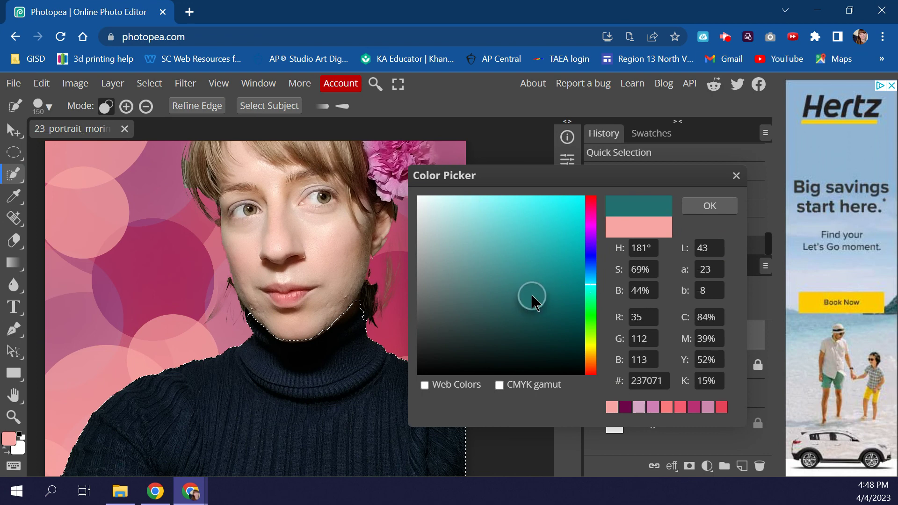
pyautogui.click(554, 308)
pyautogui.click(517, 316)
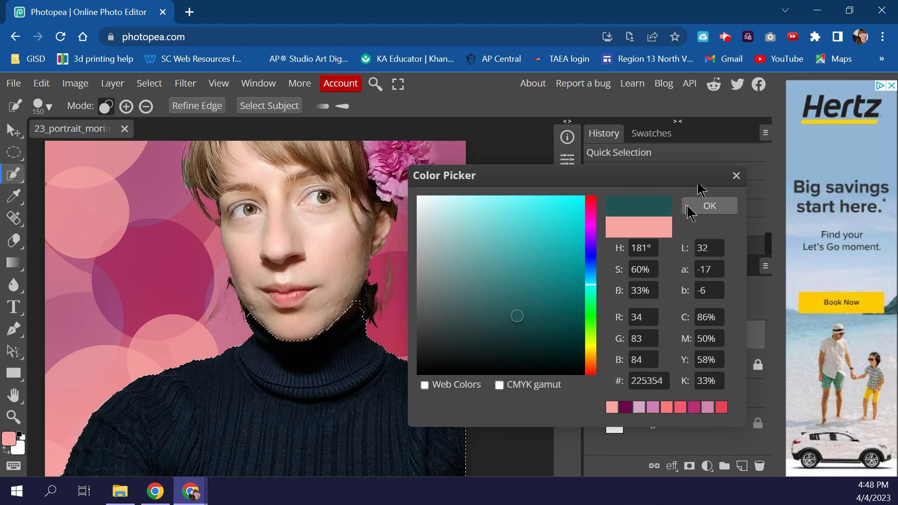
pyautogui.click(504, 323)
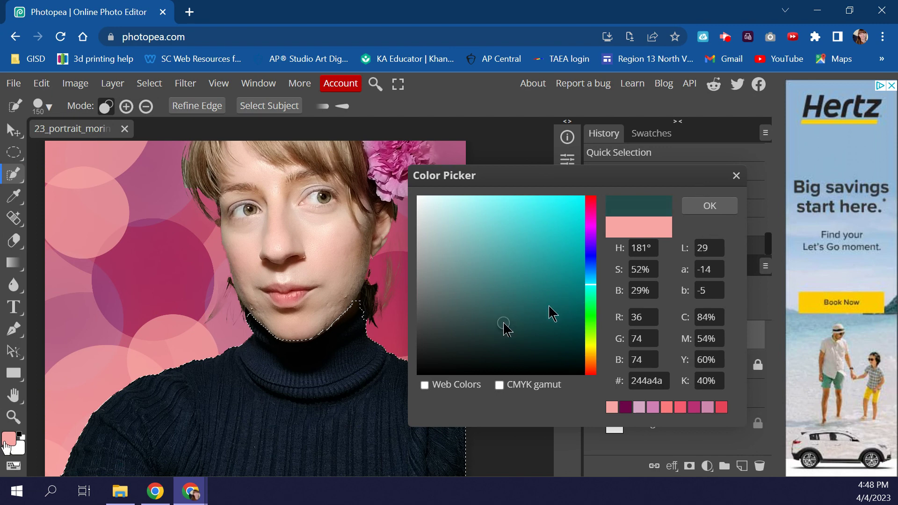
pyautogui.click(522, 314)
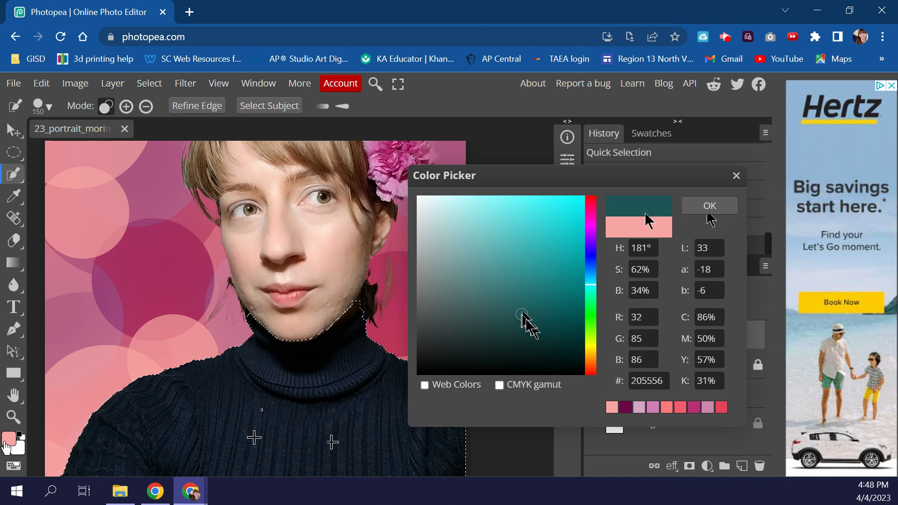
pyautogui.click(526, 320)
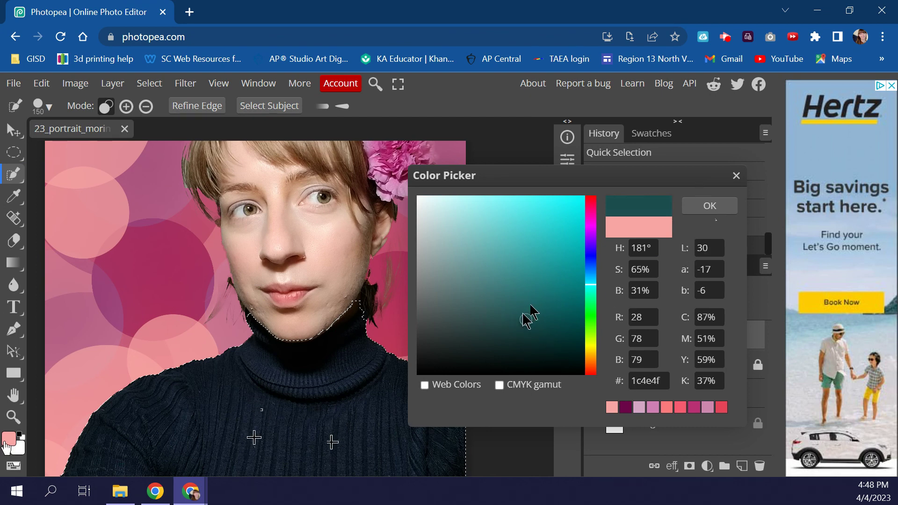
pyautogui.click(716, 211)
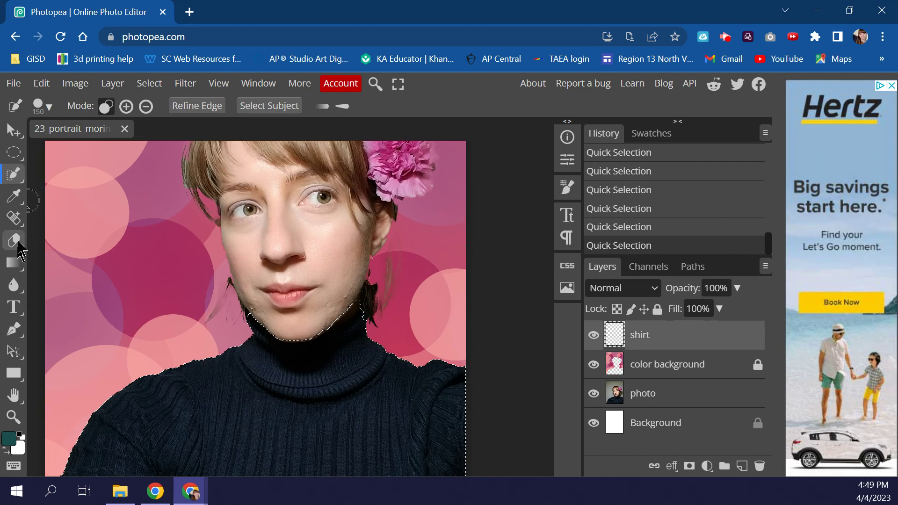
# Paint the whole selected sweater on the shirt layer with the Brush tool at size 1000 px and 100% opacity
pyautogui.rightClick(14, 218)
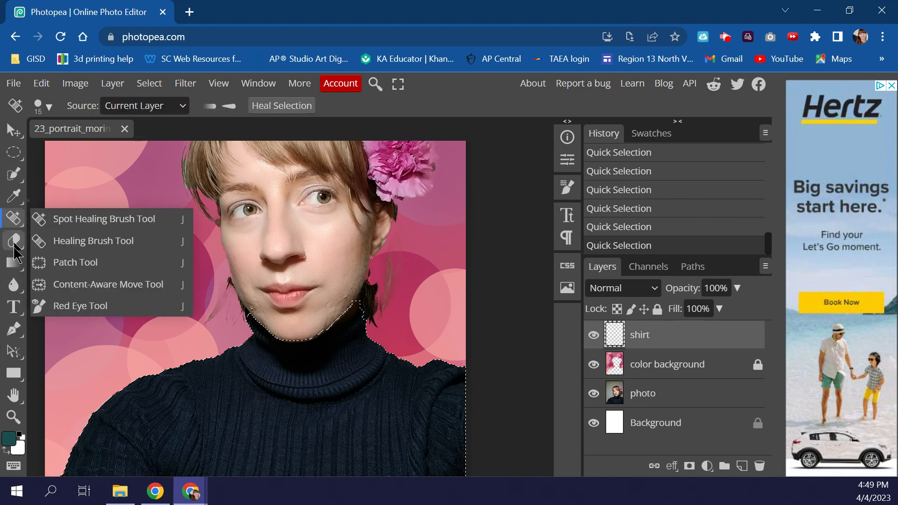
pyautogui.click(13, 240)
pyautogui.click(42, 240)
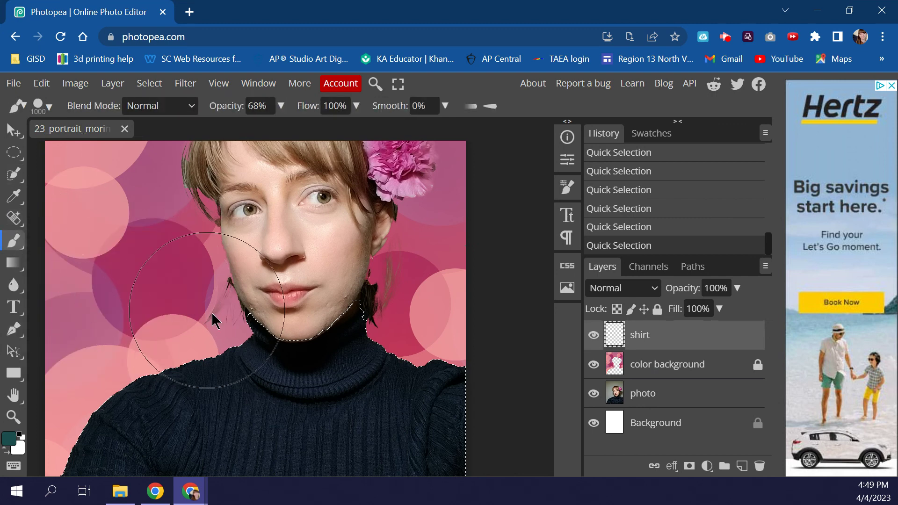
pyautogui.click(281, 106)
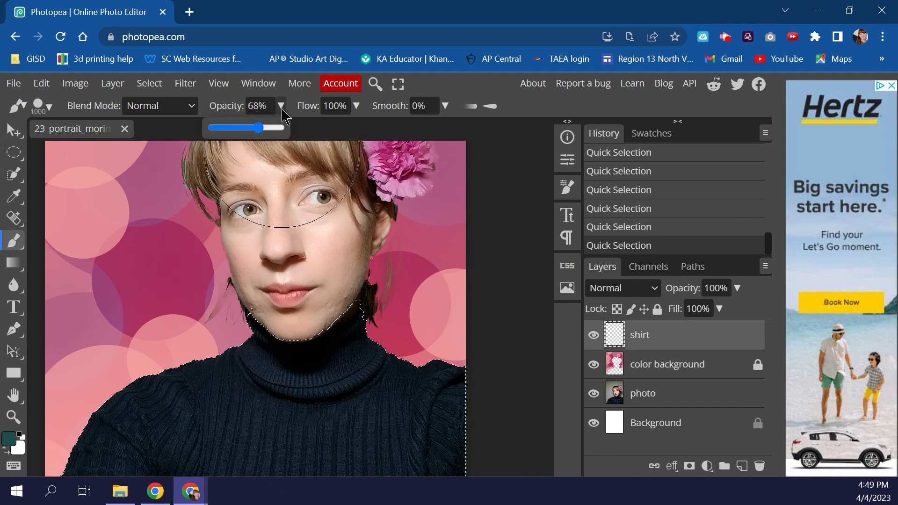
pyautogui.moveTo(257, 131); pyautogui.dragTo(285, 136)
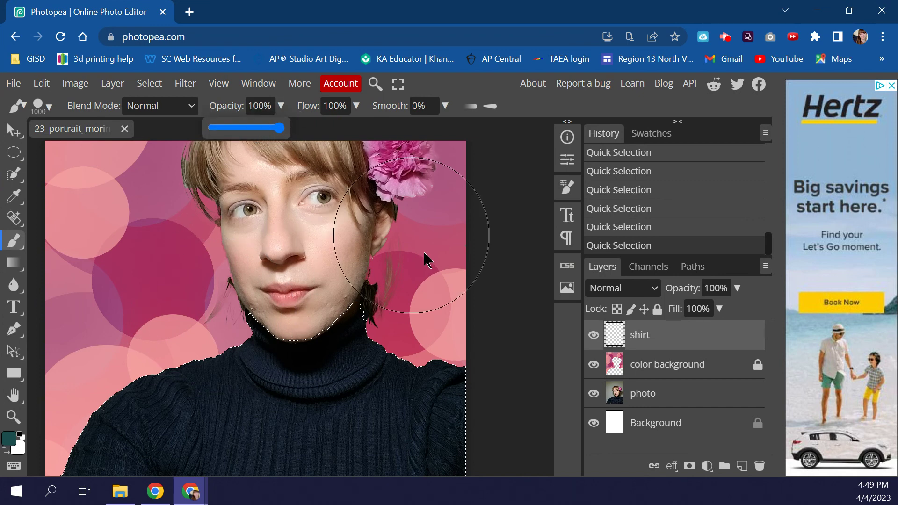
pyautogui.scroll(-5, 341, 371)
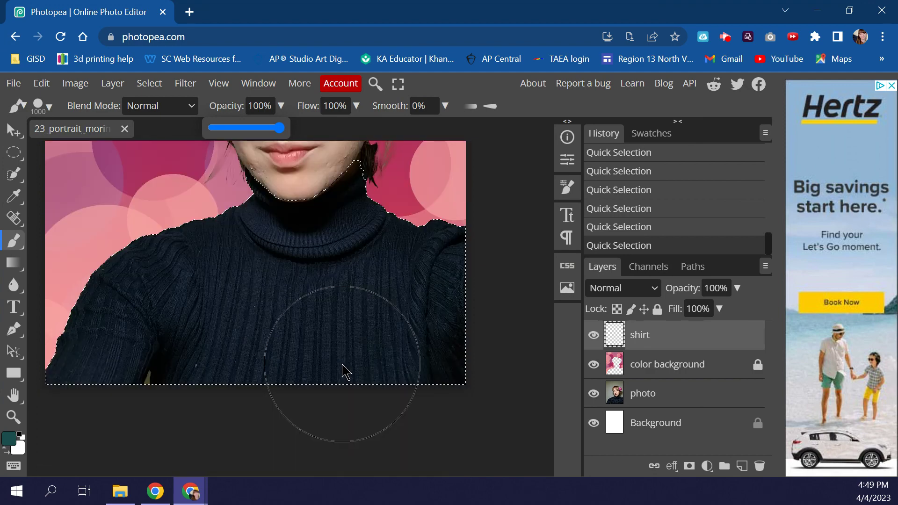
pyautogui.scroll(3, 341, 371)
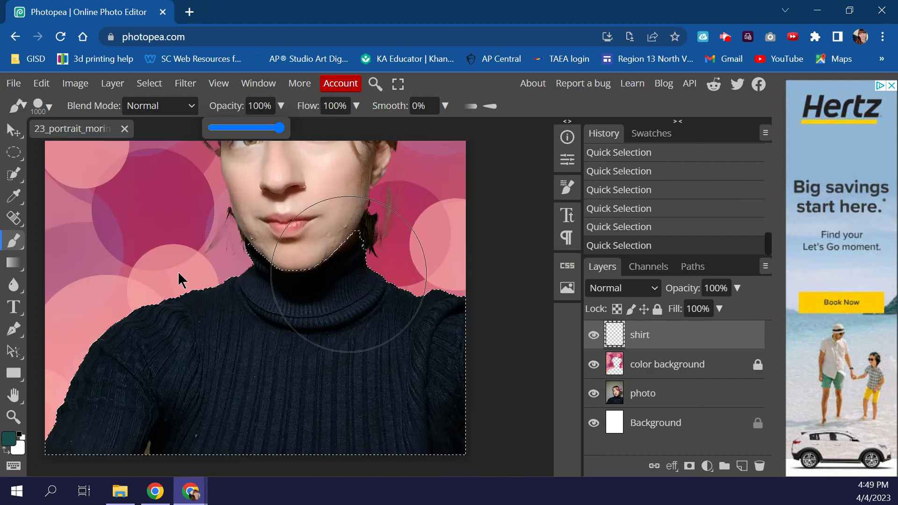
pyautogui.click(54, 107)
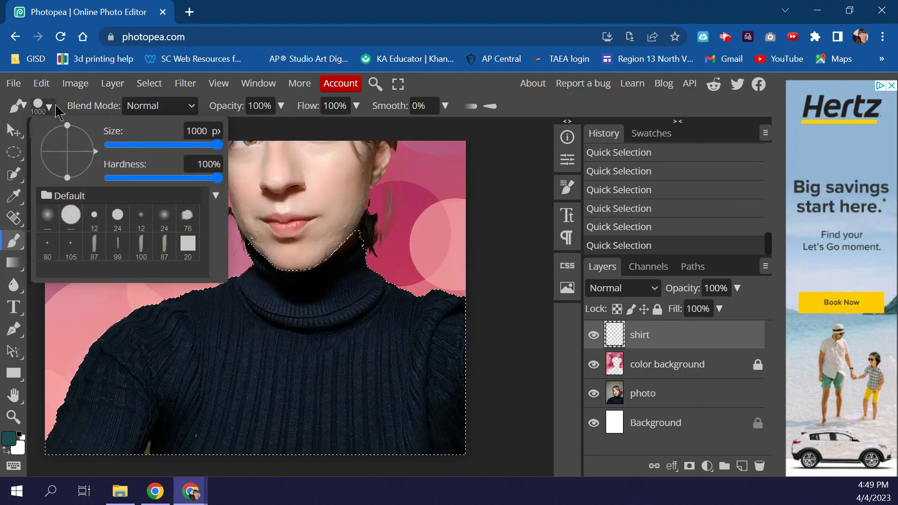
pyautogui.click(55, 106)
pyautogui.moveTo(261, 272)
pyautogui.mouseDown()
pyautogui.moveTo(77, 389)
pyautogui.moveTo(56, 447)
pyautogui.moveTo(112, 418)
pyautogui.moveTo(258, 446)
pyautogui.moveTo(384, 452)
pyautogui.moveTo(503, 433)
pyautogui.moveTo(547, 412)
pyautogui.moveTo(539, 390)
pyautogui.moveTo(490, 355)
pyautogui.moveTo(365, 342)
pyautogui.moveTo(419, 337)
pyautogui.moveTo(296, 330)
pyautogui.moveTo(276, 289)
pyautogui.moveTo(344, 236)
pyautogui.mouseUp()
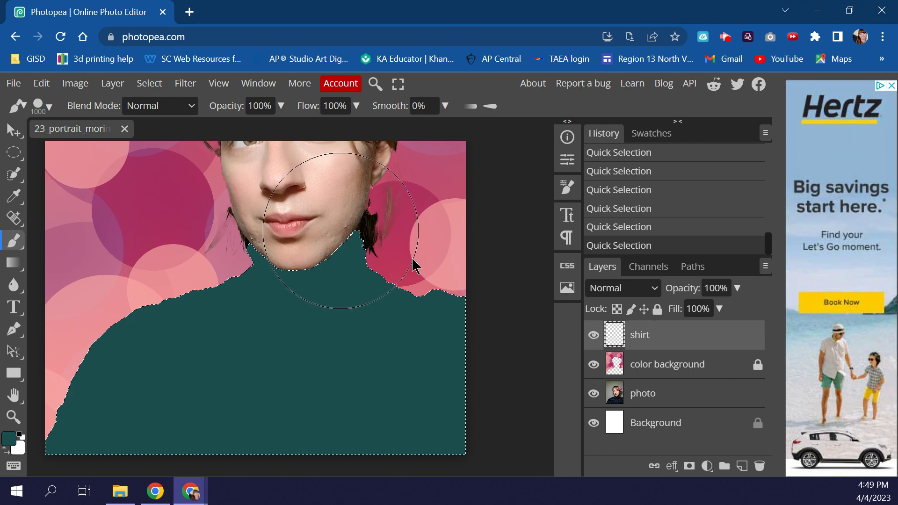
pyautogui.moveTo(414, 261)
pyautogui.mouseDown()
pyautogui.moveTo(432, 282)
pyautogui.moveTo(425, 301)
pyautogui.mouseUp()
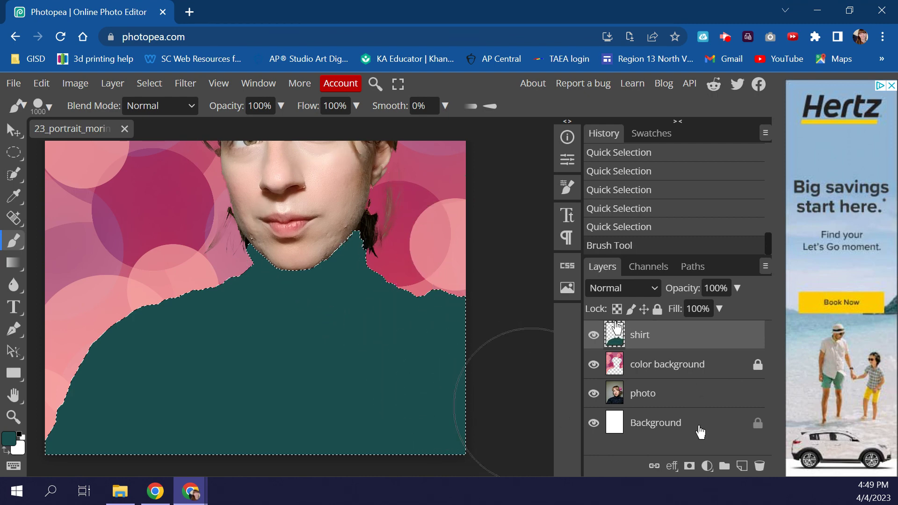
# Try the shirt layer's fill setting, leaving it at 100%, and toggle the layer's visibility to compare it with the original sweater
pyautogui.click(720, 309)
pyautogui.moveTo(710, 329); pyautogui.dragTo(746, 347)
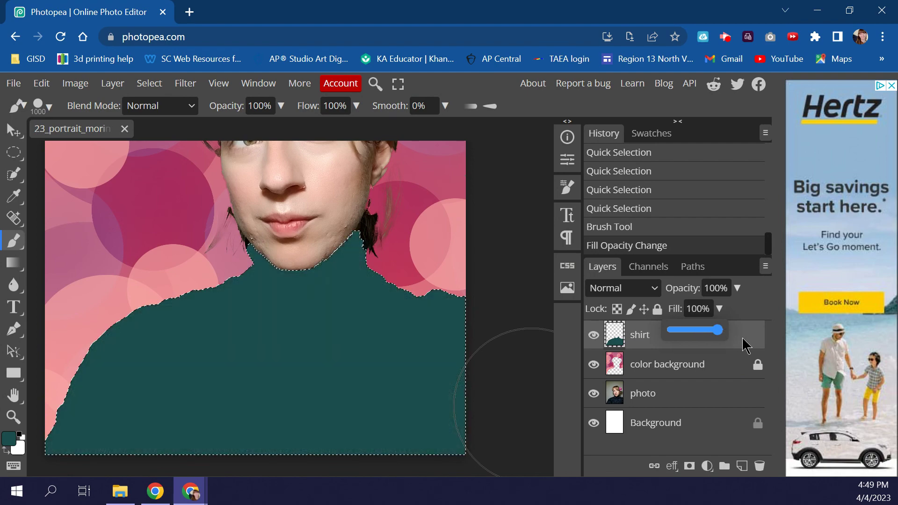
pyautogui.click(594, 336)
pyautogui.click(594, 337)
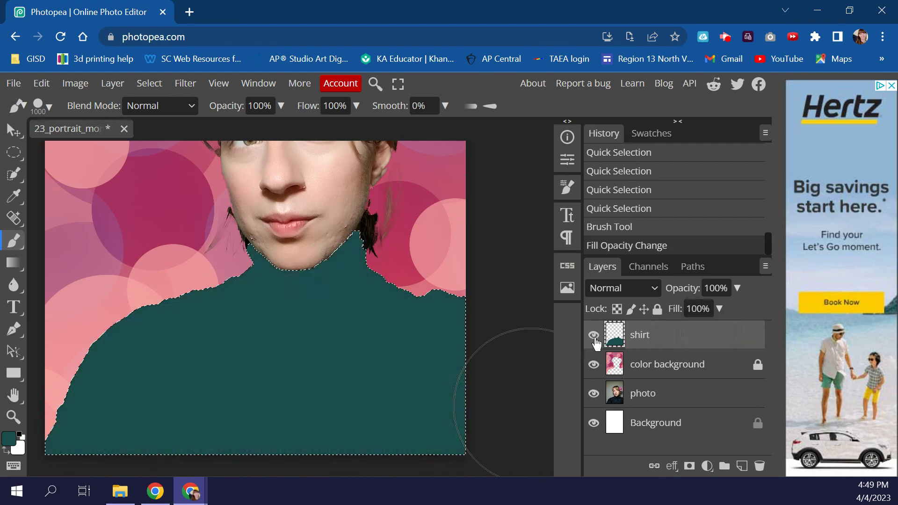
# Deselect the sweater and add a new layer named Face above the shirt layer
pyautogui.scroll(3, 383, 308)
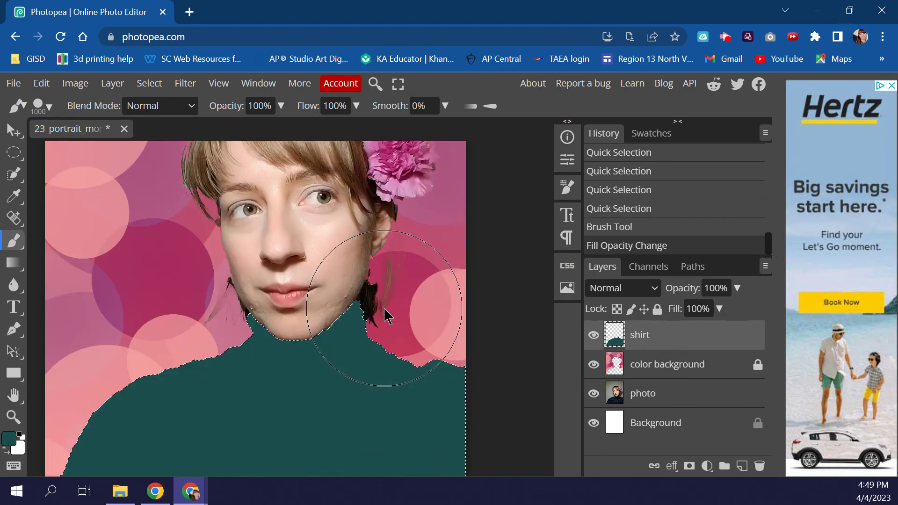
pyautogui.scroll(3, 385, 310)
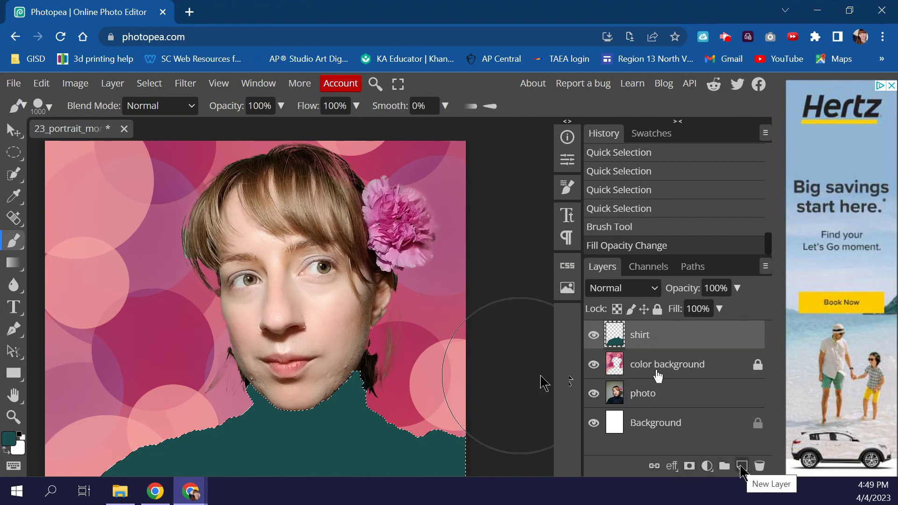
pyautogui.hotkey('ctrl', 'd')
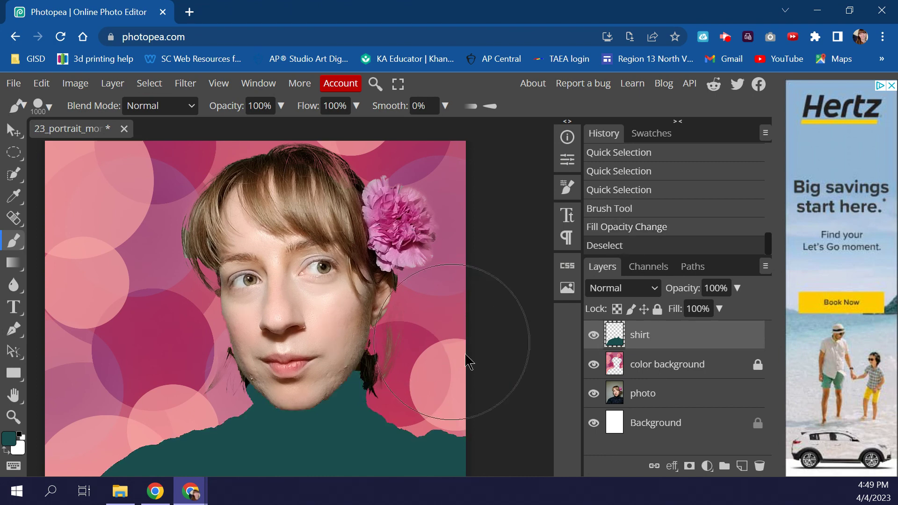
pyautogui.click(743, 467)
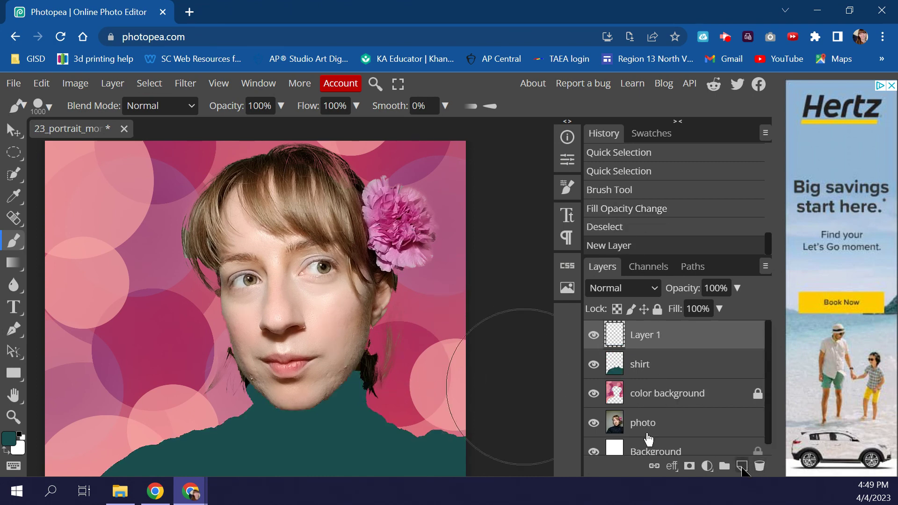
pyautogui.doubleClick(650, 335)
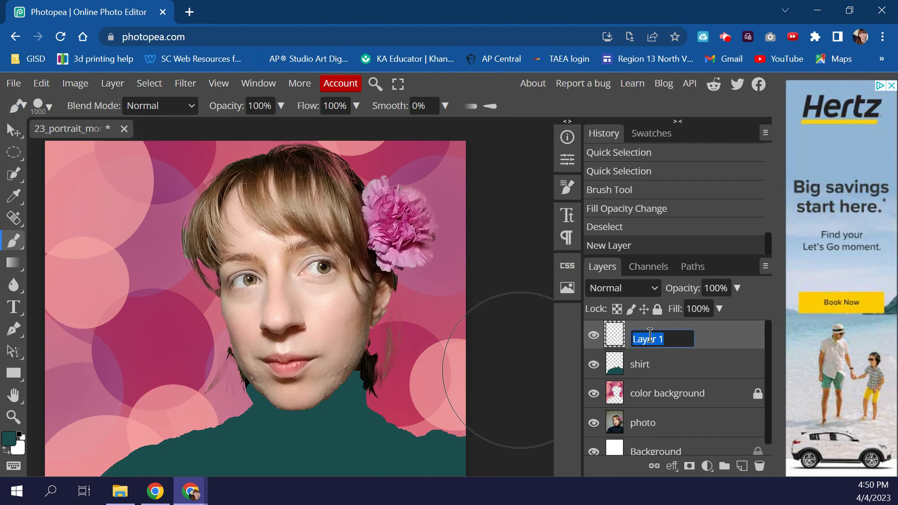
pyautogui.write('Face')
pyautogui.press('Return')
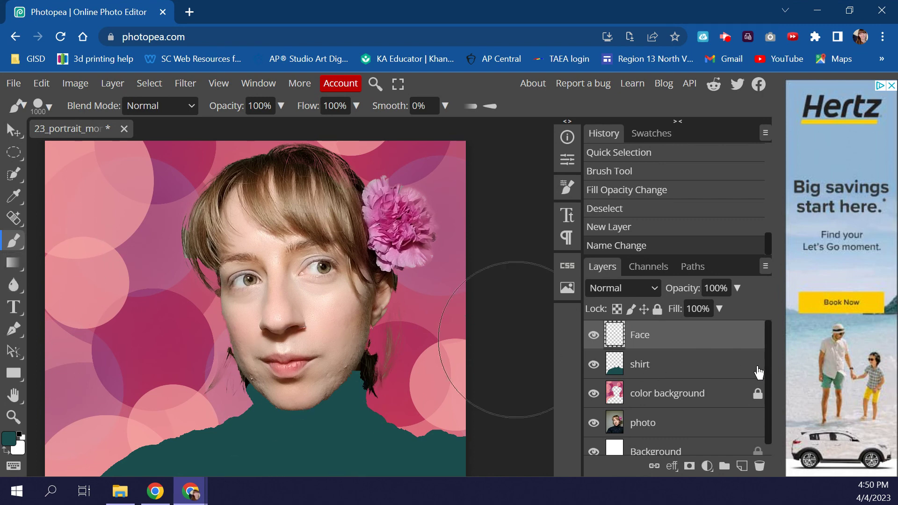
# Fully lock the shirt layer
pyautogui.click(723, 375)
pyautogui.click(657, 309)
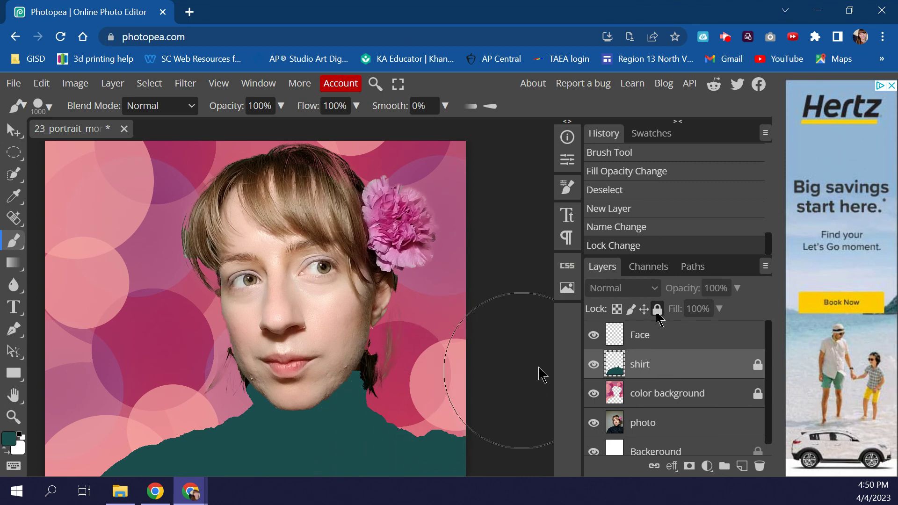
# On the photo layer, make a first selection of the face with the Quick Selection tool
pyautogui.click(649, 426)
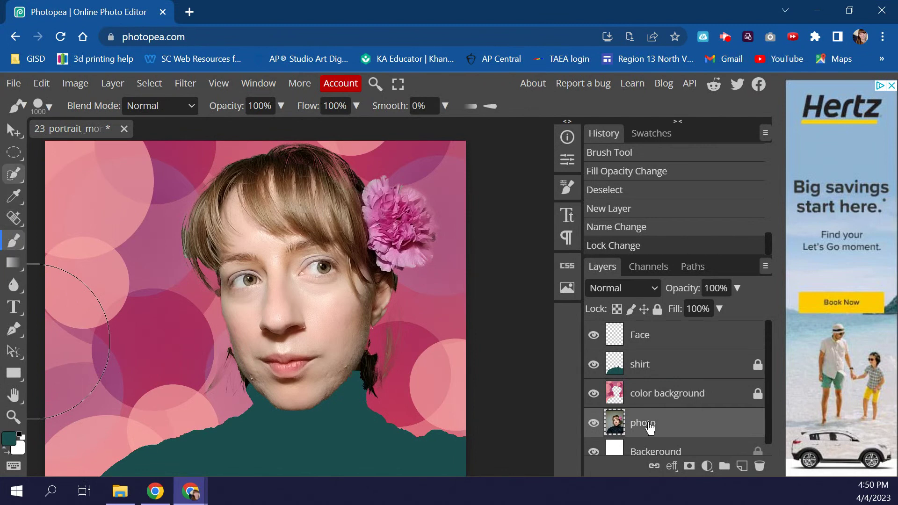
pyautogui.click(14, 175)
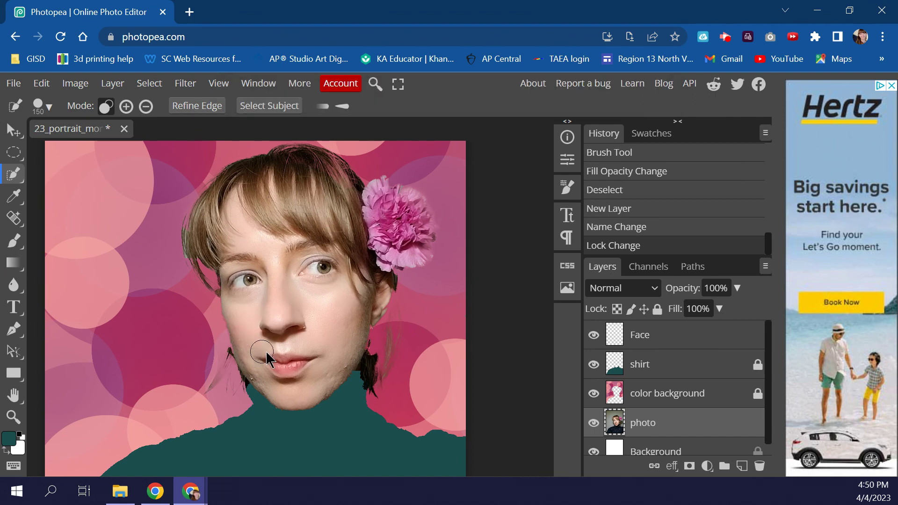
pyautogui.click(327, 315)
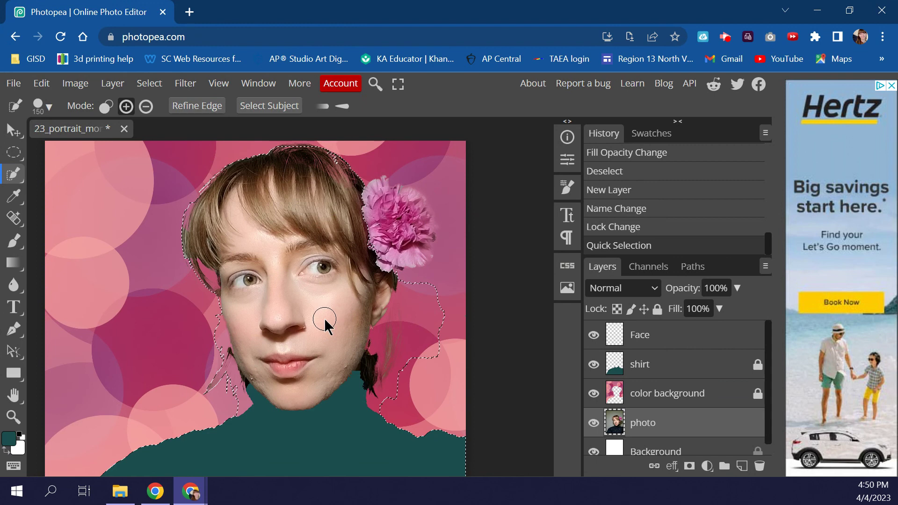
# Set the Quick Selection brush size to 300 and subtract the background beside the ear and neck, below the flower, from the selection
pyautogui.press(']')
pyautogui.press(']')
pyautogui.press(']')
pyautogui.press(']')
pyautogui.press(']')
pyautogui.press(']')
pyautogui.press(']')
pyautogui.press(']')
pyautogui.press(']')
pyautogui.press(']')
pyautogui.press(']')
pyautogui.press(']')
pyautogui.press(']')
pyautogui.press(']')
pyautogui.press(']')
pyautogui.press(']')
pyautogui.press('[')
pyautogui.press('[')
pyautogui.press('[')
pyautogui.press('[')
pyautogui.press('[')
pyautogui.press('[')
pyautogui.press('[')
pyautogui.press('[')
pyautogui.press('[')
pyautogui.press('[')
pyautogui.press('[')
pyautogui.press('alt')
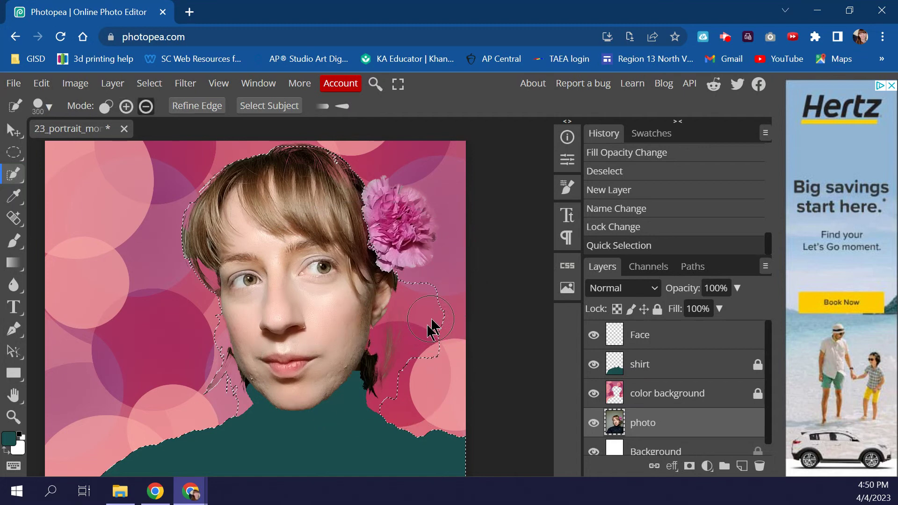
pyautogui.moveTo(432, 327); pyautogui.dragTo(431, 329)
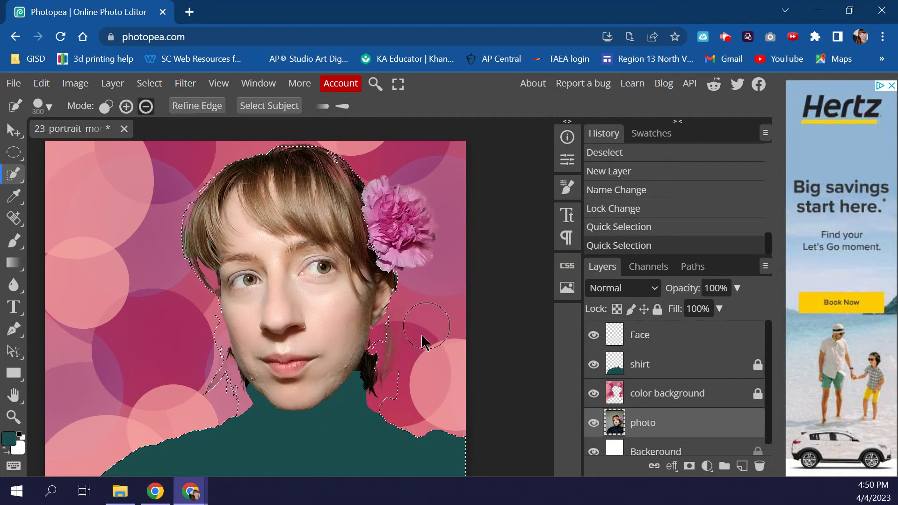
pyautogui.click(400, 351)
# Refine the face selection around the chin and cheeks, and add the area around the eye on the flowerless side
pyautogui.moveTo(351, 360); pyautogui.dragTo(310, 366)
pyautogui.click(338, 332)
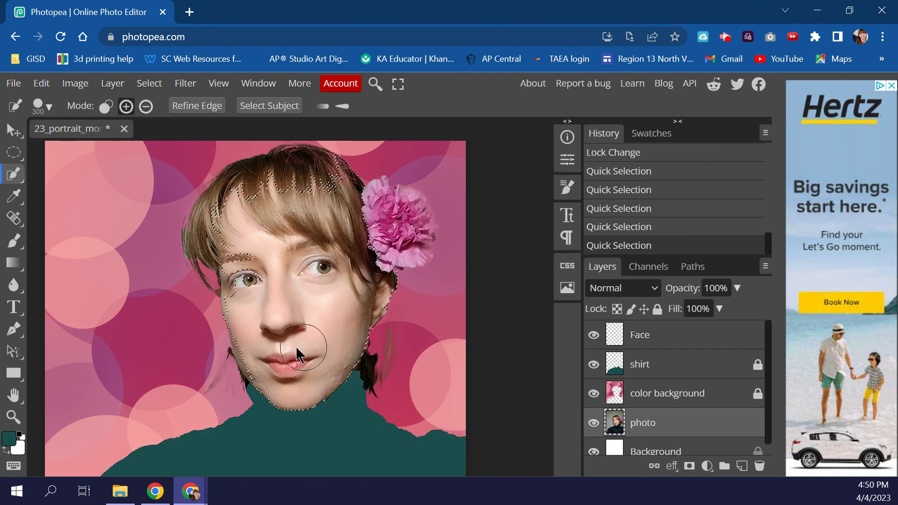
pyautogui.click(248, 288)
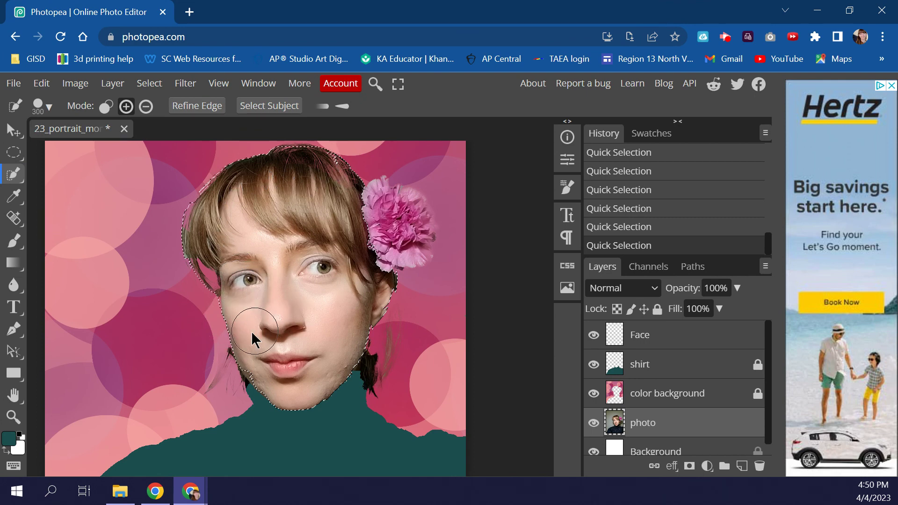
# Subtract the hair on the flowerless side from the selection, and add the fringe and side hair back with Quick Selection strokes
pyautogui.press('alt')
pyautogui.moveTo(184, 255)
pyautogui.mouseDown()
pyautogui.moveTo(261, 285)
pyautogui.moveTo(224, 187)
pyautogui.moveTo(217, 176)
pyautogui.moveTo(204, 181)
pyautogui.moveTo(259, 157)
pyautogui.mouseUp()
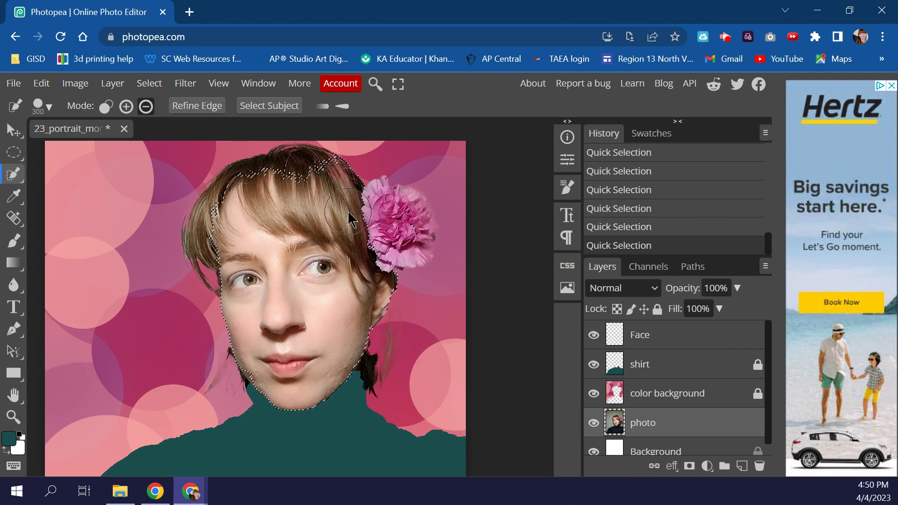
pyautogui.press('shift')
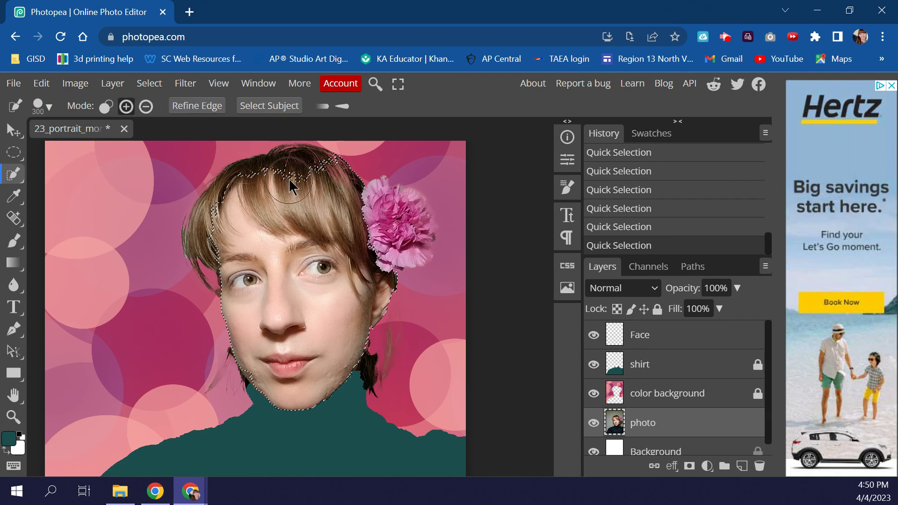
pyautogui.moveTo(290, 185)
pyautogui.mouseDown()
pyautogui.moveTo(240, 219)
pyautogui.moveTo(256, 189)
pyautogui.moveTo(224, 218)
pyautogui.moveTo(309, 235)
pyautogui.mouseUp()
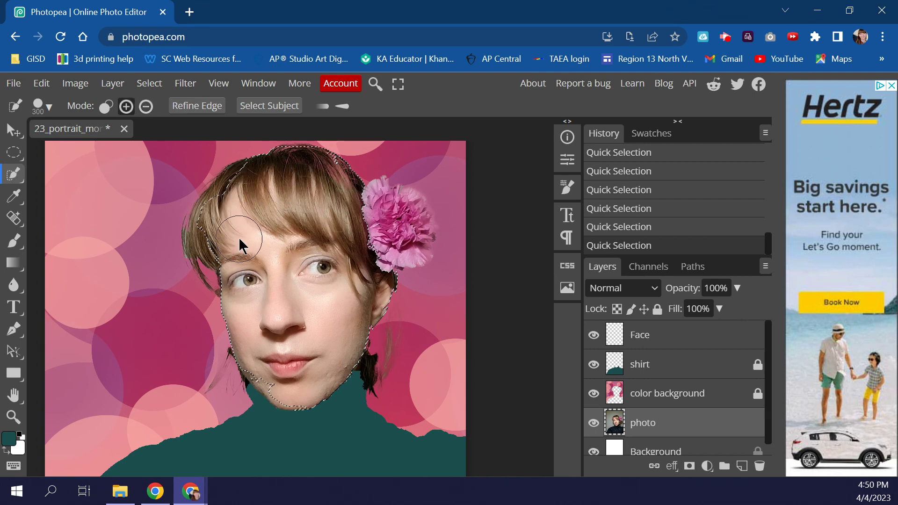
pyautogui.moveTo(215, 239)
pyautogui.mouseDown()
pyautogui.moveTo(302, 228)
pyautogui.moveTo(276, 225)
pyautogui.moveTo(249, 192)
pyautogui.mouseUp()
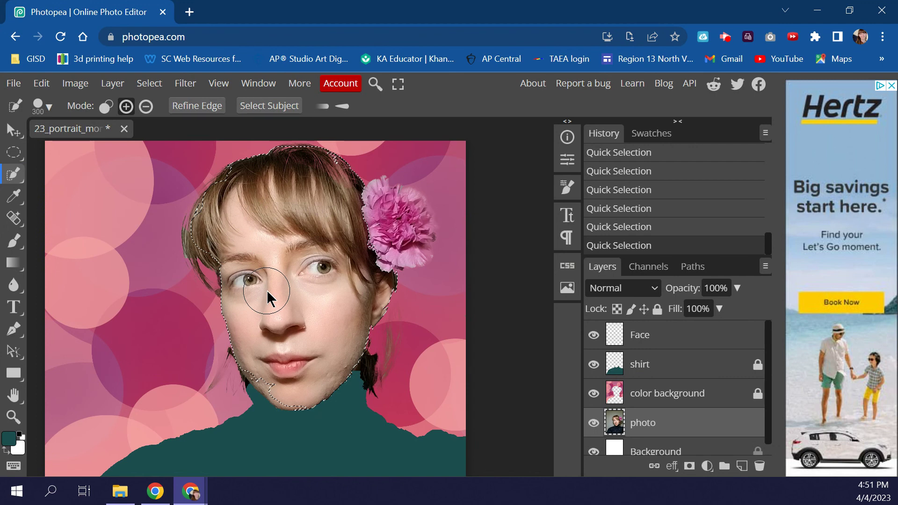
pyautogui.click(222, 247)
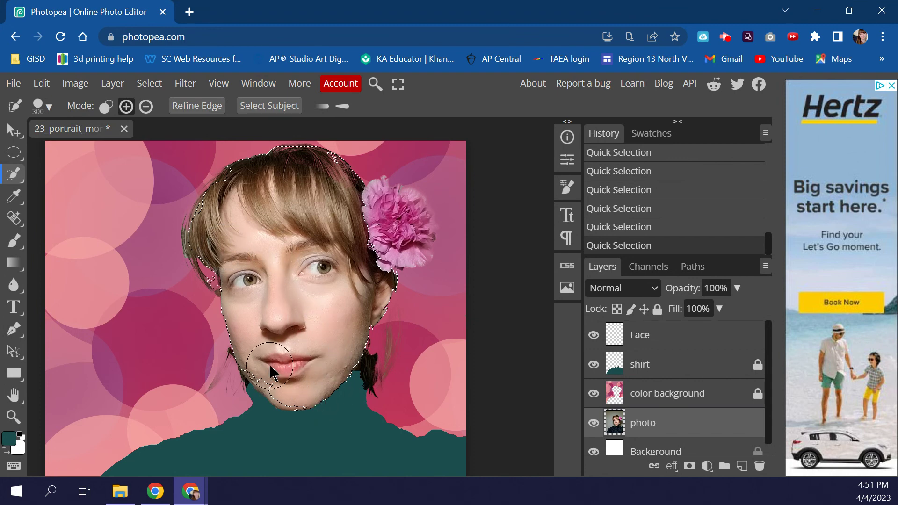
# Add the loose strands beside the jaw on the flowerless side, and subtract the sweater and stray background from the selection
pyautogui.moveTo(226, 381)
pyautogui.mouseDown()
pyautogui.moveTo(212, 370)
pyautogui.moveTo(244, 428)
pyautogui.mouseUp()
pyautogui.press('alt')
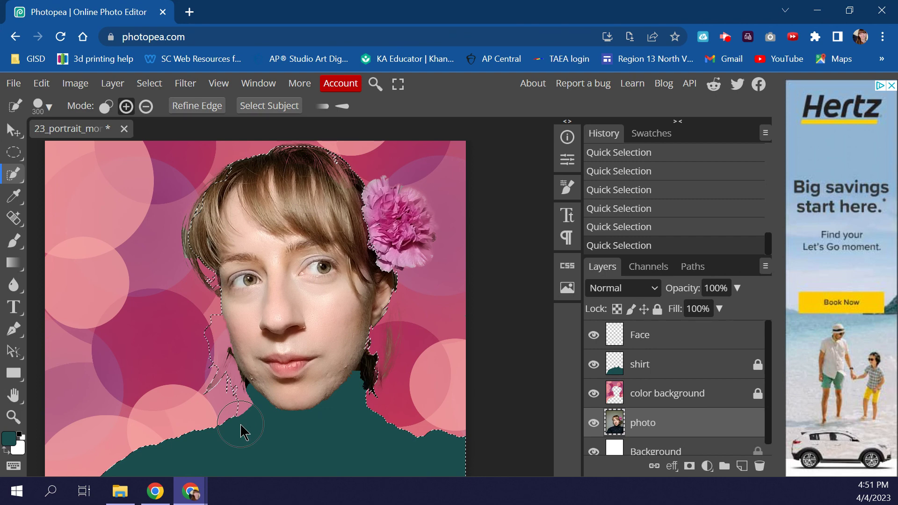
pyautogui.press('alt')
pyautogui.moveTo(242, 432); pyautogui.dragTo(200, 351)
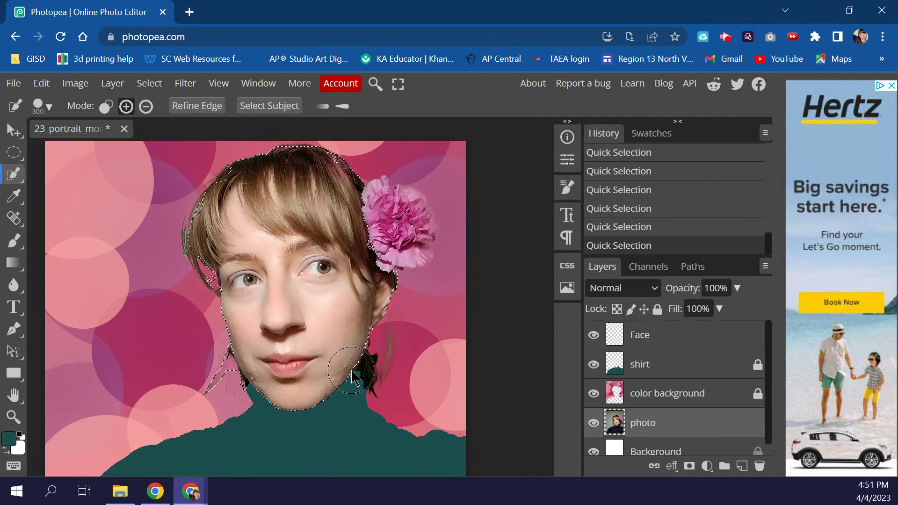
# Reduce the Quick Selection brush size to 90, add the dark hair below the ear, and subtract the neck area beside the jaw
pyautogui.press('[')
pyautogui.press('[')
pyautogui.press('[')
pyautogui.press('[')
pyautogui.press('[')
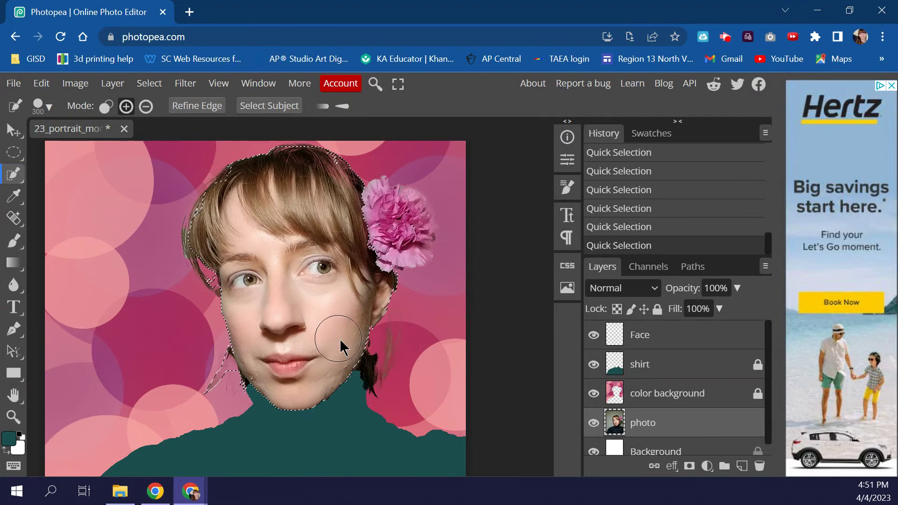
pyautogui.press('[')
pyautogui.press('[')
pyautogui.press('[')
pyautogui.click(363, 364)
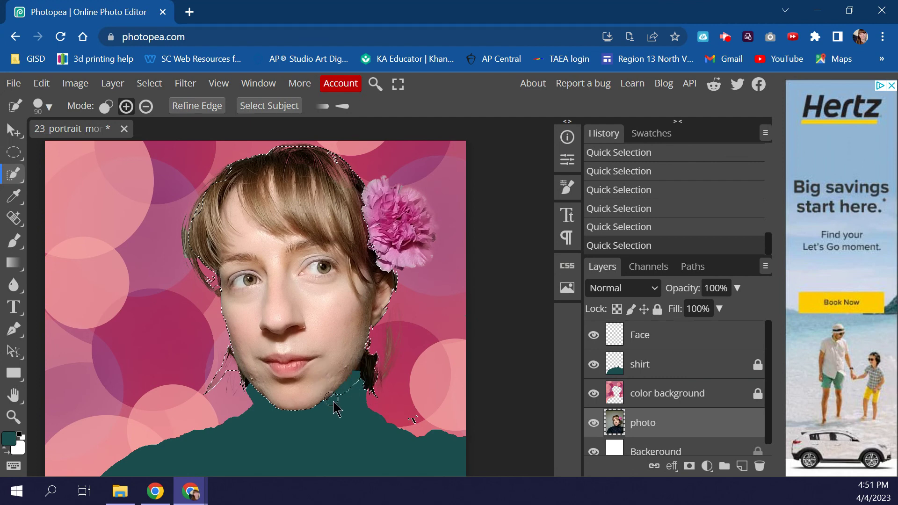
pyautogui.press('alt')
pyautogui.keyDown('alt'); pyautogui.click(354, 388); pyautogui.keyUp('alt')
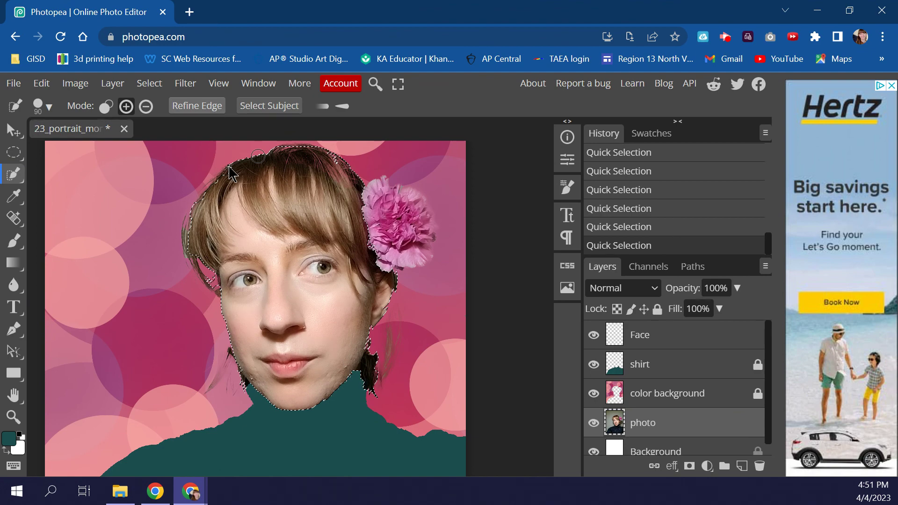
# Open Refine Edge for the selection and paint the temple and side fringe on the flowerless side as foreground
pyautogui.click(218, 108)
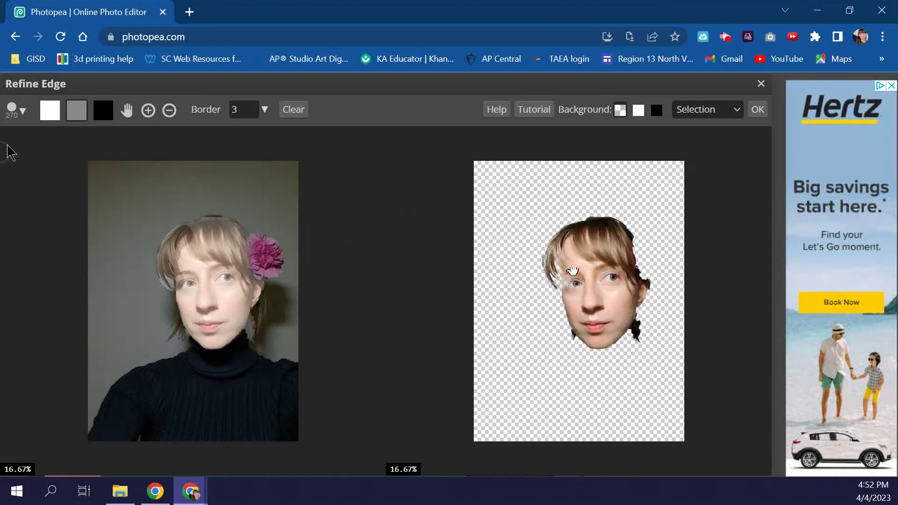
pyautogui.click(54, 111)
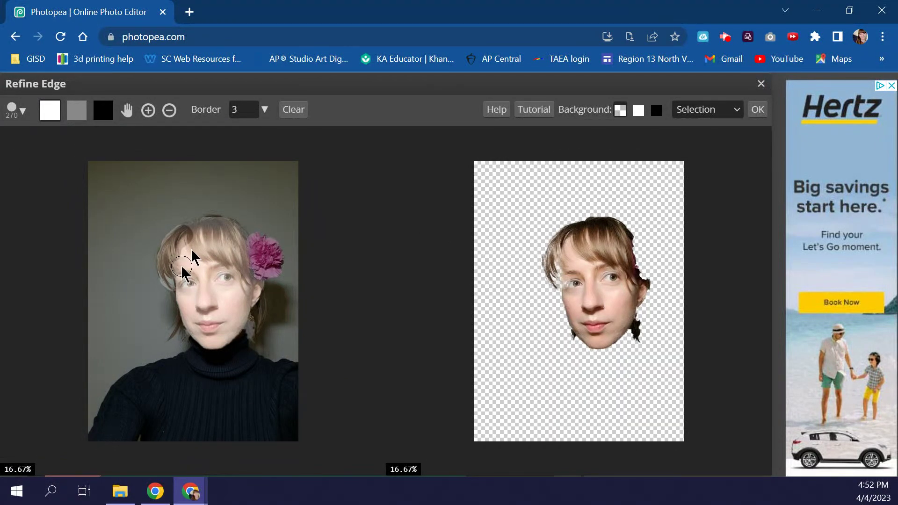
pyautogui.moveTo(182, 270); pyautogui.dragTo(190, 239)
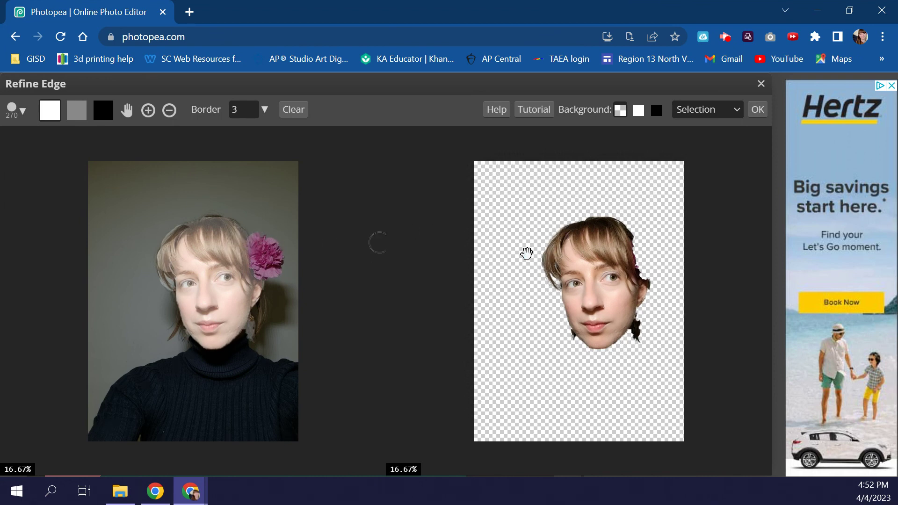
# Mark the loose hair edges on the flowerless side as unknown with the 270 brush, and paint the neighbouring cheek back as foreground
pyautogui.click(76, 110)
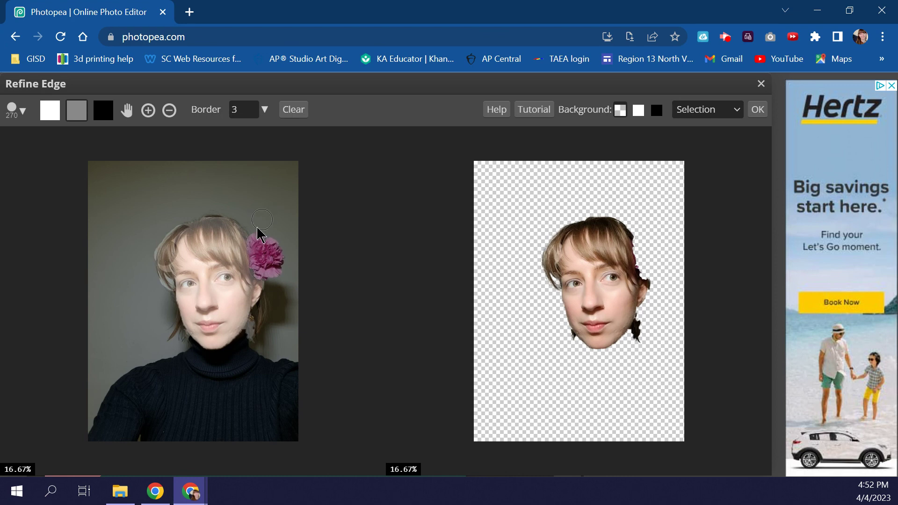
pyautogui.click(55, 112)
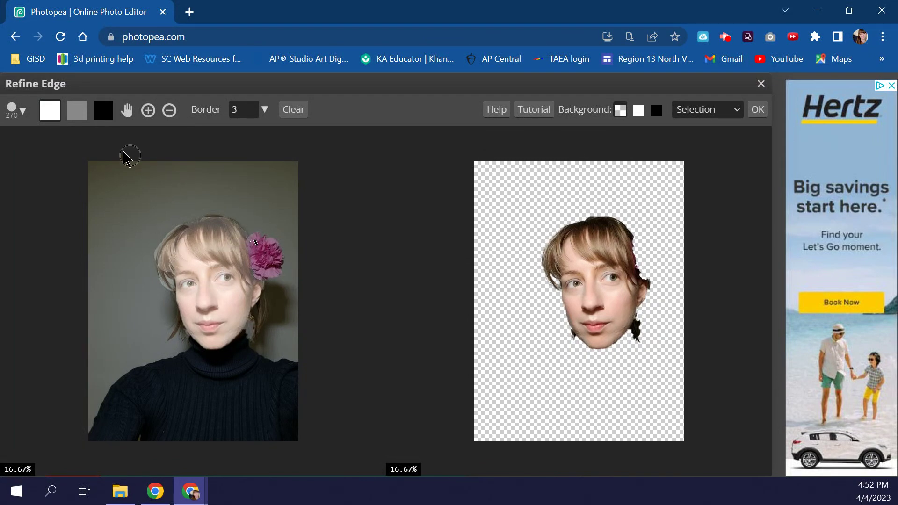
pyautogui.click(78, 112)
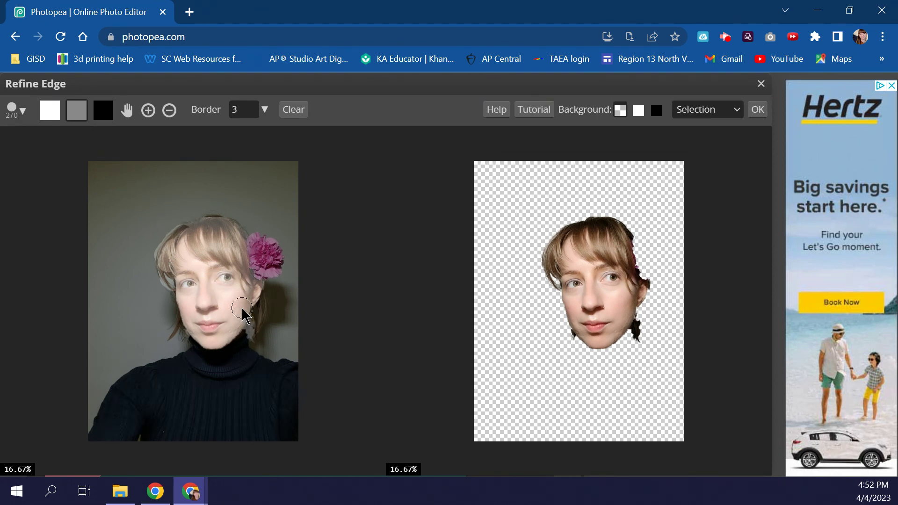
pyautogui.click(50, 112)
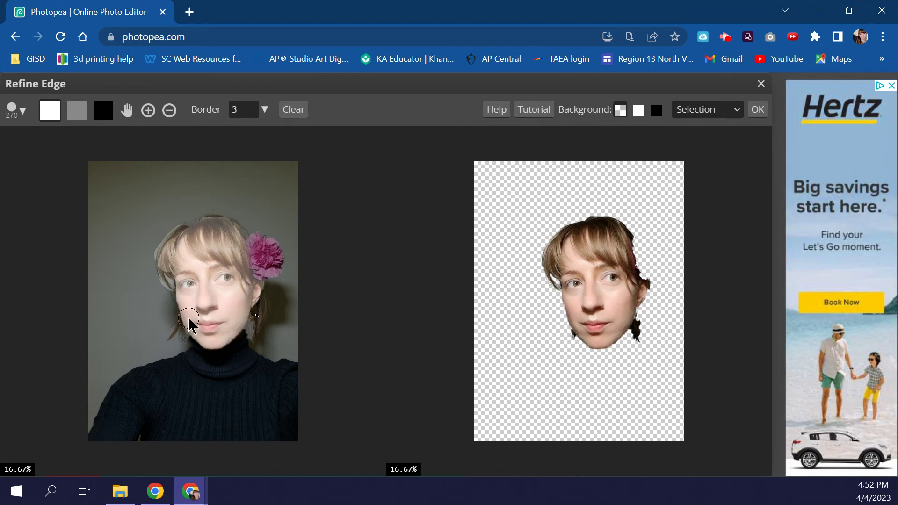
pyautogui.click(76, 111)
pyautogui.moveTo(169, 255)
pyautogui.mouseDown()
pyautogui.moveTo(178, 271)
pyautogui.moveTo(173, 338)
pyautogui.mouseUp()
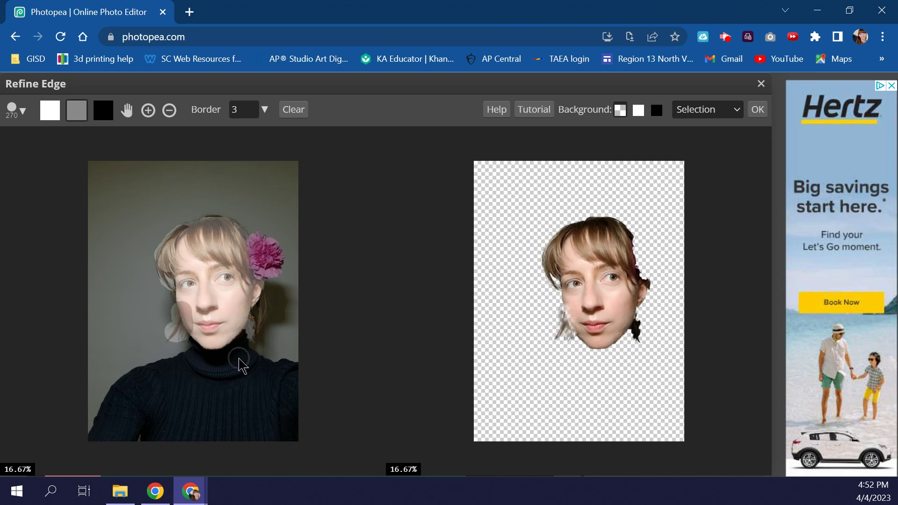
pyautogui.click(52, 116)
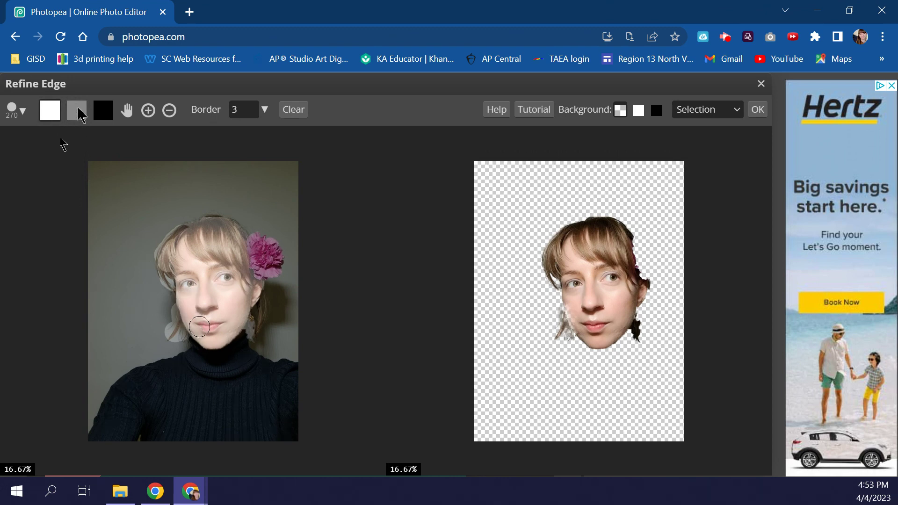
# Mark the crown of the head and the loose strands below the flower as unknown
pyautogui.click(77, 110)
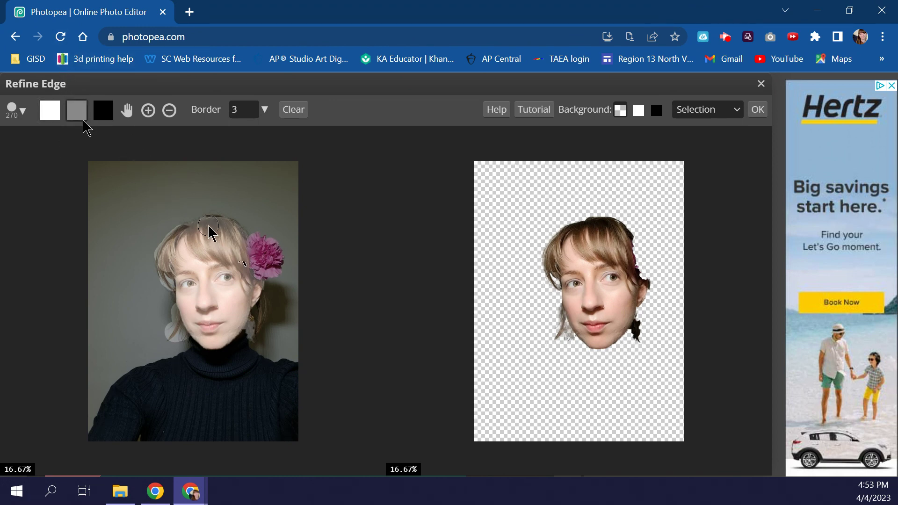
pyautogui.moveTo(204, 224); pyautogui.dragTo(237, 229)
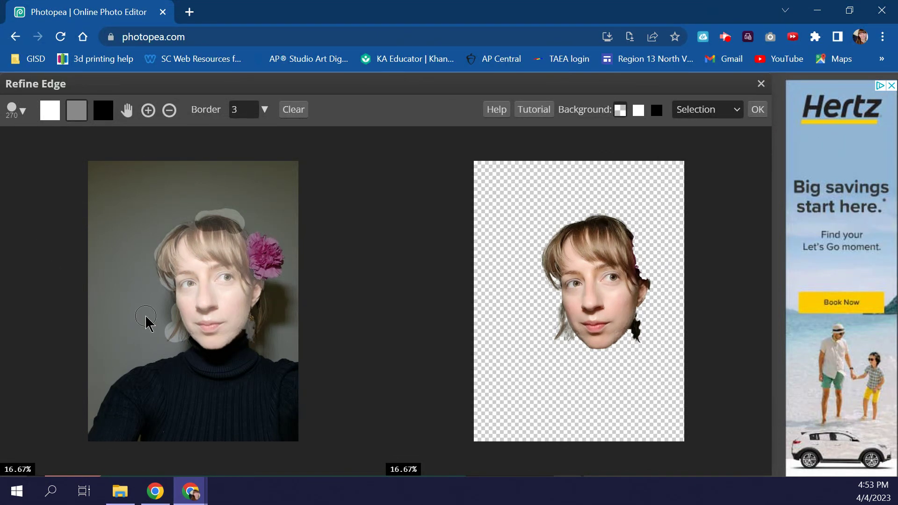
pyautogui.moveTo(261, 295); pyautogui.dragTo(265, 331)
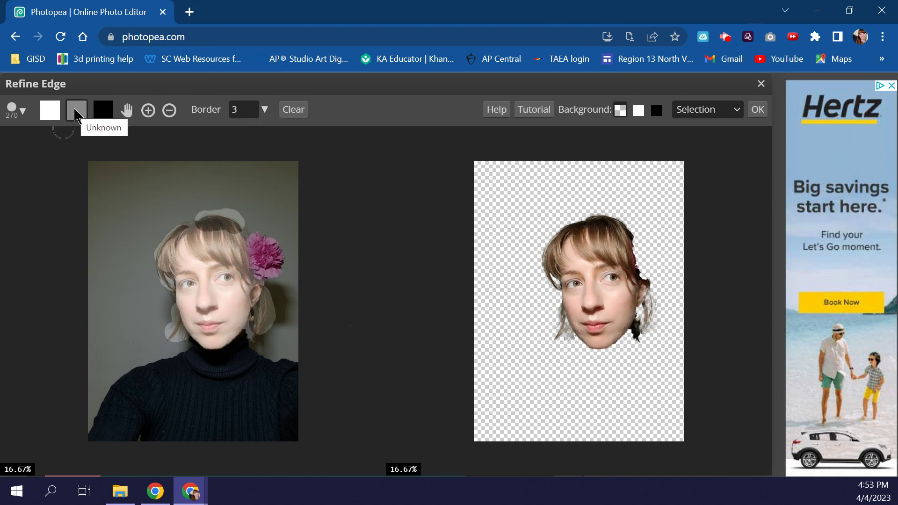
# Paint the ear edge as foreground and the excess around the hair as background, and output the refined edge as a selection
pyautogui.click(44, 116)
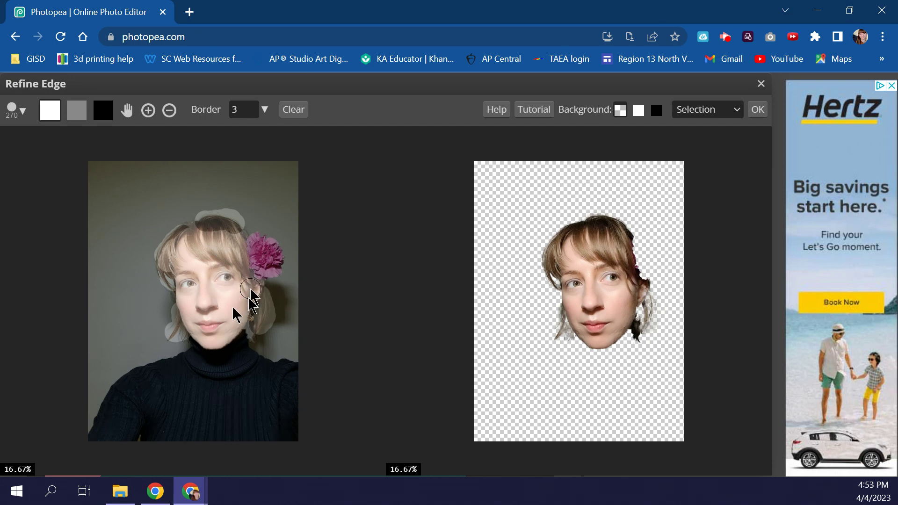
pyautogui.moveTo(251, 289); pyautogui.dragTo(250, 303)
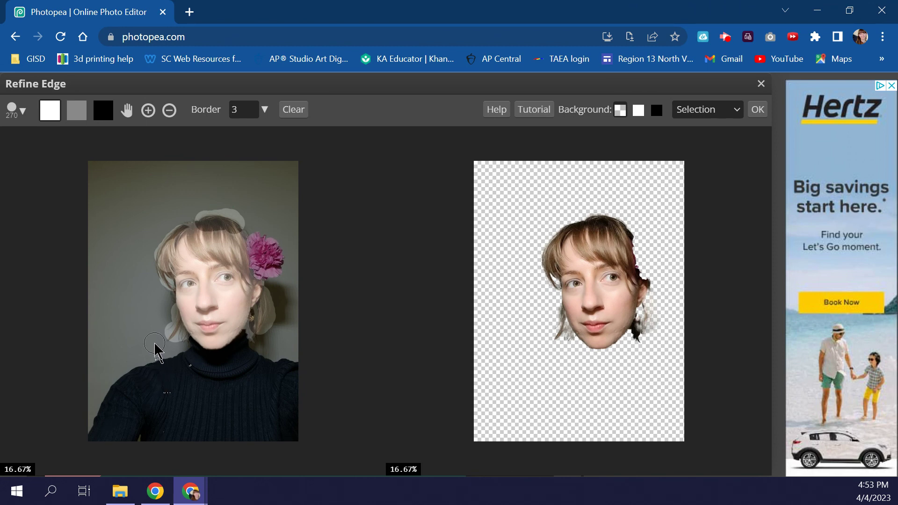
pyautogui.click(103, 111)
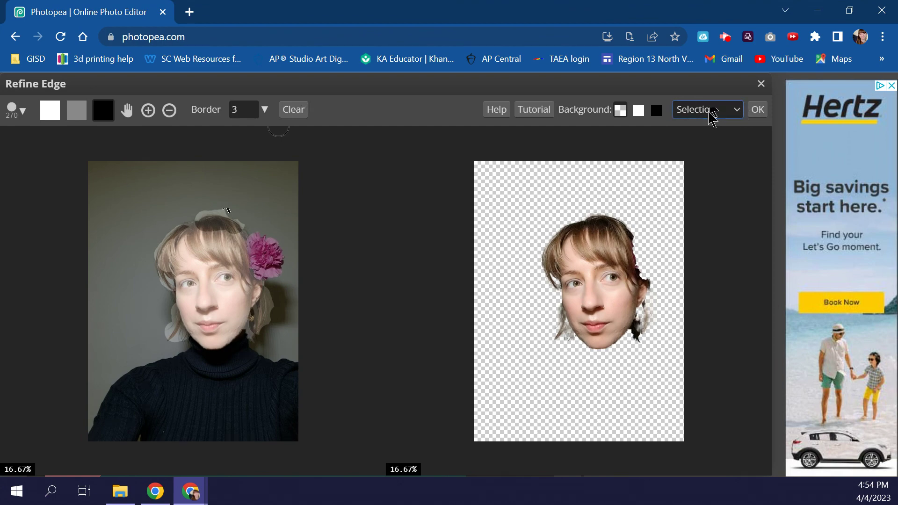
pyautogui.click(757, 110)
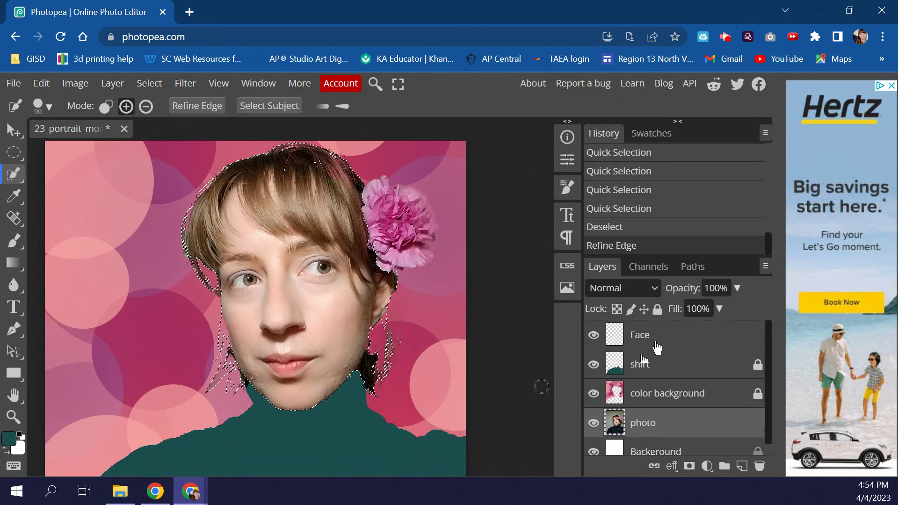
# Activate the Face layer and set the foreground colour to bright orange ff8800
pyautogui.click(666, 336)
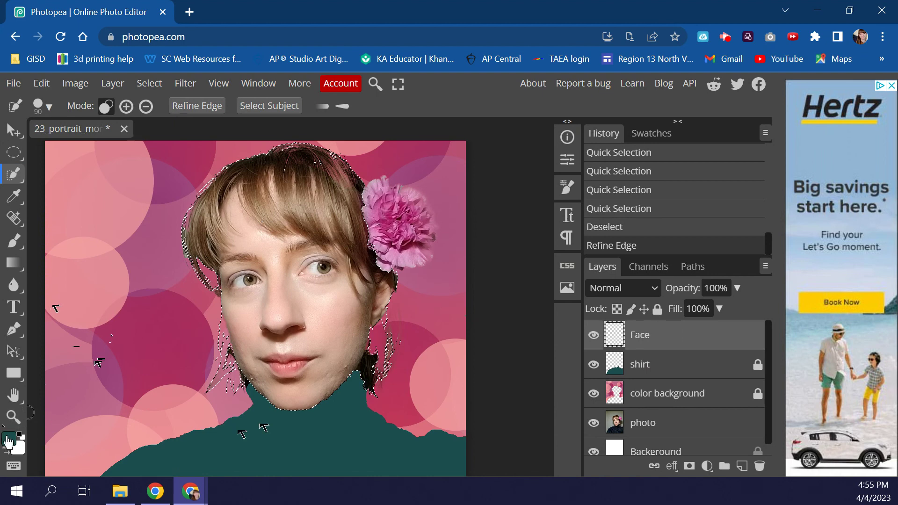
pyautogui.click(9, 440)
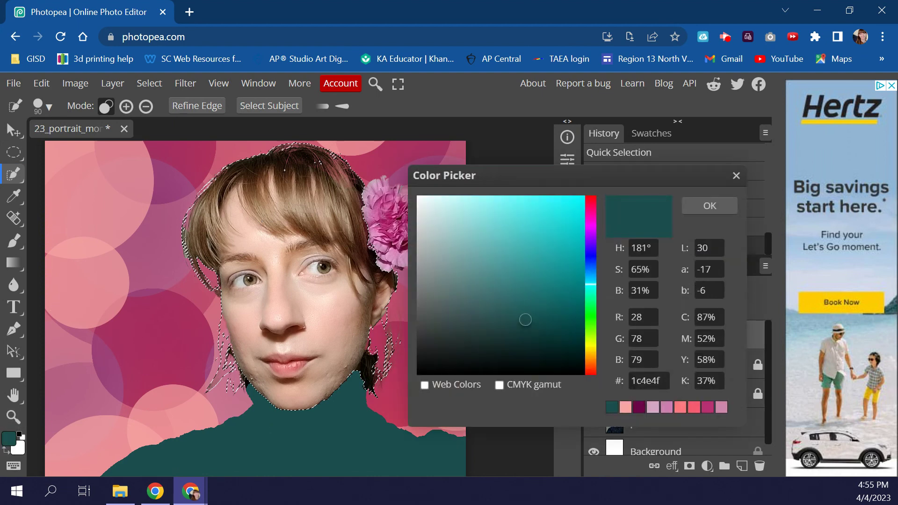
pyautogui.click(592, 359)
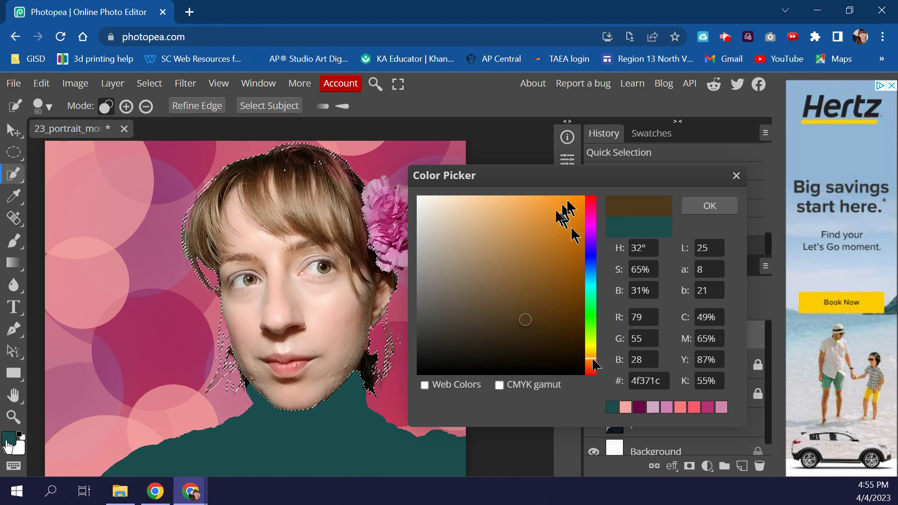
pyautogui.click(585, 196)
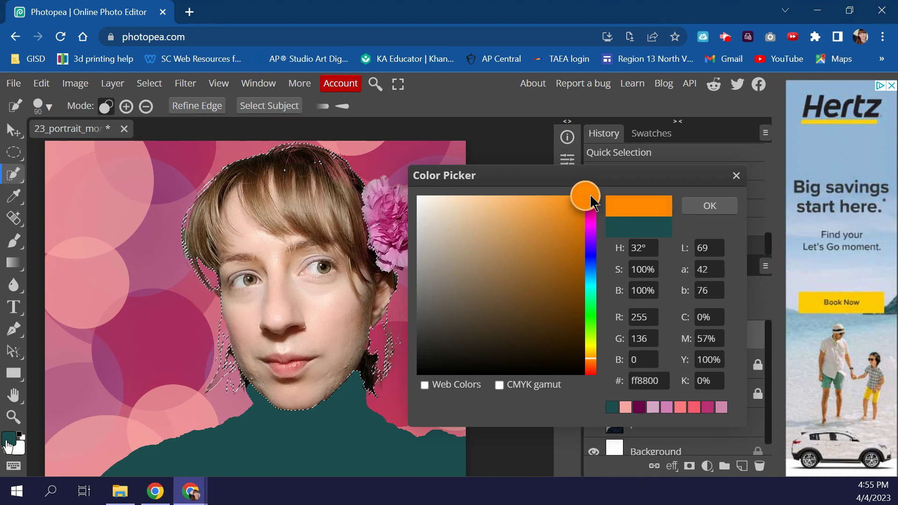
pyautogui.click(698, 207)
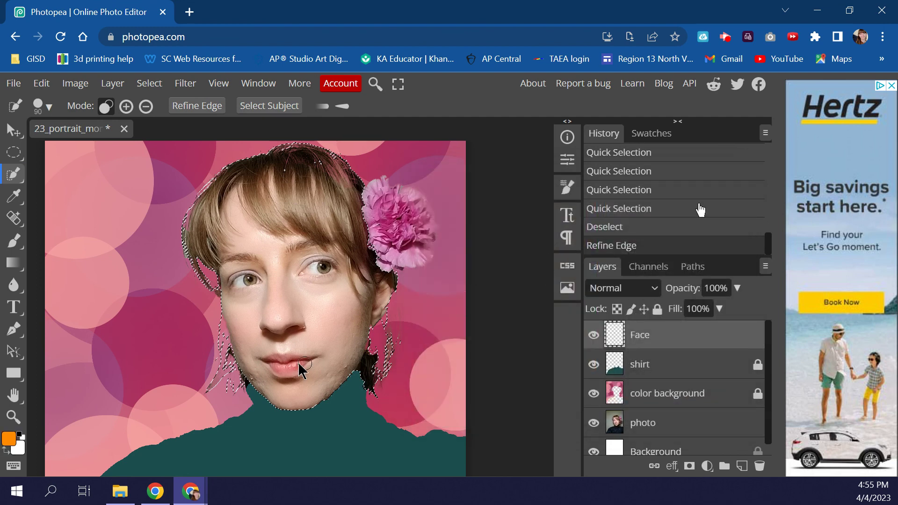
pyautogui.press(']')
pyautogui.press(']')
pyautogui.press(']')
pyautogui.press(']')
pyautogui.press(']')
pyautogui.hotkey('ctrl', 'd')
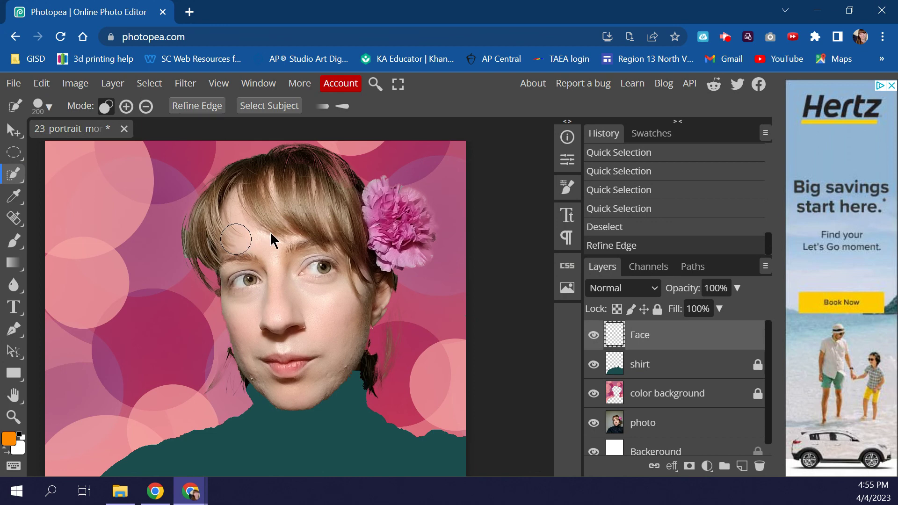
pyautogui.hotkey('ctrl', 'd')
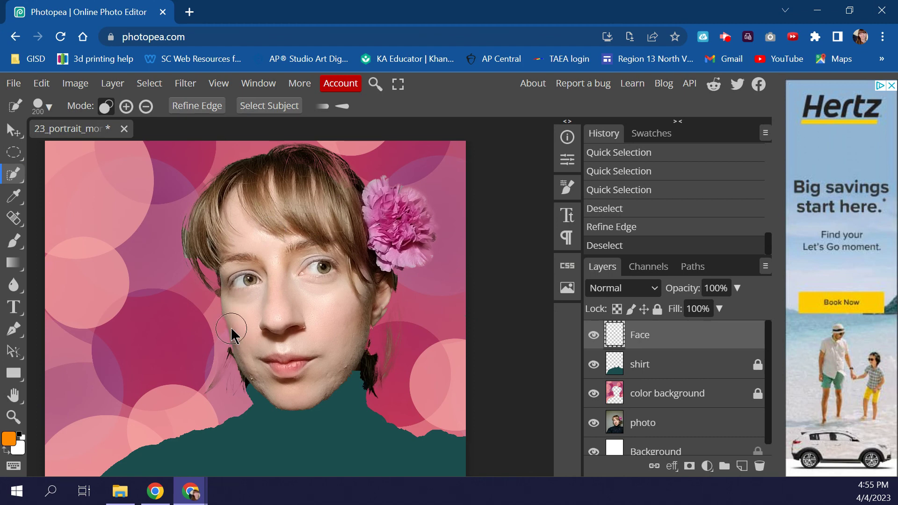
pyautogui.hotkey('ctrl', 'z')
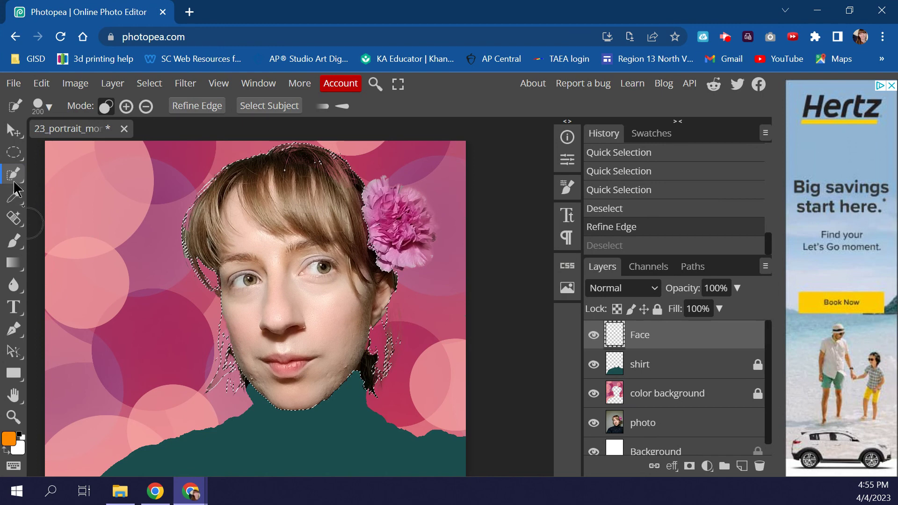
# Paint the forehead and the bridge of the nose orange on the Face layer with a 150 brush
pyautogui.click(14, 243)
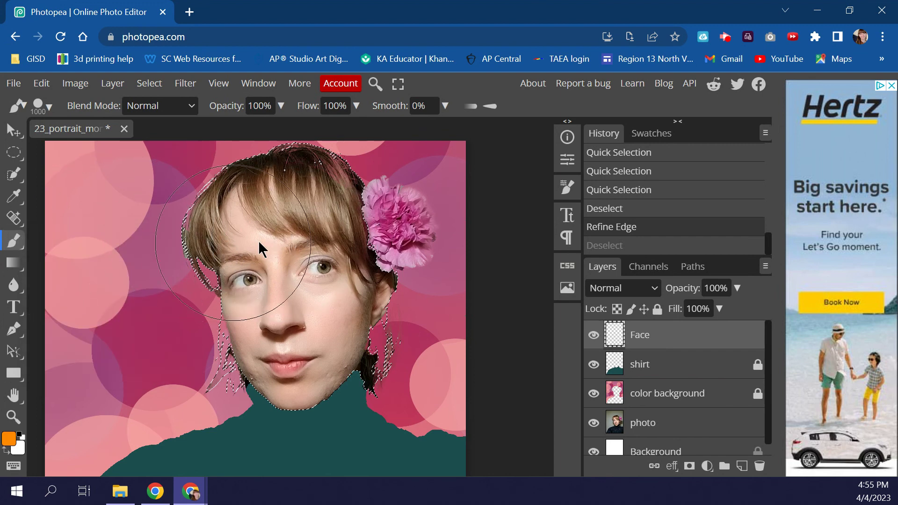
pyautogui.press('[')
pyautogui.press('[')
pyautogui.press('[')
pyautogui.press('[')
pyautogui.press('[')
pyautogui.press('[')
pyautogui.press('[')
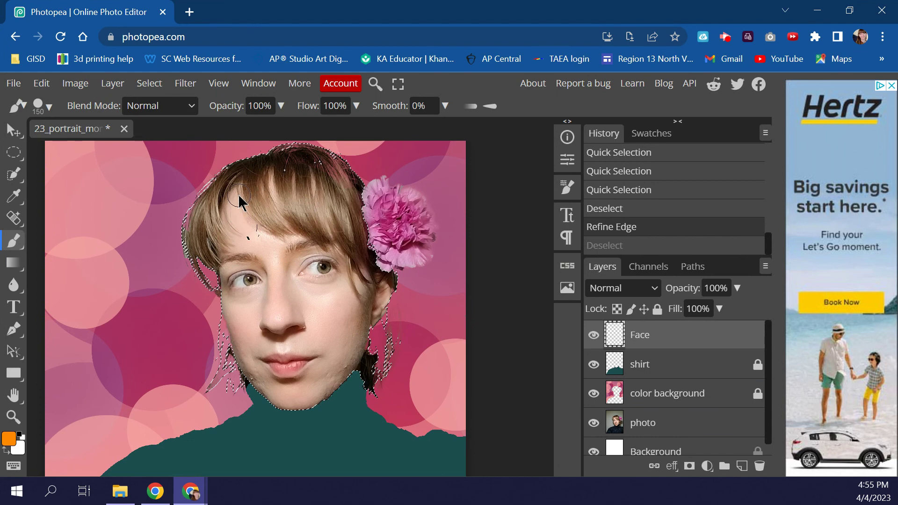
pyautogui.moveTo(239, 200)
pyautogui.mouseDown()
pyautogui.moveTo(234, 248)
pyautogui.moveTo(264, 250)
pyautogui.moveTo(299, 236)
pyautogui.moveTo(253, 235)
pyautogui.moveTo(281, 214)
pyautogui.moveTo(246, 213)
pyautogui.moveTo(274, 183)
pyautogui.moveTo(240, 200)
pyautogui.moveTo(283, 168)
pyautogui.moveTo(299, 229)
pyautogui.moveTo(276, 225)
pyautogui.mouseUp()
pyautogui.hotkey('ctrl', 'z')
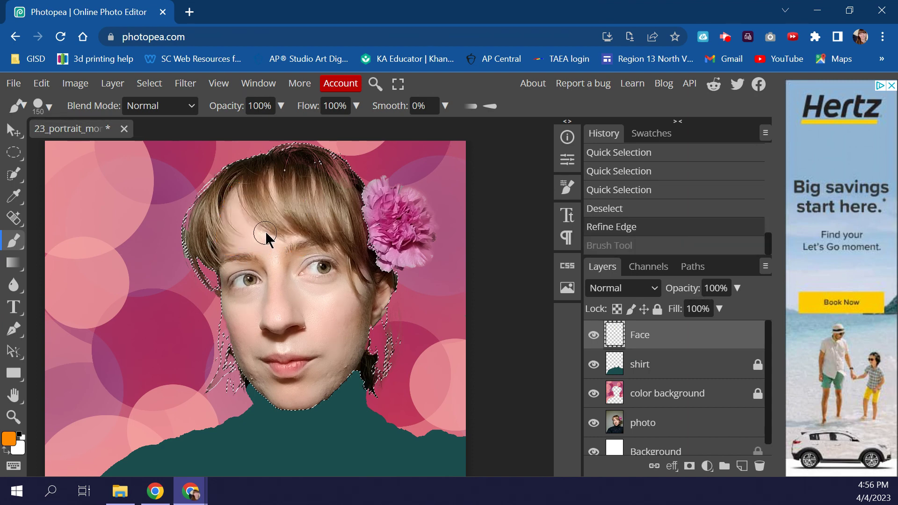
pyautogui.moveTo(290, 233)
pyautogui.mouseDown()
pyautogui.moveTo(275, 265)
pyautogui.moveTo(280, 326)
pyautogui.mouseUp()
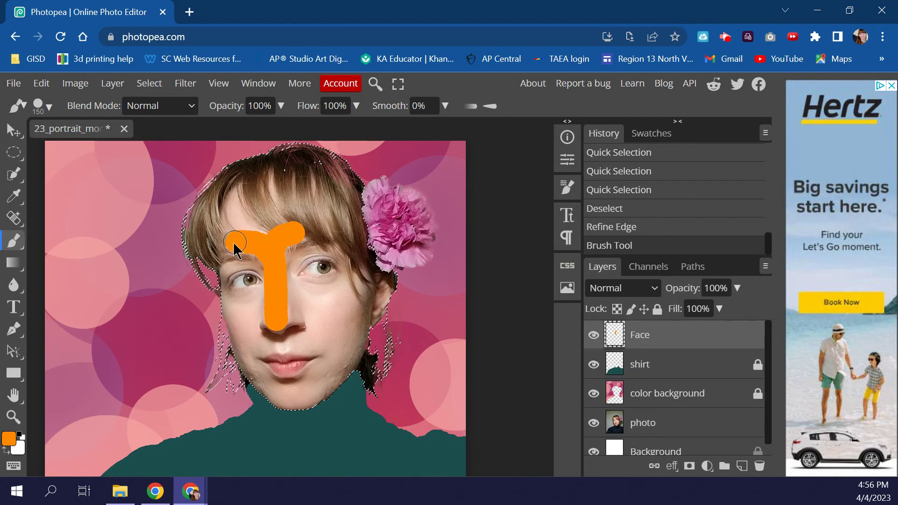
pyautogui.moveTo(232, 241)
pyautogui.mouseDown()
pyautogui.moveTo(236, 196)
pyautogui.moveTo(276, 248)
pyautogui.moveTo(256, 235)
pyautogui.moveTo(281, 243)
pyautogui.mouseUp()
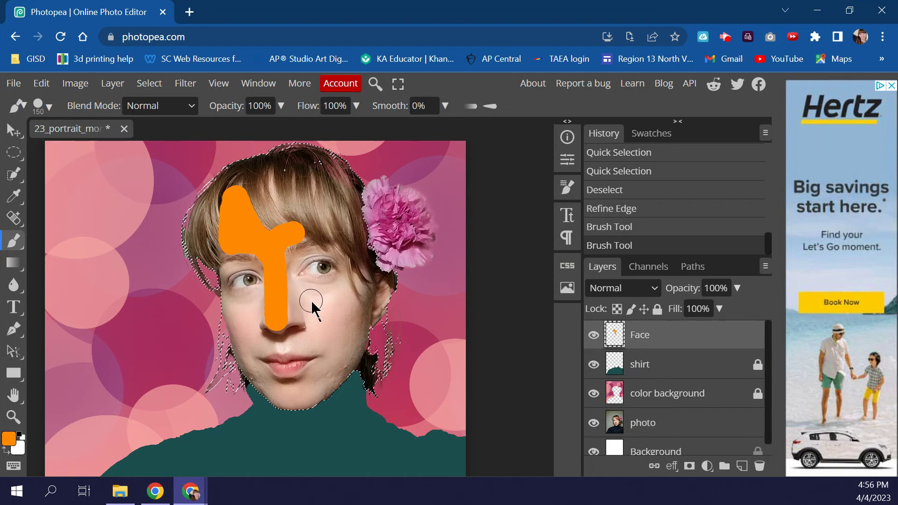
# Paint both cheeks below the eyes orange with a 100 brush, leaving the eyes and nostrils uncovered
pyautogui.press('[')
pyautogui.press('[')
pyautogui.moveTo(300, 286)
pyautogui.mouseDown()
pyautogui.moveTo(342, 278)
pyautogui.moveTo(320, 316)
pyautogui.moveTo(316, 290)
pyautogui.moveTo(296, 290)
pyautogui.moveTo(315, 340)
pyautogui.mouseUp()
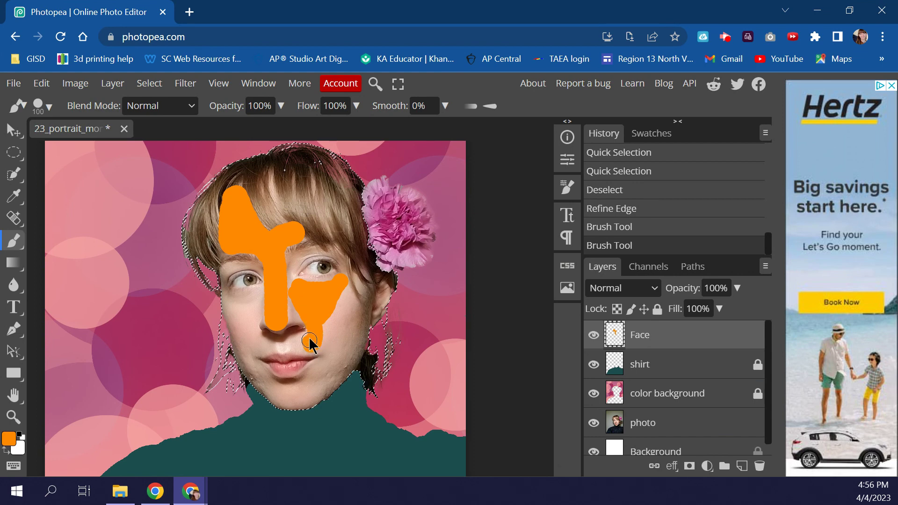
pyautogui.moveTo(308, 337)
pyautogui.mouseDown()
pyautogui.moveTo(284, 347)
pyautogui.moveTo(317, 344)
pyautogui.moveTo(356, 280)
pyautogui.mouseUp()
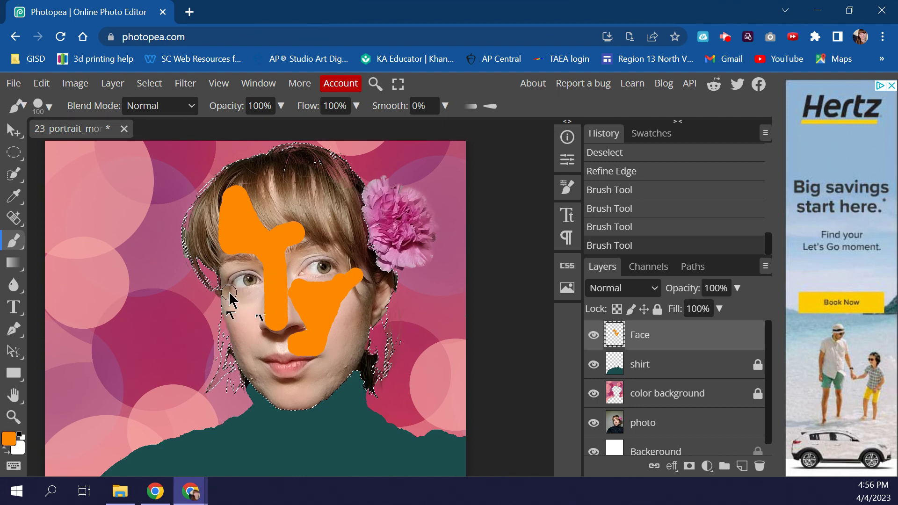
pyautogui.moveTo(229, 296)
pyautogui.mouseDown()
pyautogui.moveTo(264, 289)
pyautogui.moveTo(253, 318)
pyautogui.moveTo(237, 309)
pyautogui.mouseUp()
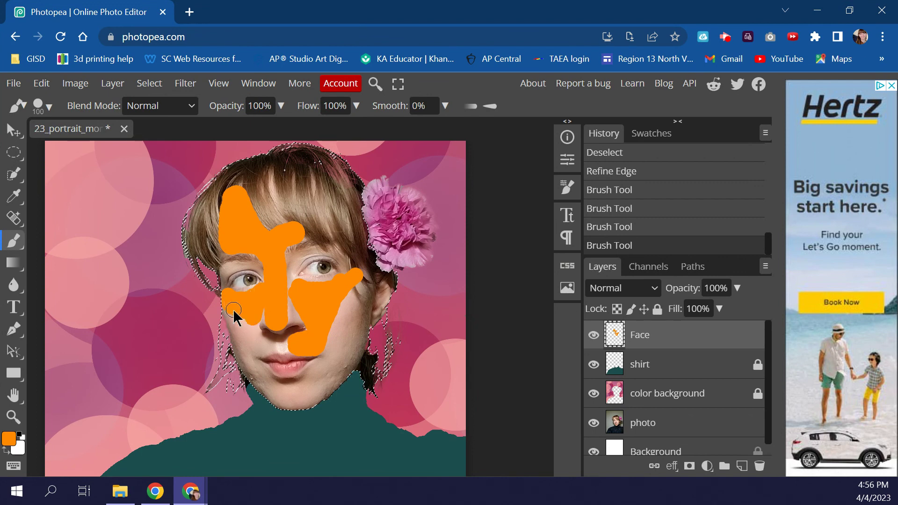
pyautogui.moveTo(249, 322)
pyautogui.mouseDown()
pyautogui.moveTo(256, 318)
pyautogui.moveTo(256, 328)
pyautogui.mouseUp()
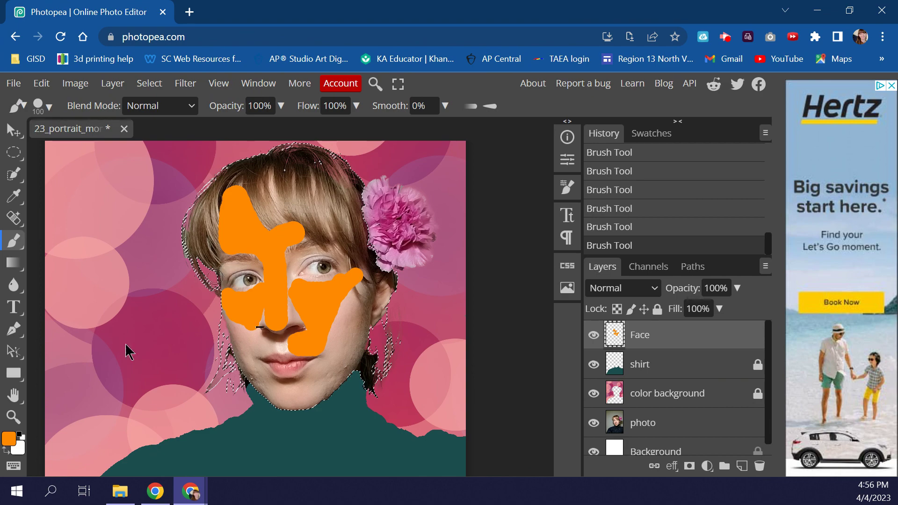
# Paint the area between nose and upper lip orange and join it to the cheek on the flowerless side, finishing with an 80 brush
pyautogui.click(15, 417)
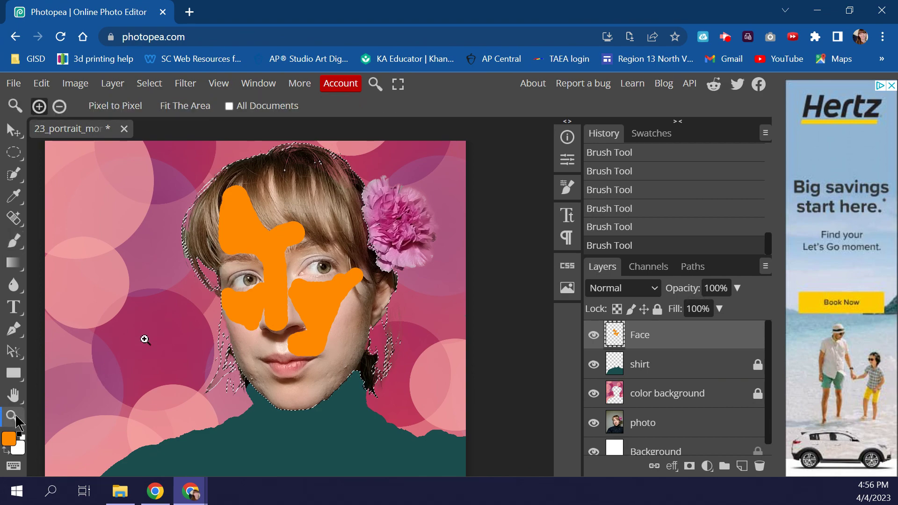
pyautogui.click(226, 273)
pyautogui.click(300, 276)
pyautogui.scroll(-5, 332, 281)
pyautogui.scroll(5, 332, 281)
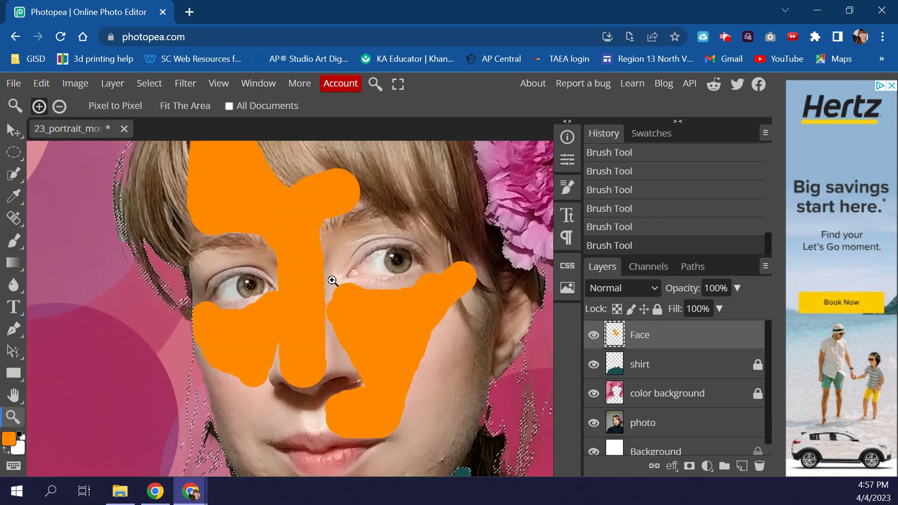
pyautogui.scroll(-2, 332, 281)
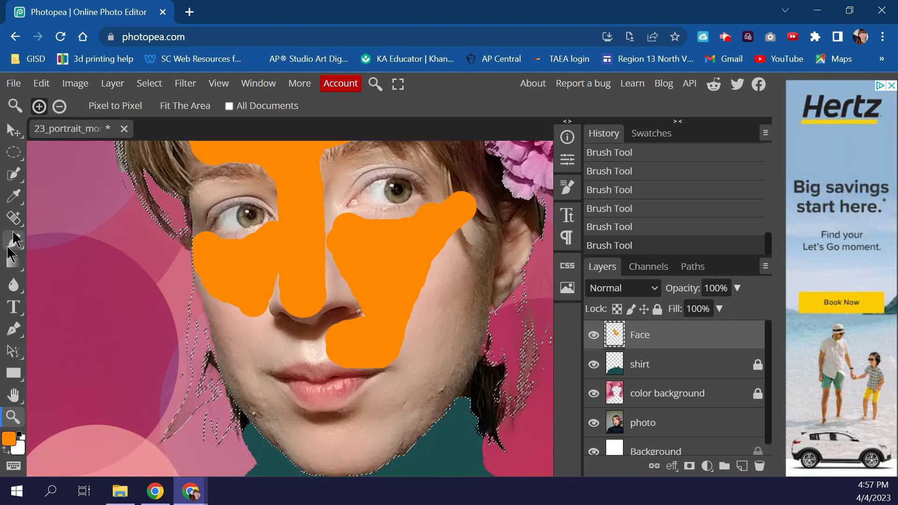
pyautogui.click(11, 244)
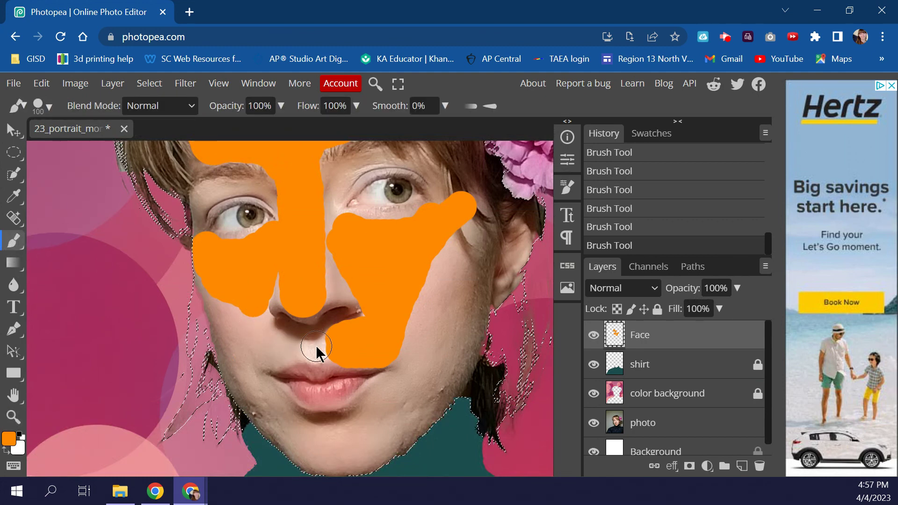
pyautogui.moveTo(317, 354); pyautogui.dragTo(334, 346)
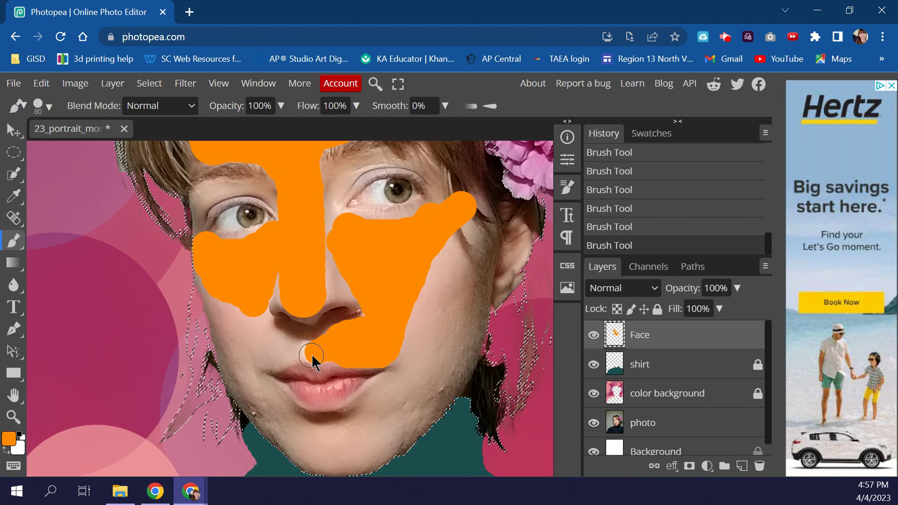
pyautogui.moveTo(319, 357)
pyautogui.mouseDown()
pyautogui.moveTo(332, 347)
pyautogui.moveTo(318, 363)
pyautogui.moveTo(281, 346)
pyautogui.moveTo(268, 361)
pyautogui.moveTo(300, 352)
pyautogui.mouseUp()
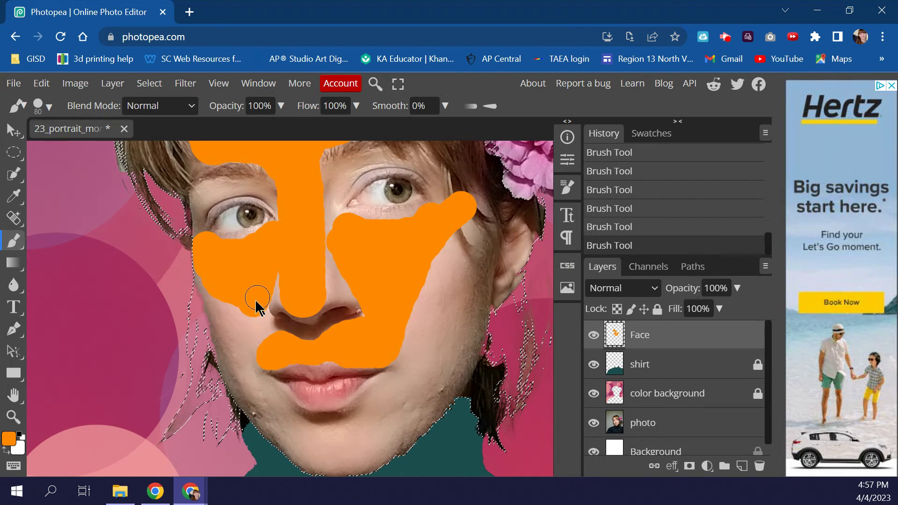
pyautogui.moveTo(258, 307)
pyautogui.mouseDown()
pyautogui.moveTo(271, 335)
pyautogui.moveTo(252, 331)
pyautogui.moveTo(217, 288)
pyautogui.mouseUp()
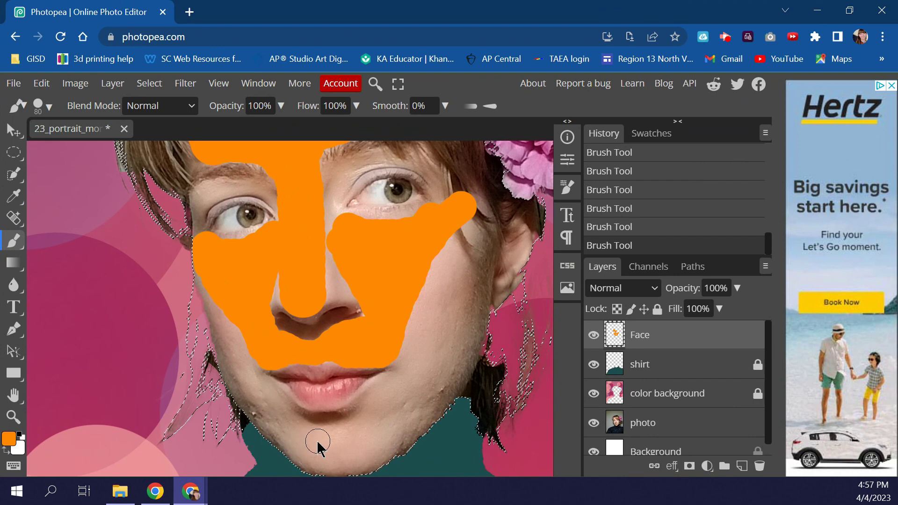
# Paint the highlight on the chin orange below the lower lip, replacing the first attempt with a new stroke
pyautogui.moveTo(316, 439)
pyautogui.mouseDown()
pyautogui.moveTo(388, 430)
pyautogui.moveTo(376, 454)
pyautogui.moveTo(317, 466)
pyautogui.moveTo(325, 450)
pyautogui.moveTo(363, 438)
pyautogui.moveTo(326, 442)
pyautogui.moveTo(314, 461)
pyautogui.moveTo(310, 443)
pyautogui.moveTo(354, 425)
pyautogui.mouseUp()
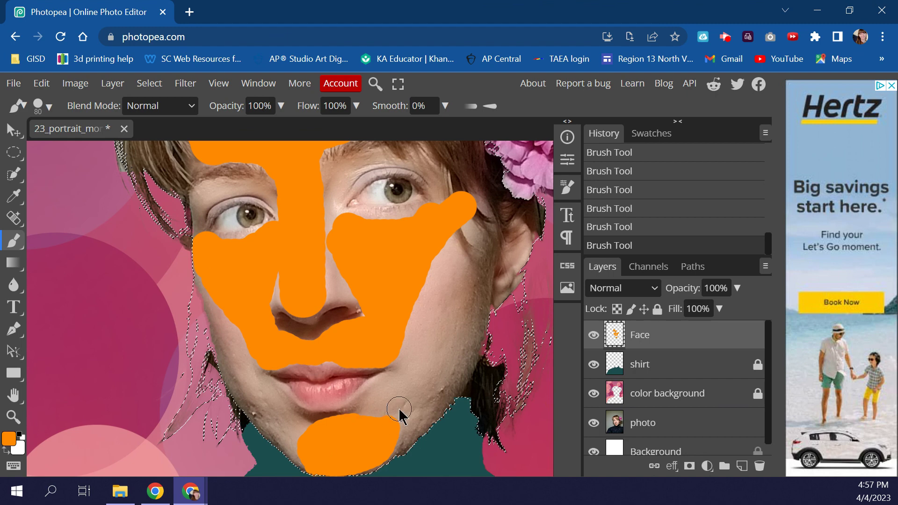
pyautogui.hotkey('ctrl', 'z')
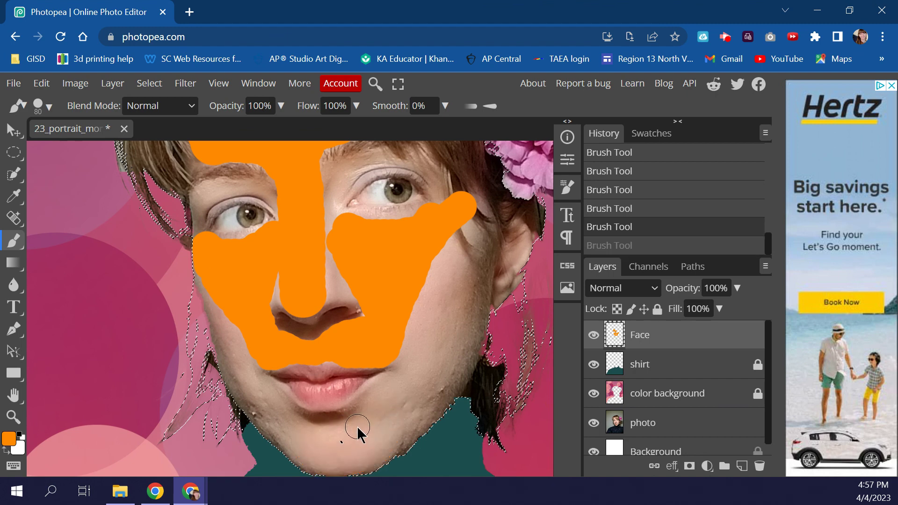
pyautogui.moveTo(359, 427)
pyautogui.mouseDown()
pyautogui.moveTo(314, 436)
pyautogui.moveTo(305, 448)
pyautogui.moveTo(330, 468)
pyautogui.moveTo(367, 456)
pyautogui.moveTo(380, 444)
pyautogui.moveTo(374, 438)
pyautogui.moveTo(331, 445)
pyautogui.mouseUp()
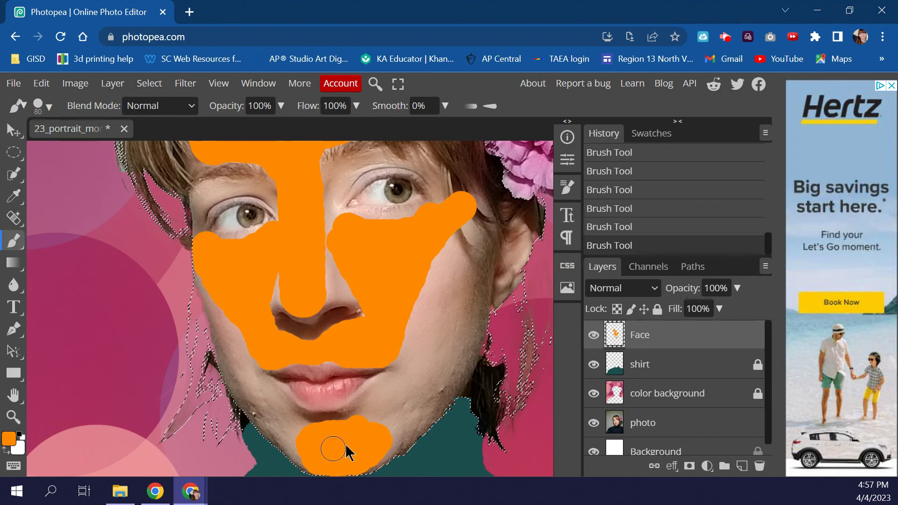
pyautogui.moveTo(393, 384)
pyautogui.mouseDown()
pyautogui.moveTo(374, 397)
pyautogui.moveTo(379, 386)
pyautogui.moveTo(424, 382)
pyautogui.moveTo(467, 400)
pyautogui.mouseUp()
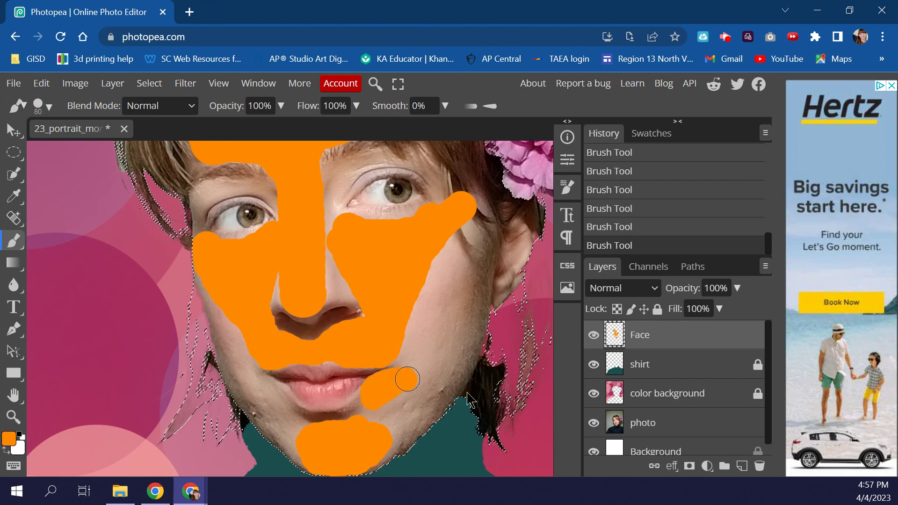
pyautogui.scroll(4, 440, 278)
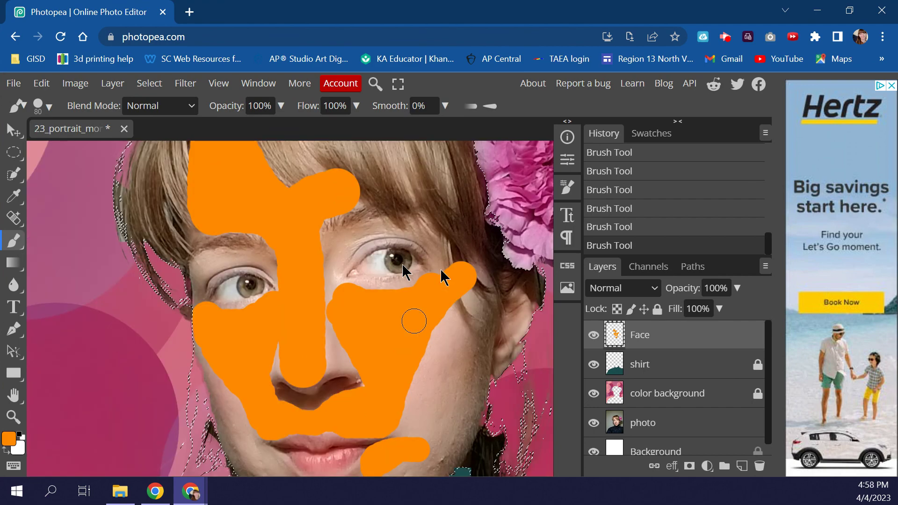
pyautogui.scroll(-8, 392, 296)
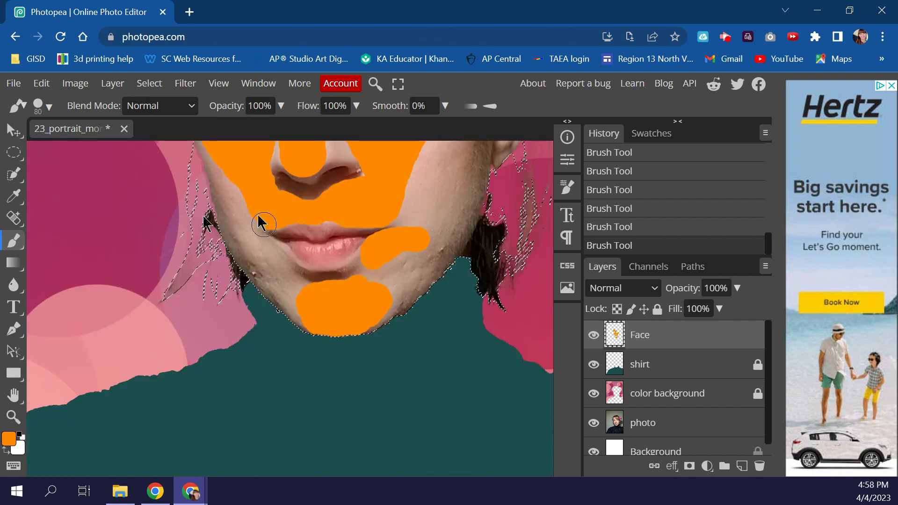
pyautogui.hotkey('ctrl', 'z')
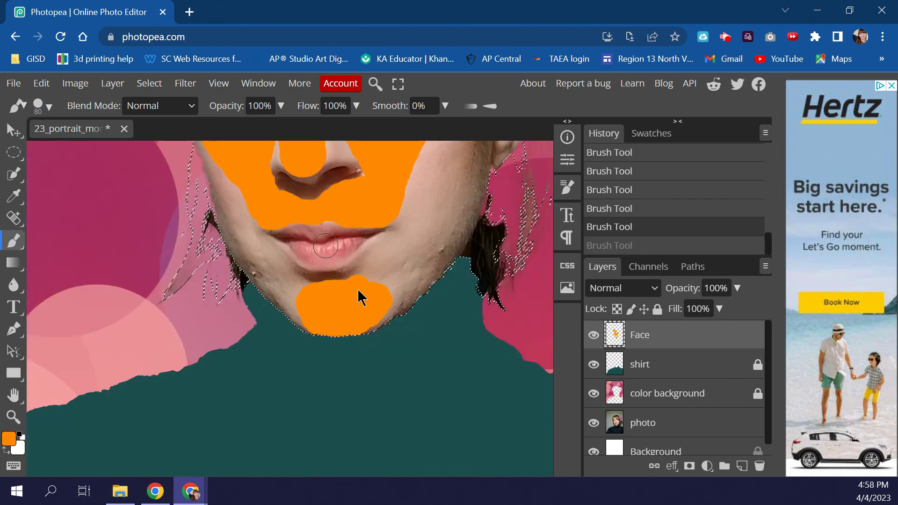
pyautogui.scroll(2, 361, 296)
pyautogui.scroll(2, 392, 333)
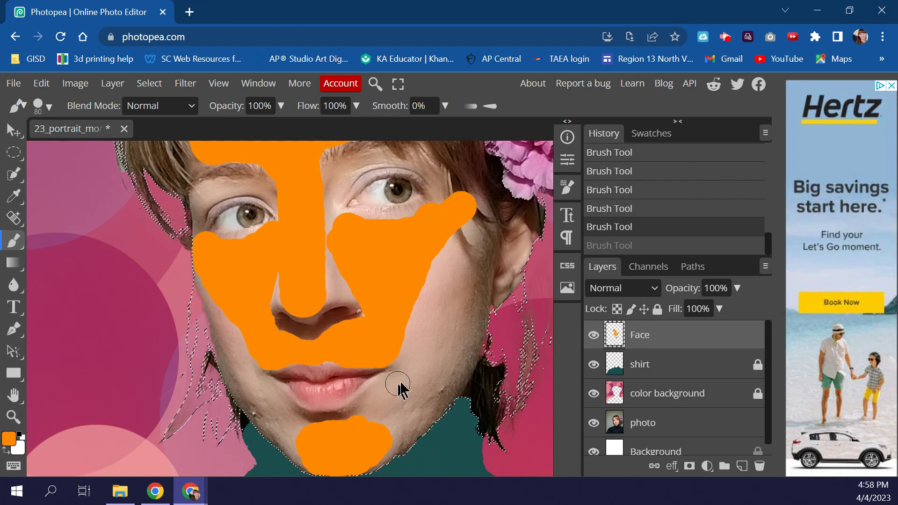
pyautogui.scroll(2, 403, 387)
pyautogui.scroll(-2, 406, 388)
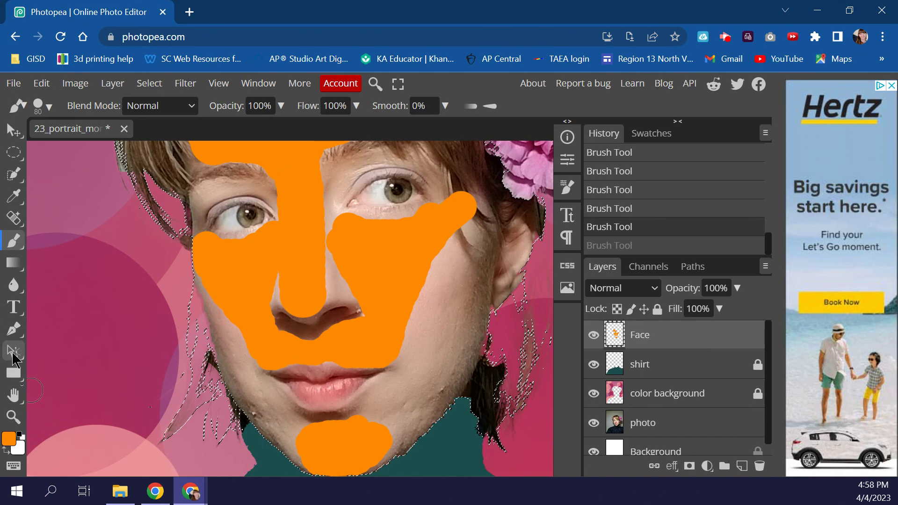
# Sample the dark magenta of the large background circle as the foreground colour and return to the Brush tool
pyautogui.click(15, 197)
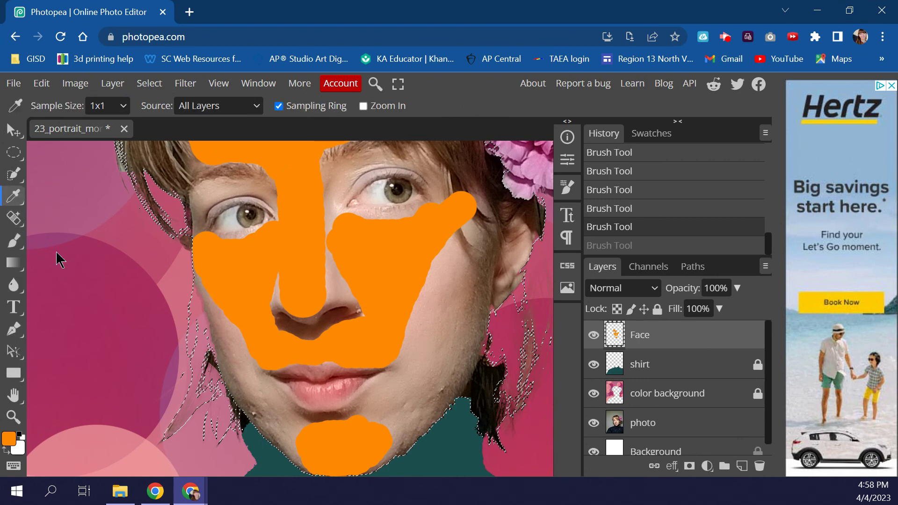
pyautogui.click(122, 336)
pyautogui.click(14, 242)
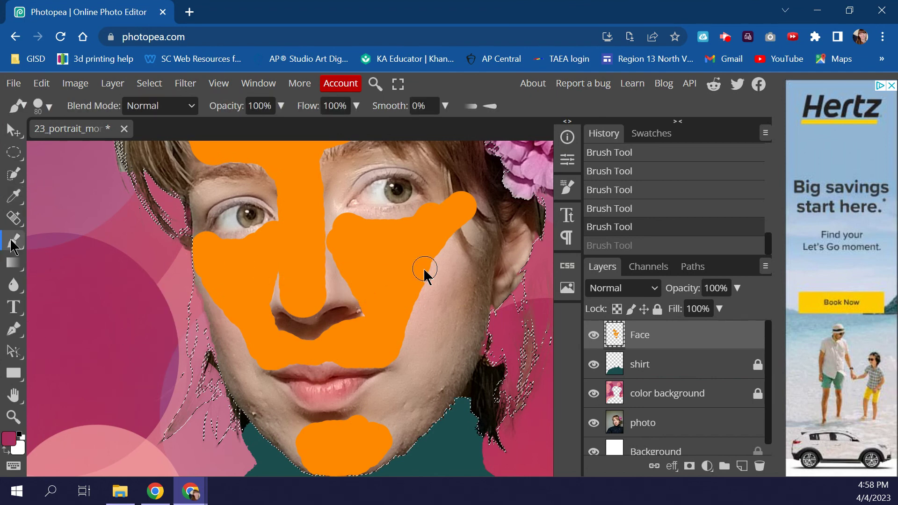
# Paint a magenta shadow from beside the ear down the flower-side jaw to the chin with a 100 brush
pyautogui.press(']')
pyautogui.press(']')
pyautogui.press(']')
pyautogui.press(']')
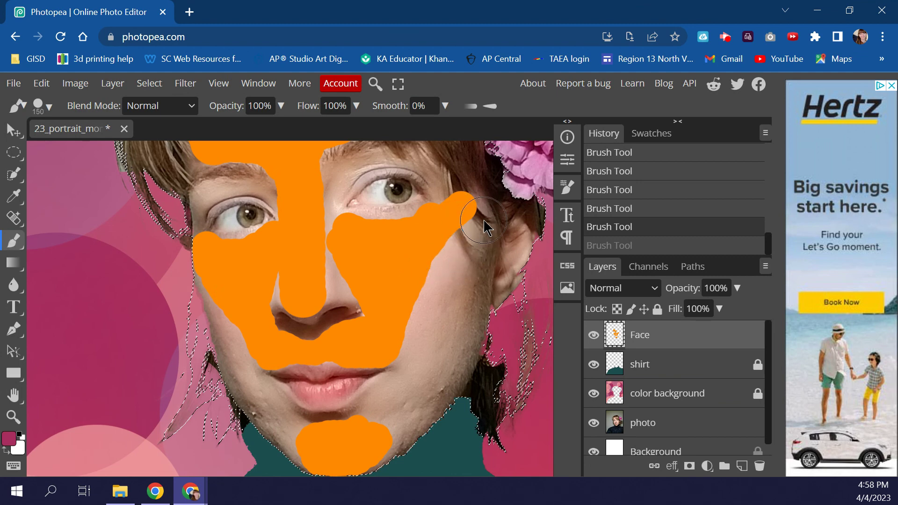
pyautogui.moveTo(483, 226); pyautogui.dragTo(476, 280)
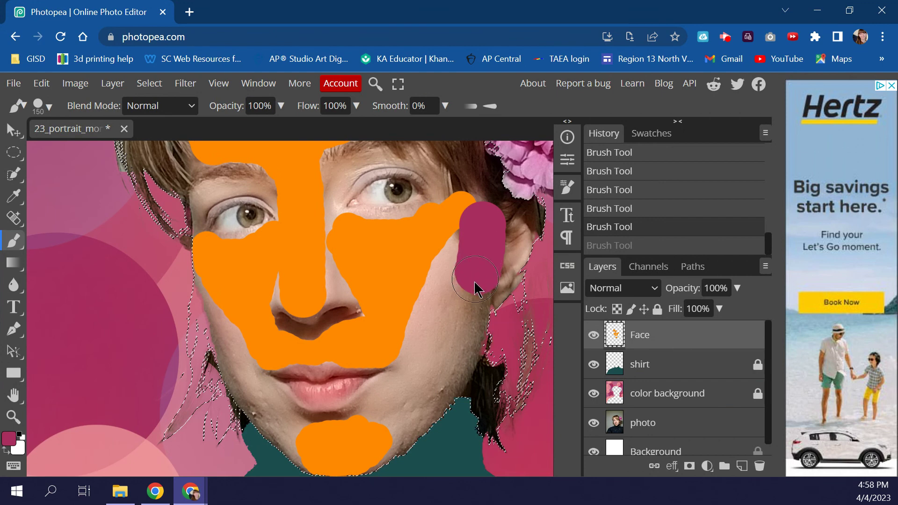
pyautogui.moveTo(465, 314); pyautogui.dragTo(465, 314)
pyautogui.hotkey('ctrl', 'z')
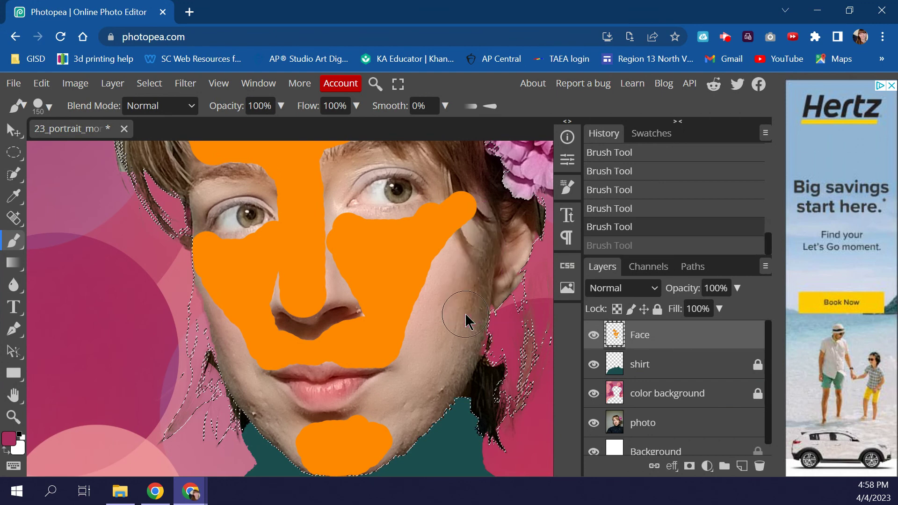
pyautogui.press('[')
pyautogui.press('[')
pyautogui.moveTo(482, 213)
pyautogui.mouseDown()
pyautogui.moveTo(484, 286)
pyautogui.moveTo(468, 369)
pyautogui.moveTo(405, 441)
pyautogui.moveTo(377, 494)
pyautogui.moveTo(381, 468)
pyautogui.moveTo(404, 465)
pyautogui.mouseUp()
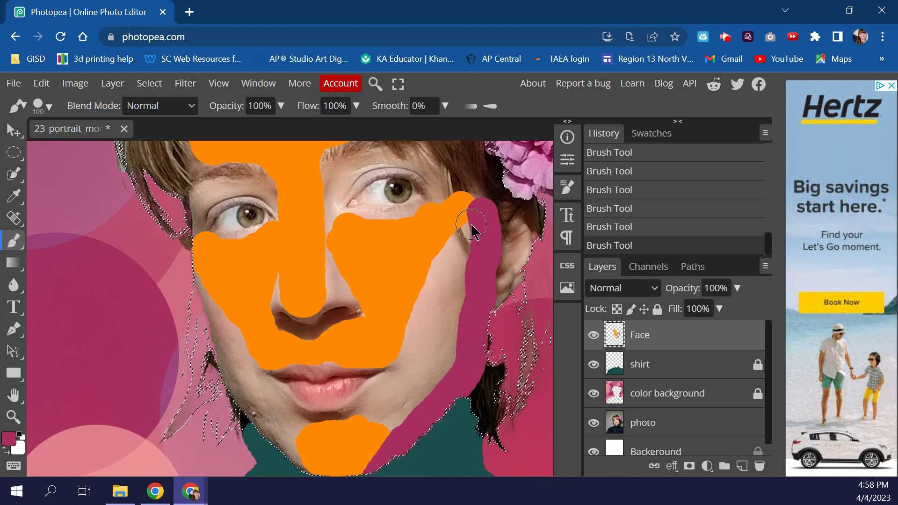
pyautogui.moveTo(471, 226)
pyautogui.mouseDown()
pyautogui.moveTo(472, 262)
pyautogui.moveTo(435, 392)
pyautogui.moveTo(398, 452)
pyautogui.mouseUp()
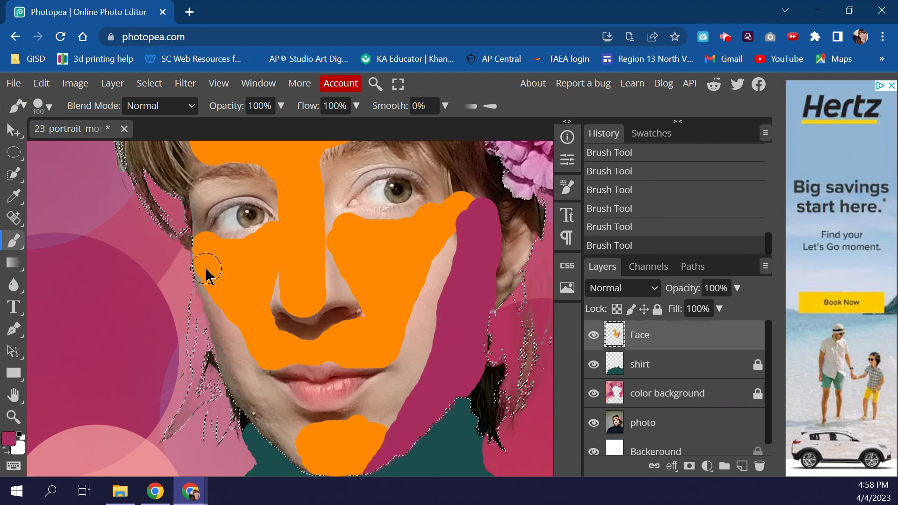
# Paint a magenta shadow from the chin up the flowerless-side jawline with a 50 brush, redoing the upper stroke
pyautogui.press('[')
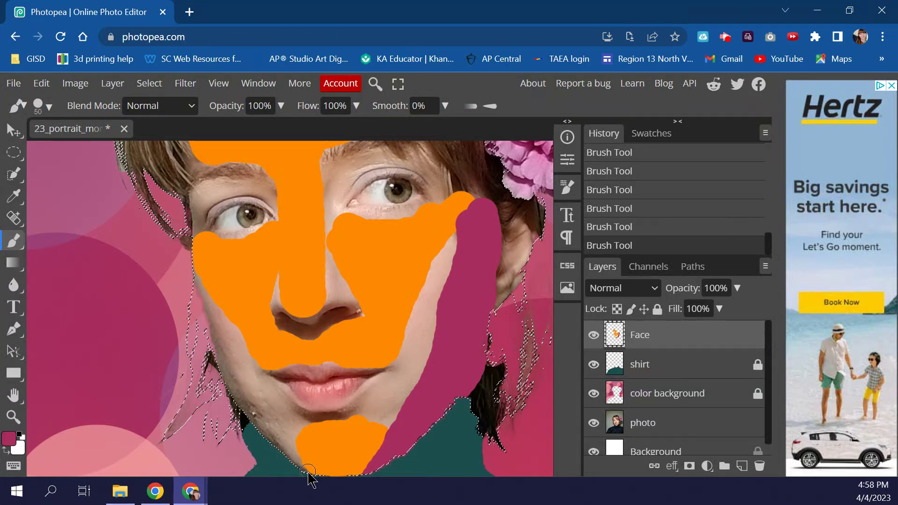
pyautogui.scroll(-2, 309, 472)
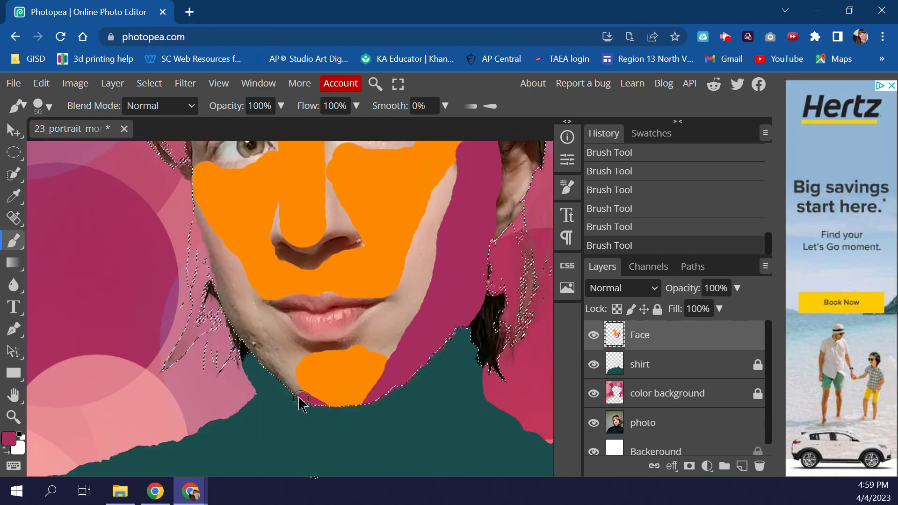
pyautogui.moveTo(299, 402); pyautogui.dragTo(257, 363)
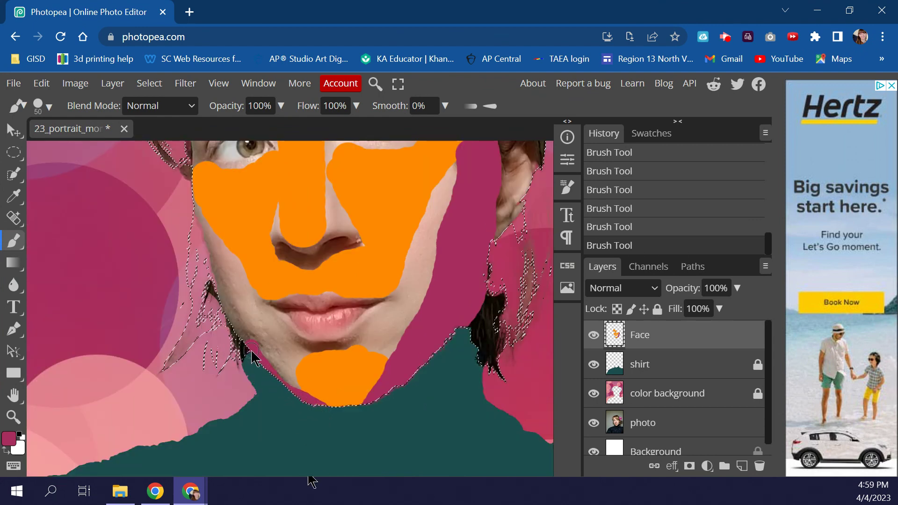
pyautogui.scroll(2, 248, 355)
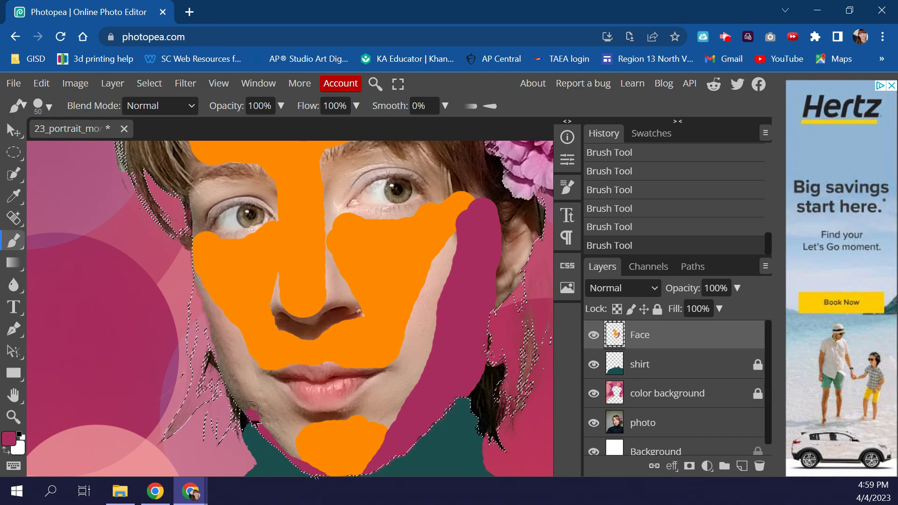
pyautogui.moveTo(251, 413)
pyautogui.mouseDown()
pyautogui.moveTo(225, 372)
pyautogui.moveTo(206, 283)
pyautogui.mouseUp()
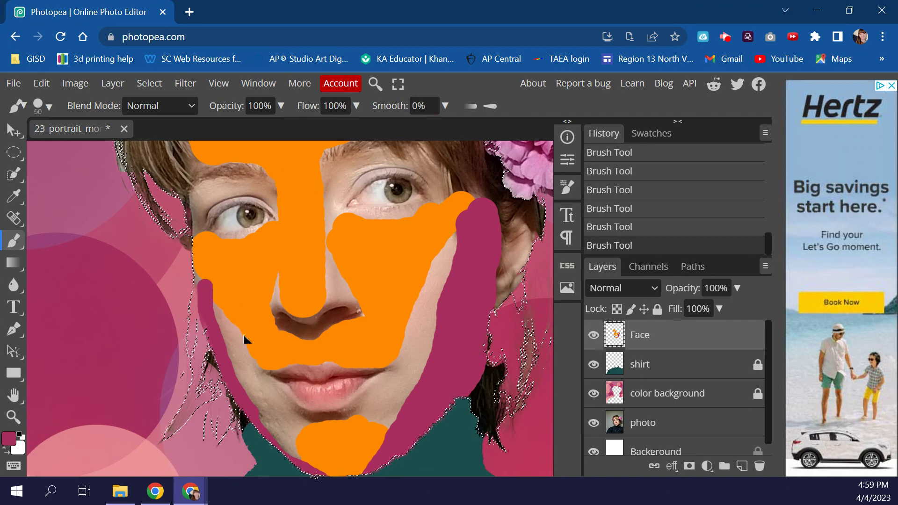
pyautogui.hotkey('ctrl', 'z')
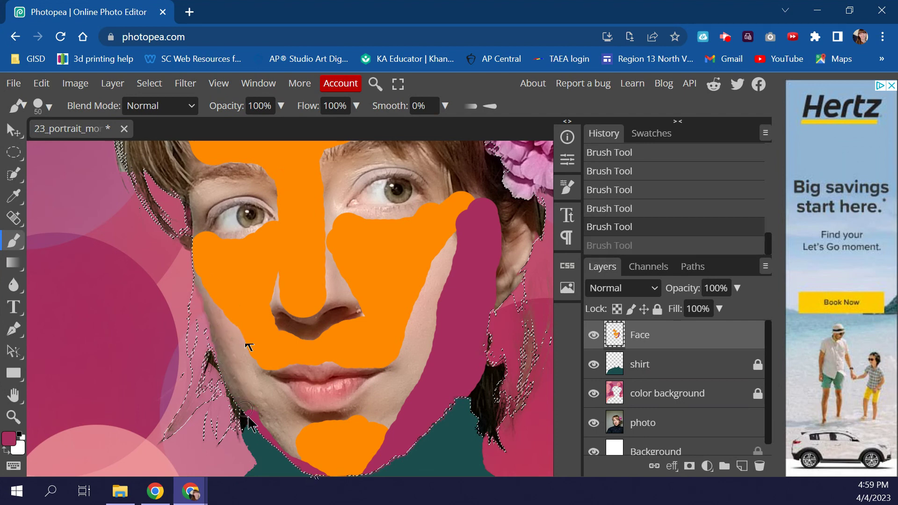
pyautogui.moveTo(249, 414); pyautogui.dragTo(230, 375)
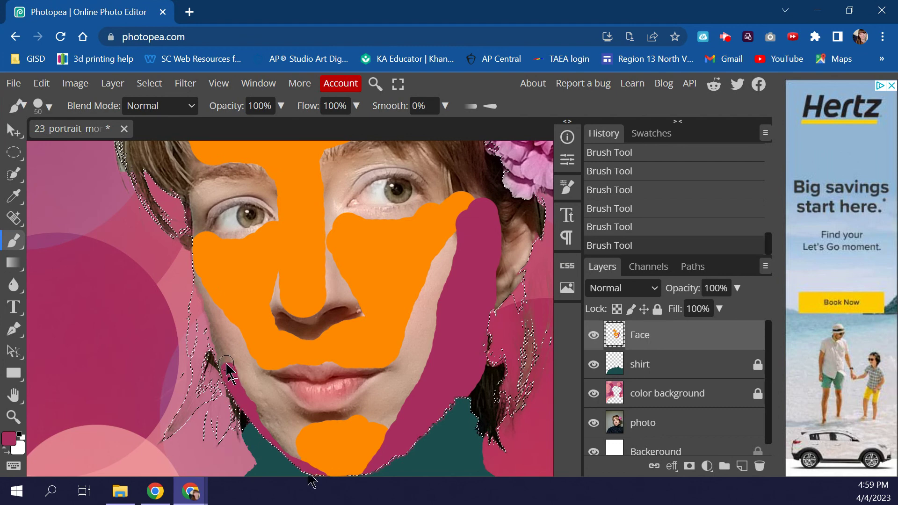
# Extend the magenta jaw shadow with a smaller brush along the face edge up to the flowerless-side cheek
pyautogui.press('[')
pyautogui.press('[')
pyautogui.press('[')
pyautogui.click(219, 335)
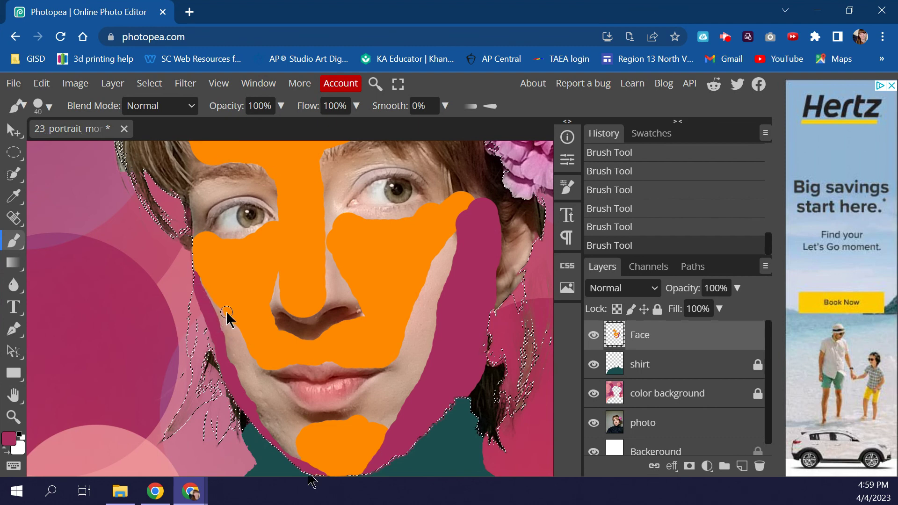
# Paint a magenta shadow between the lower lip and the orange chin, and another under the nose across both nostrils
pyautogui.press(']')
pyautogui.press(']')
pyautogui.press(']')
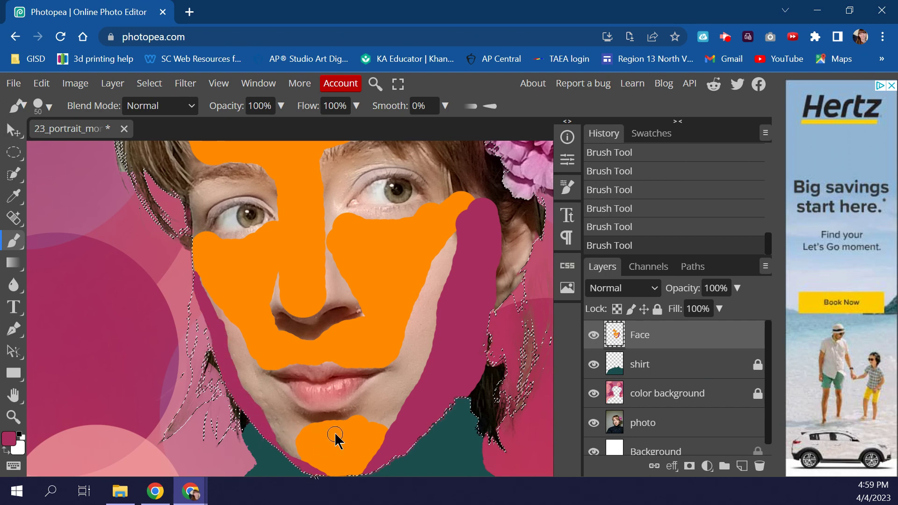
pyautogui.press('[')
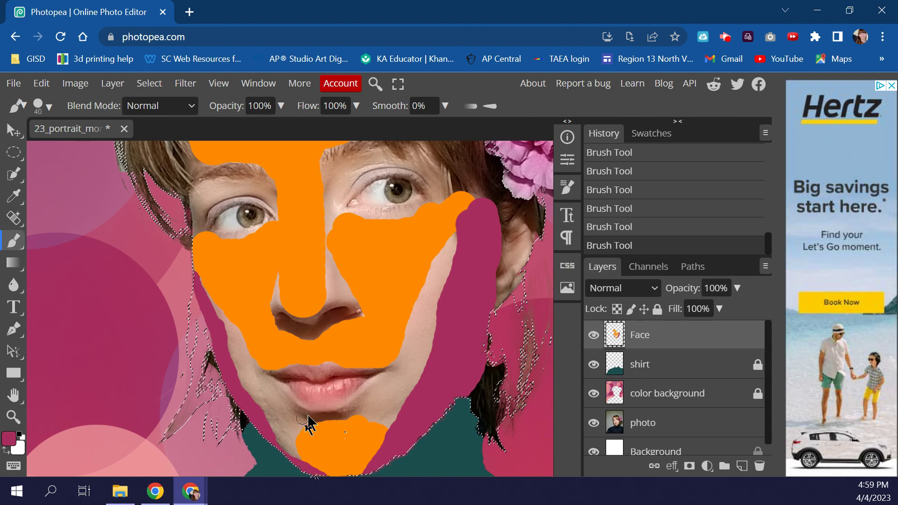
pyautogui.press(']')
pyautogui.moveTo(341, 416); pyautogui.dragTo(315, 416)
pyautogui.press('[')
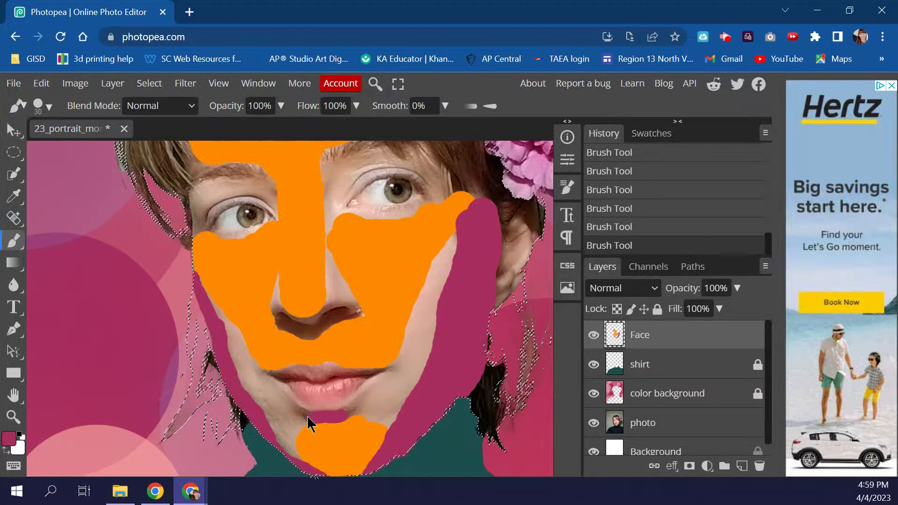
pyautogui.moveTo(296, 414); pyautogui.dragTo(350, 416)
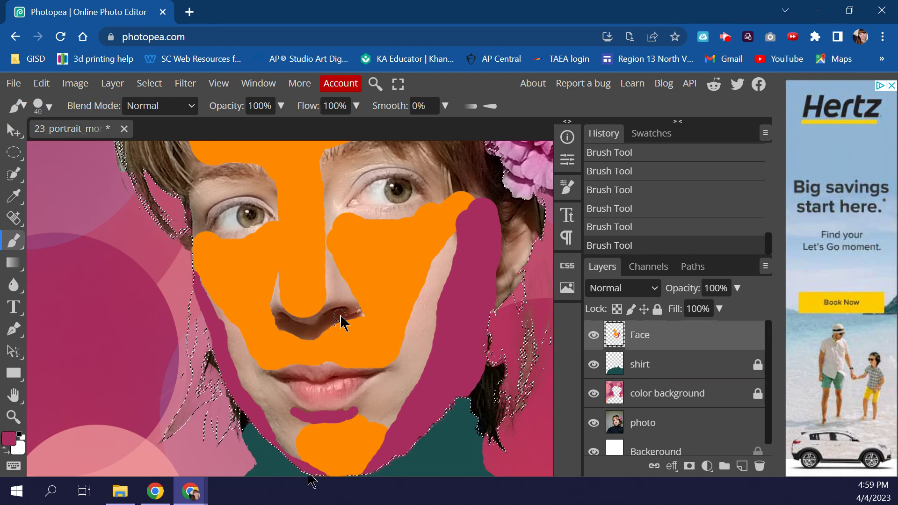
pyautogui.moveTo(357, 312)
pyautogui.mouseDown()
pyautogui.moveTo(308, 333)
pyautogui.moveTo(280, 323)
pyautogui.mouseUp()
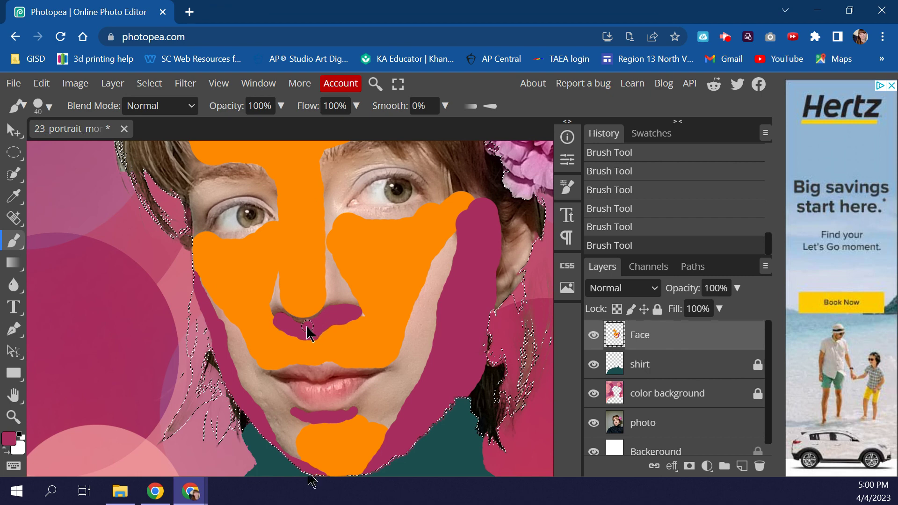
pyautogui.moveTo(285, 319)
pyautogui.mouseDown()
pyautogui.moveTo(273, 312)
pyautogui.moveTo(314, 319)
pyautogui.mouseUp()
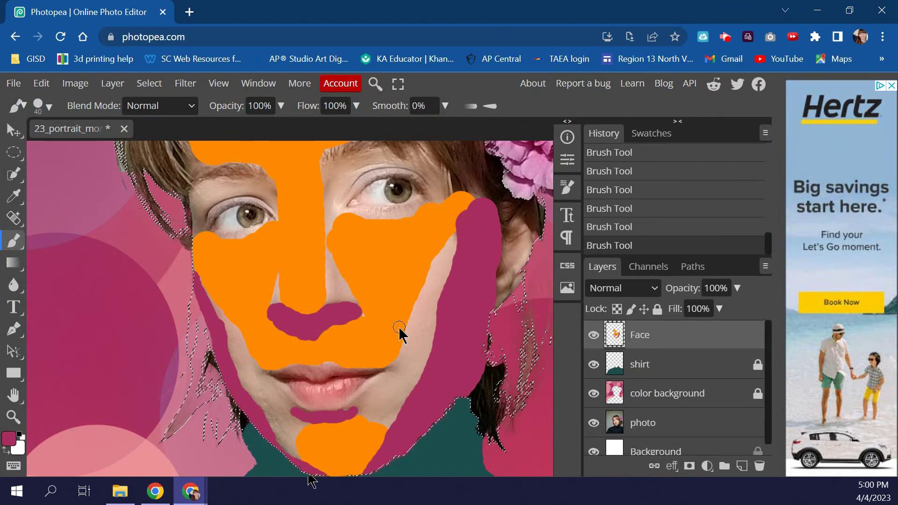
pyautogui.scroll(2, 400, 333)
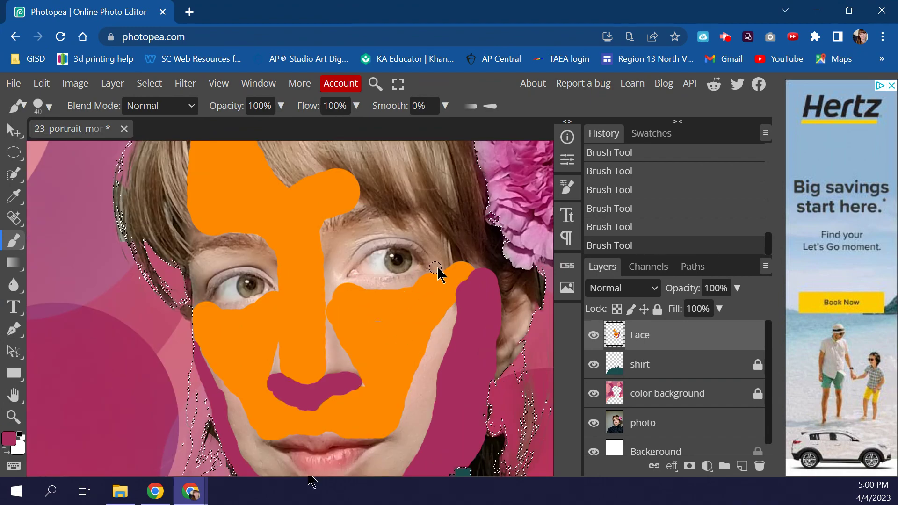
pyautogui.scroll(-5, 447, 274)
pyautogui.scroll(2, 442, 281)
pyautogui.scroll(4, 441, 283)
pyautogui.scroll(-3, 440, 287)
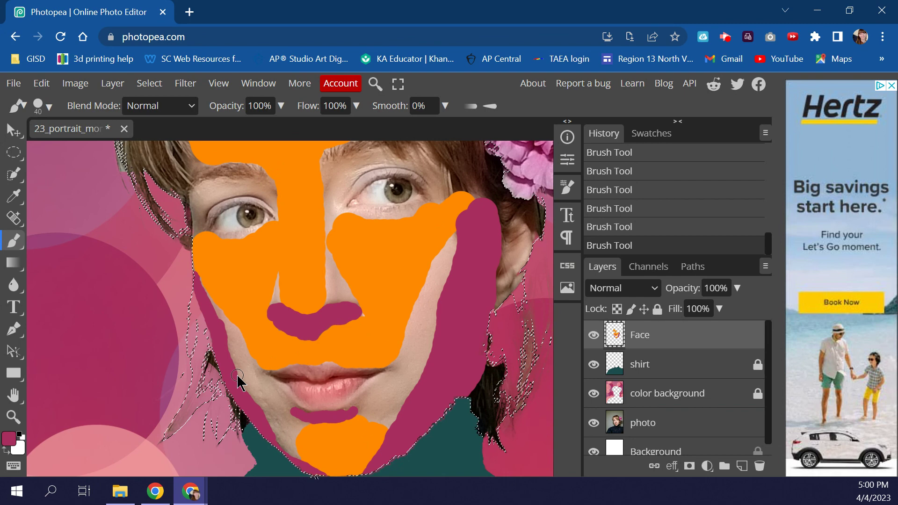
pyautogui.scroll(5, 208, 340)
pyautogui.scroll(-3, 207, 341)
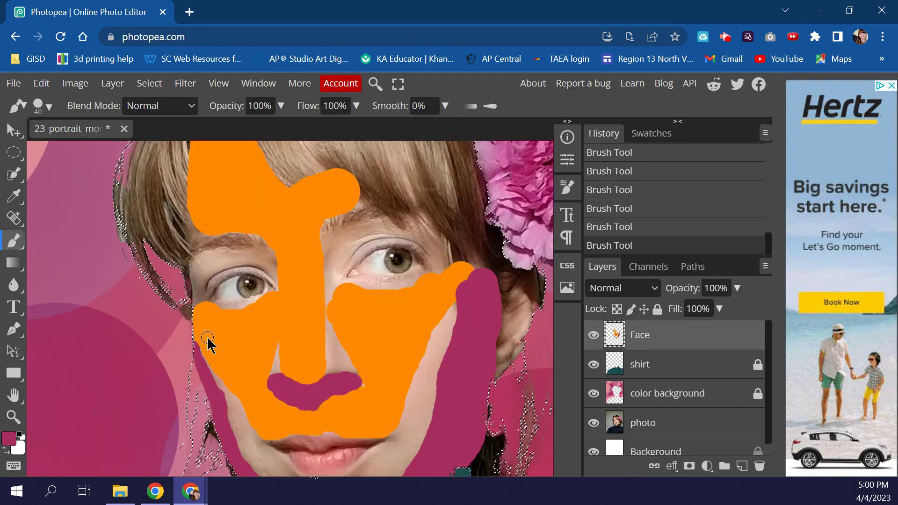
# Lower the Face layer's fill to 46% so the photo shows through the painted shapes
pyautogui.click(13, 417)
pyautogui.keyDown('alt'); pyautogui.click(361, 325); pyautogui.keyUp('alt')
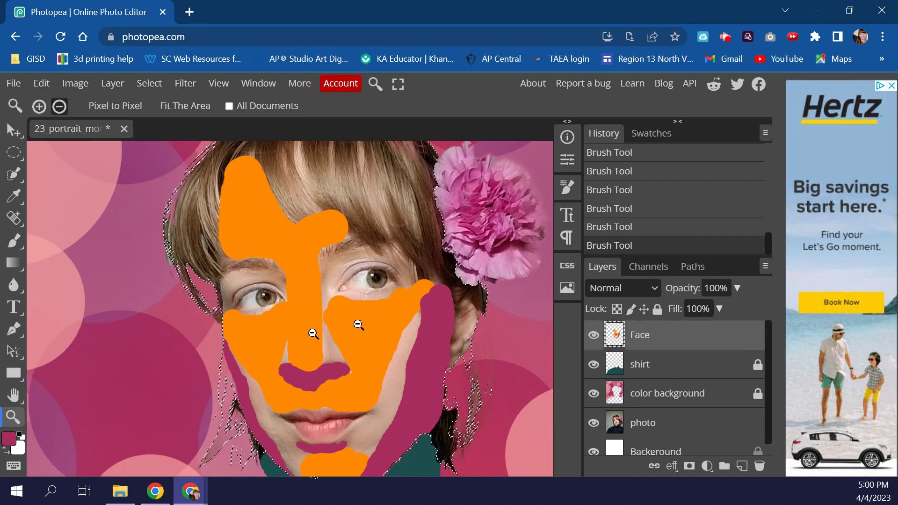
pyautogui.keyDown('alt'); pyautogui.click(358, 324); pyautogui.keyUp('alt')
pyautogui.scroll(-3, 360, 334)
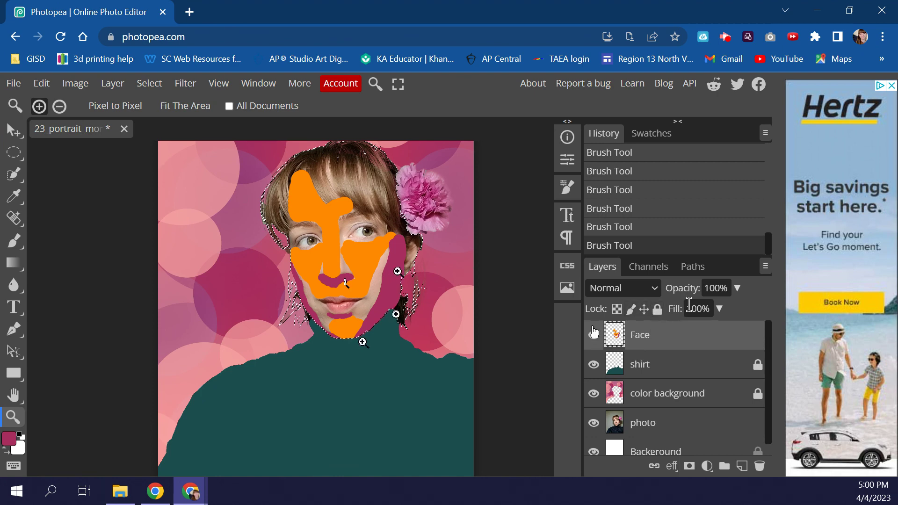
pyautogui.click(720, 309)
pyautogui.moveTo(716, 333); pyautogui.dragTo(697, 338)
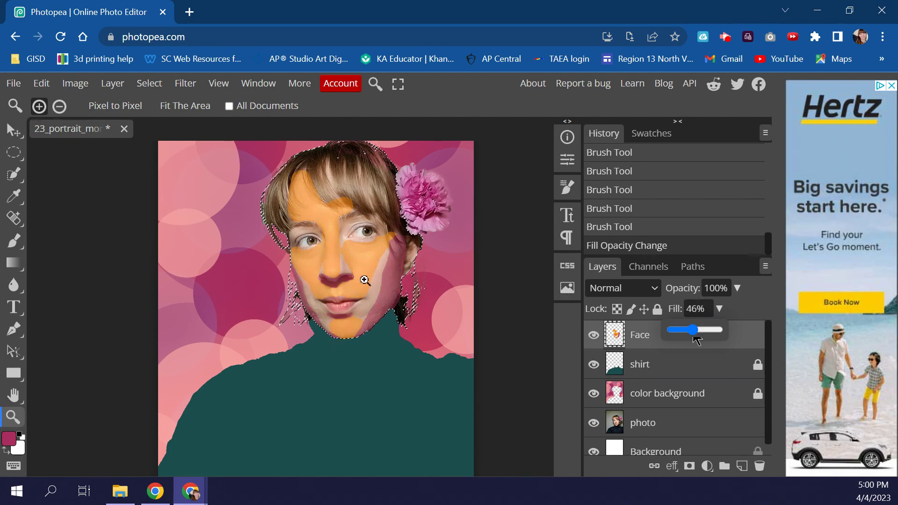
# Paint a small magenta shadow beside the outer corner of the flowerless-side eye with a 40 brush
pyautogui.click(364, 306)
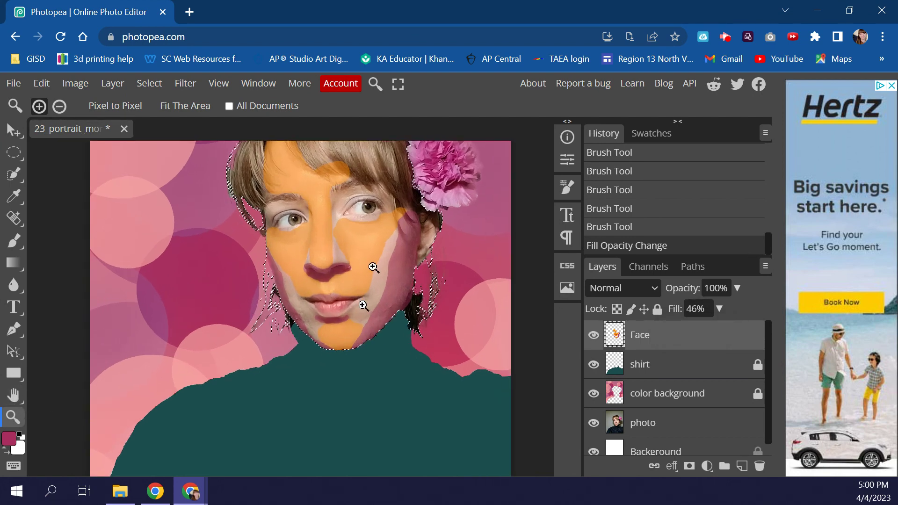
pyautogui.click(374, 268)
pyautogui.scroll(2, 346, 310)
pyautogui.click(333, 349)
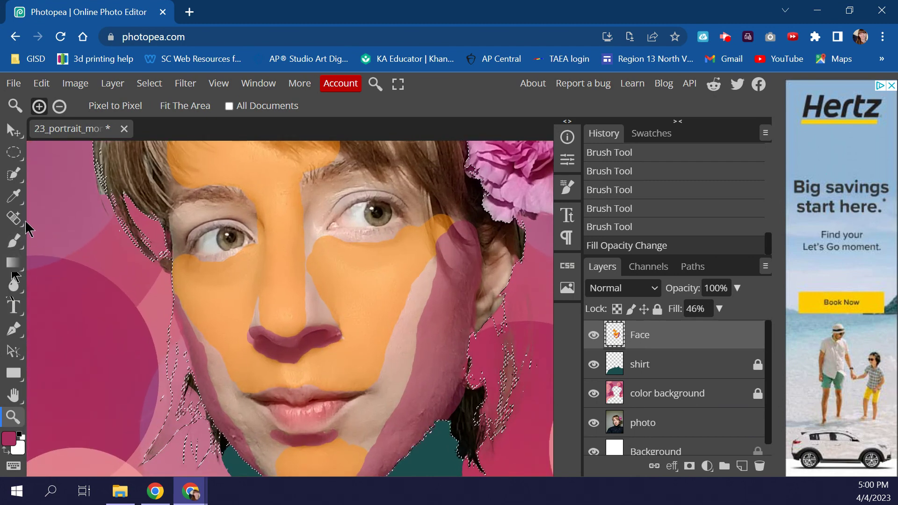
pyautogui.click(14, 241)
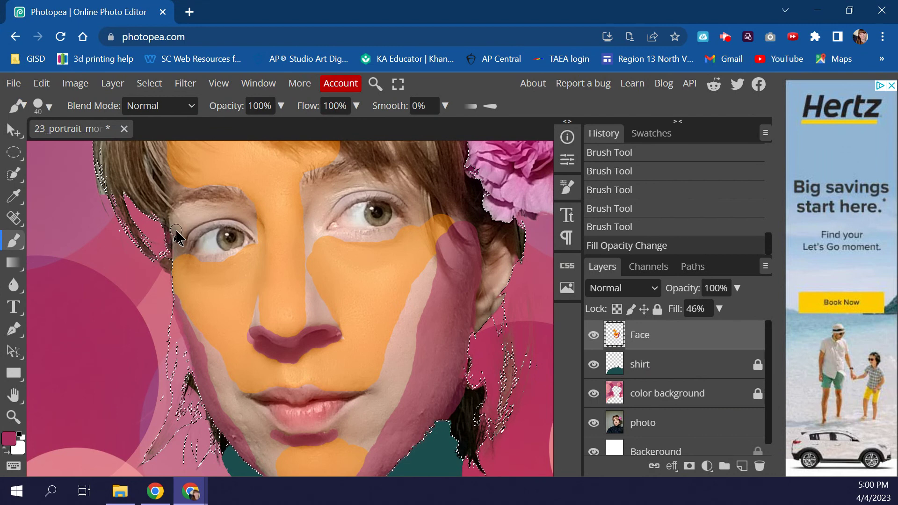
pyautogui.moveTo(176, 231); pyautogui.dragTo(178, 234)
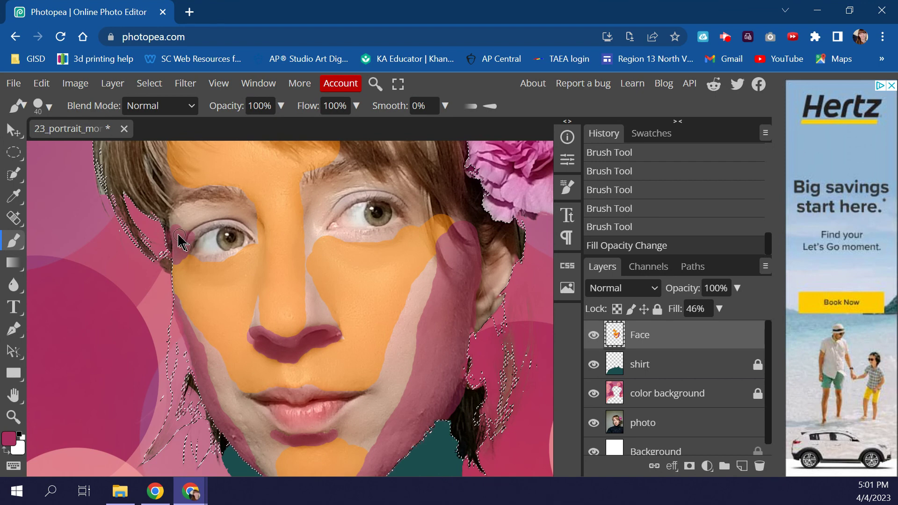
pyautogui.moveTo(179, 234); pyautogui.dragTo(176, 232)
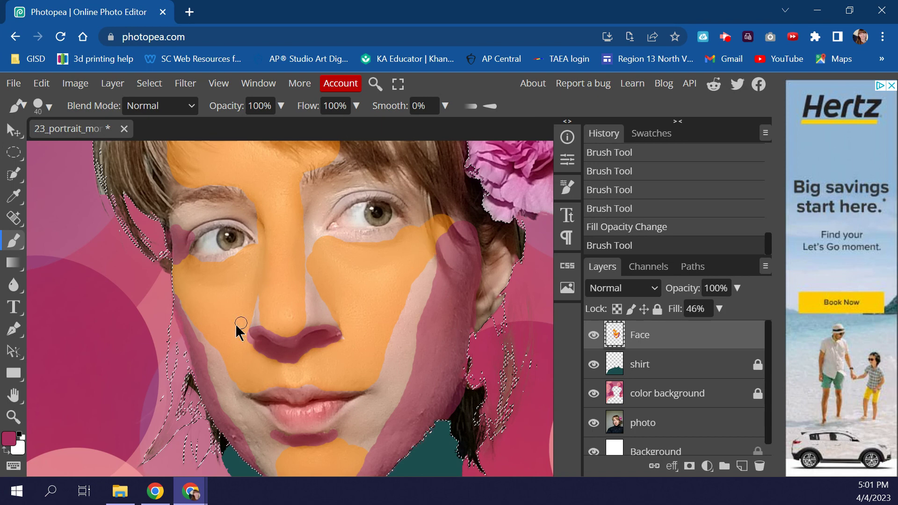
# Erase the surplus paint beneath the outer corner of the flower-side eye with a 35 eraser, undoing the first larger stroke
pyautogui.rightClick(14, 243)
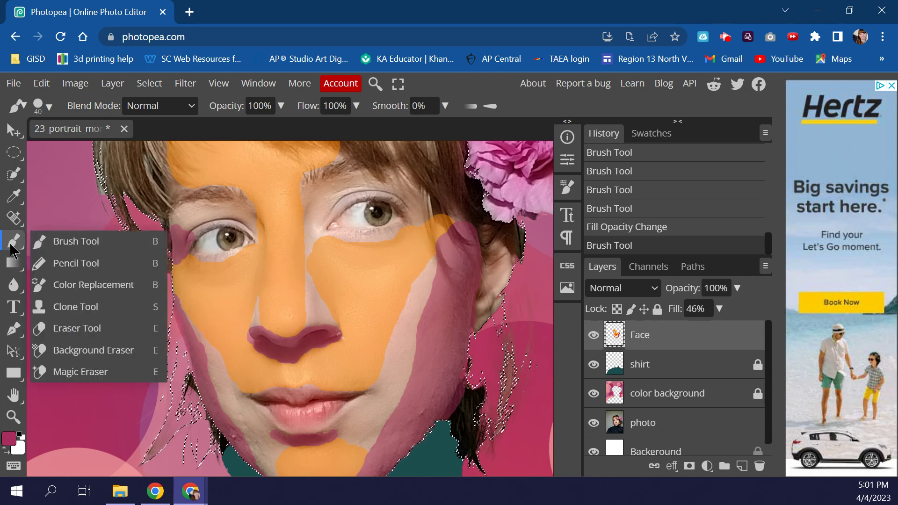
pyautogui.click(82, 328)
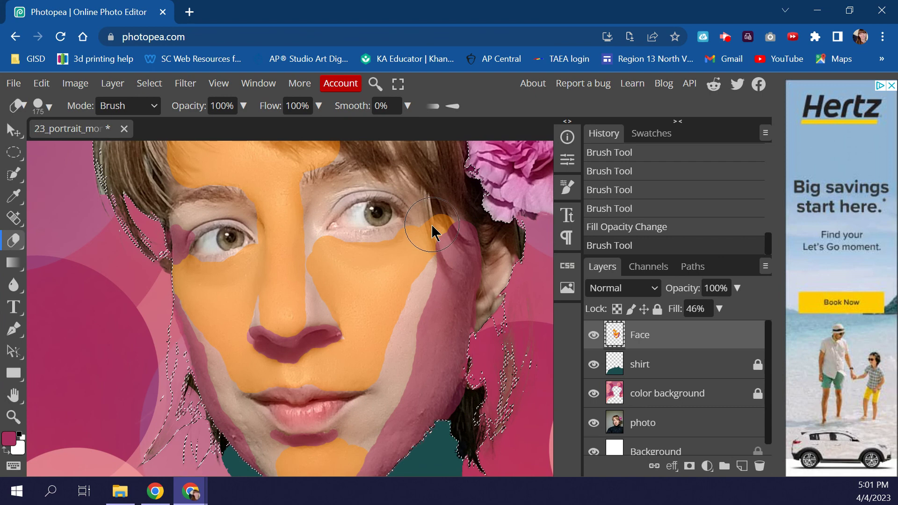
pyautogui.press('[')
pyautogui.press('[')
pyautogui.press('[')
pyautogui.press('[')
pyautogui.press('[')
pyautogui.press('[')
pyautogui.press('[')
pyautogui.press('[')
pyautogui.press('[')
pyautogui.press('[')
pyautogui.moveTo(429, 217)
pyautogui.mouseDown()
pyautogui.moveTo(440, 264)
pyautogui.moveTo(456, 280)
pyautogui.mouseUp()
pyautogui.hotkey('ctrl', 'z')
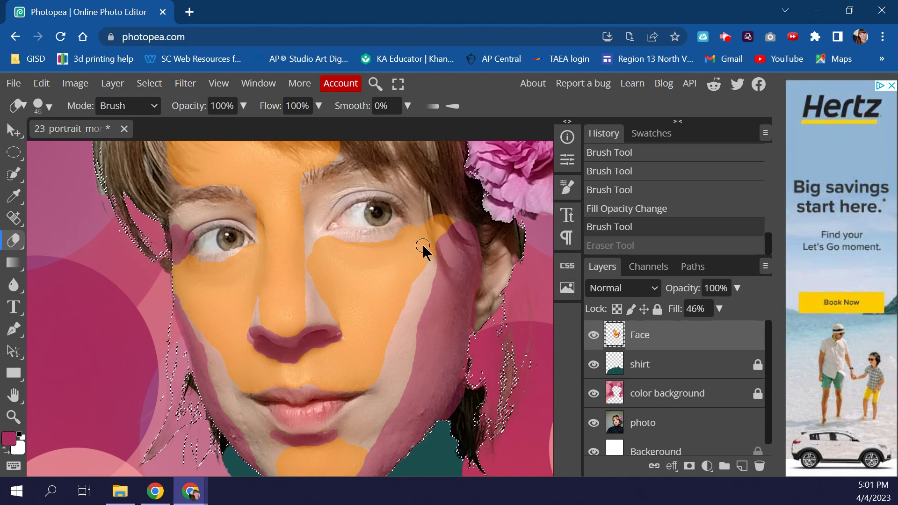
pyautogui.press('[')
pyautogui.click(437, 257)
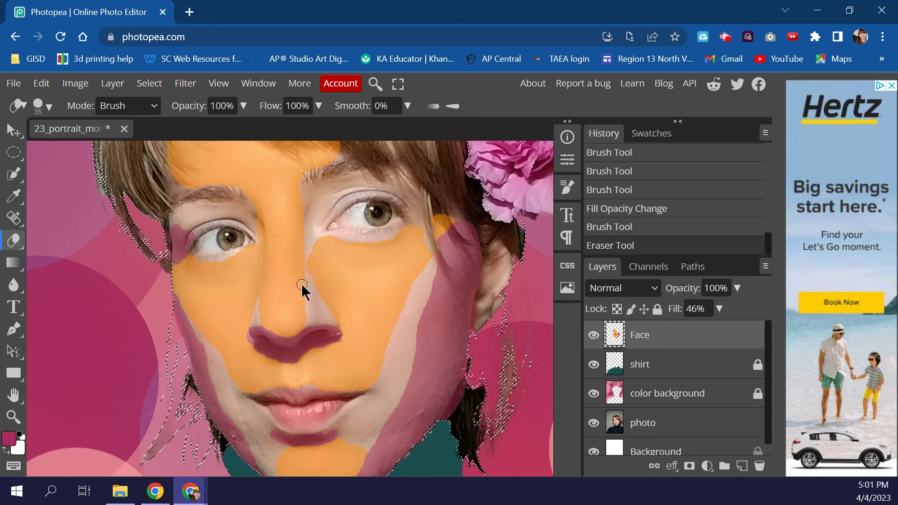
# Try sampling the translucent orange on the forehead, and set the Face layer's fill back to 100%
pyautogui.scroll(3, 301, 283)
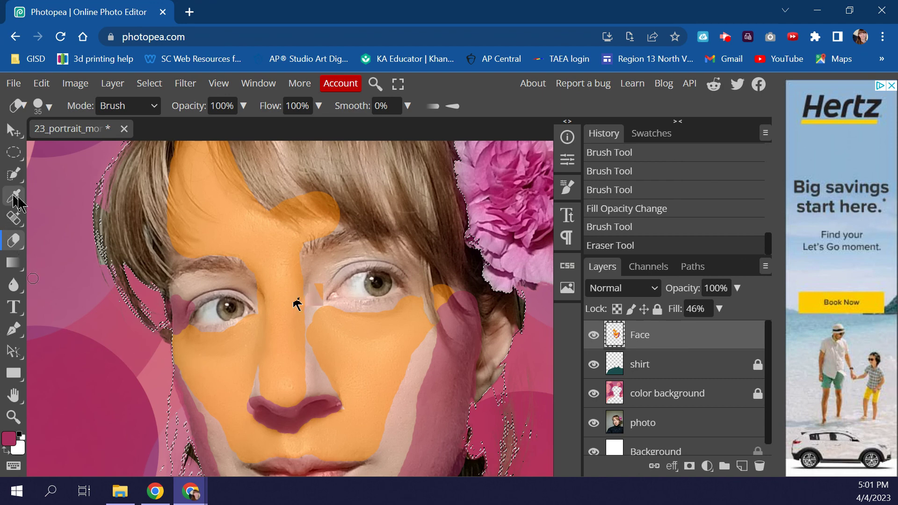
pyautogui.press('i')
pyautogui.click(250, 233)
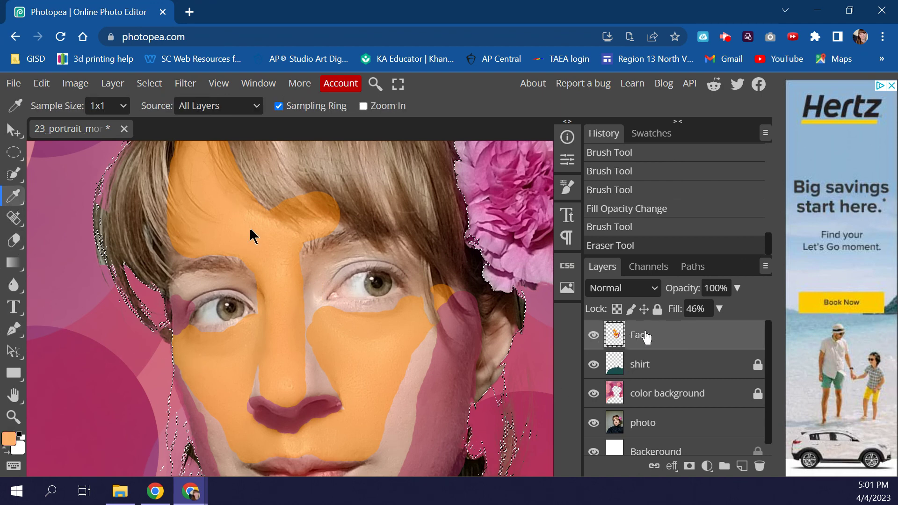
pyautogui.click(720, 310)
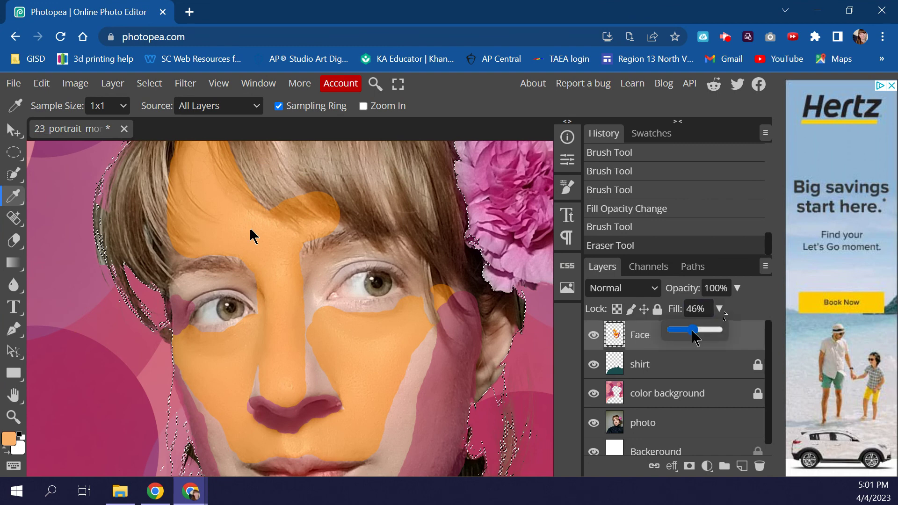
pyautogui.moveTo(693, 330); pyautogui.dragTo(735, 343)
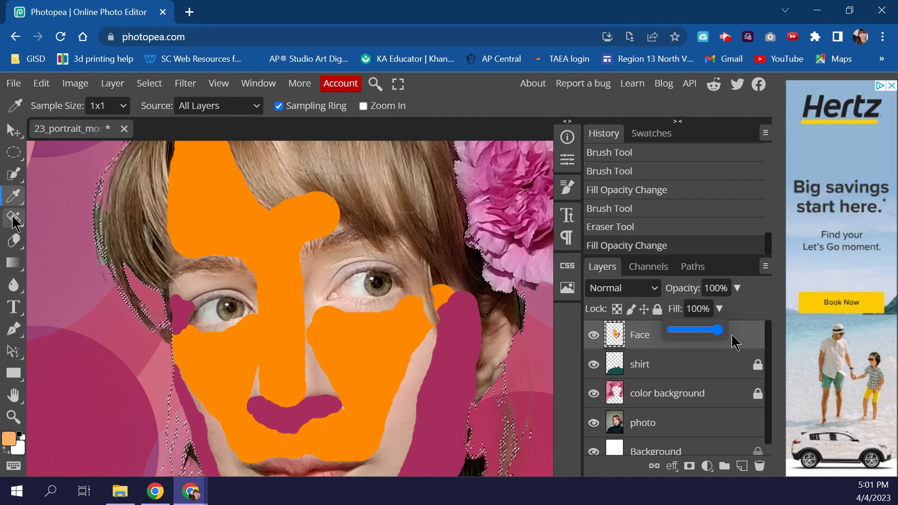
# Sample the solid orange on the forehead as the foreground colour and return to the Brush tool
pyautogui.click(269, 218)
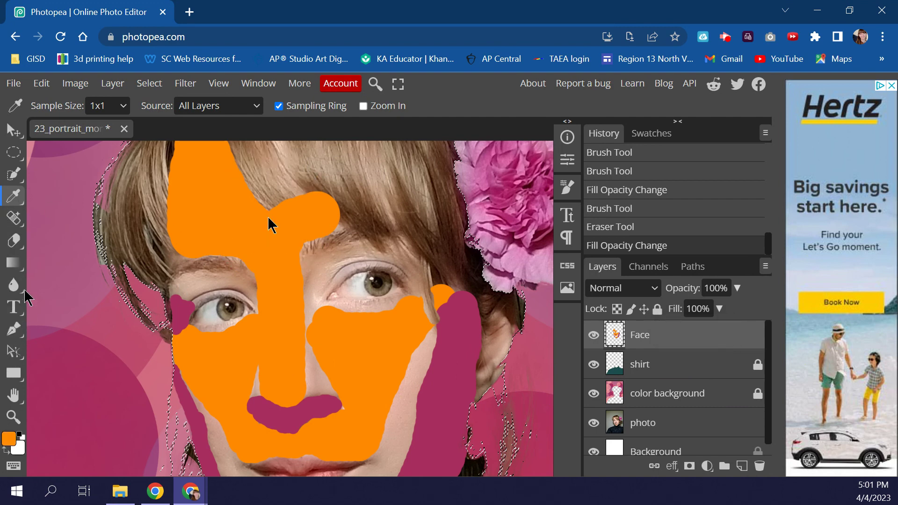
pyautogui.click(14, 241)
pyautogui.click(45, 243)
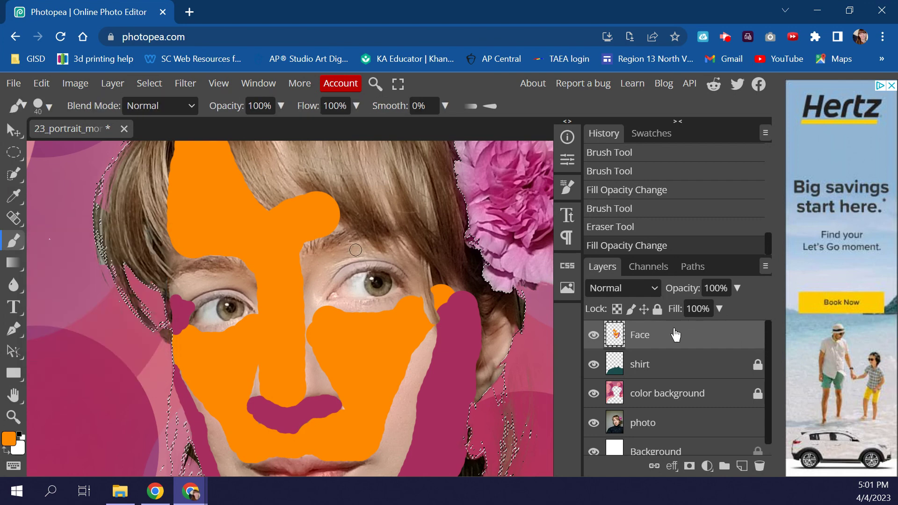
# Lower the Face layer's fill to 35% and extend the orange highlight along the outer cheek on the flower side
pyautogui.click(720, 308)
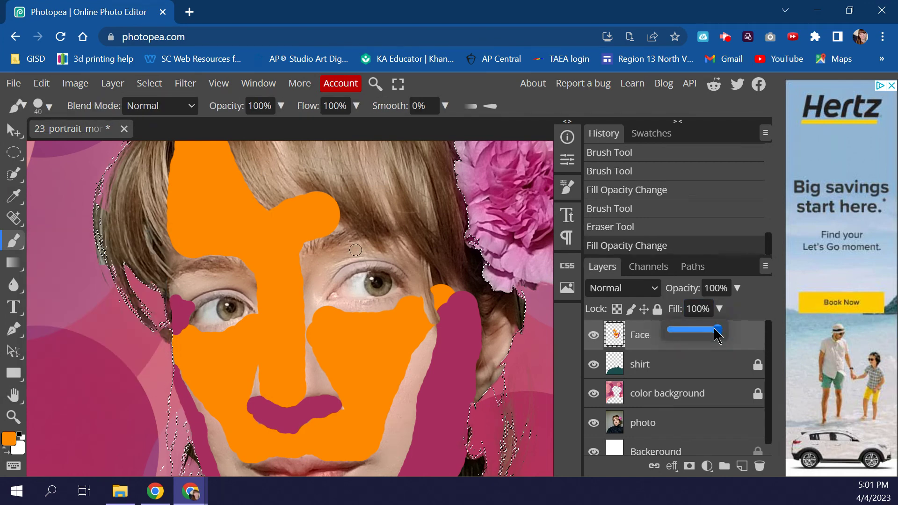
pyautogui.moveTo(719, 330); pyautogui.dragTo(686, 331)
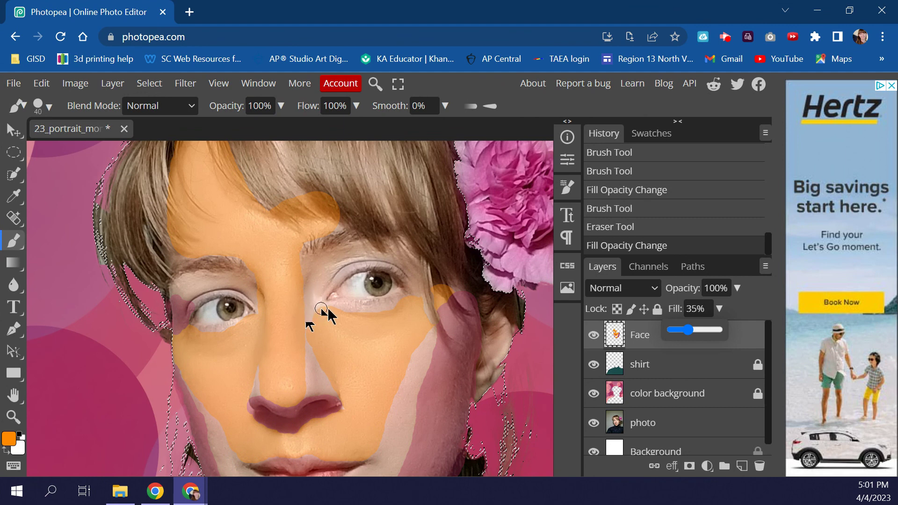
pyautogui.moveTo(328, 308); pyautogui.dragTo(365, 308)
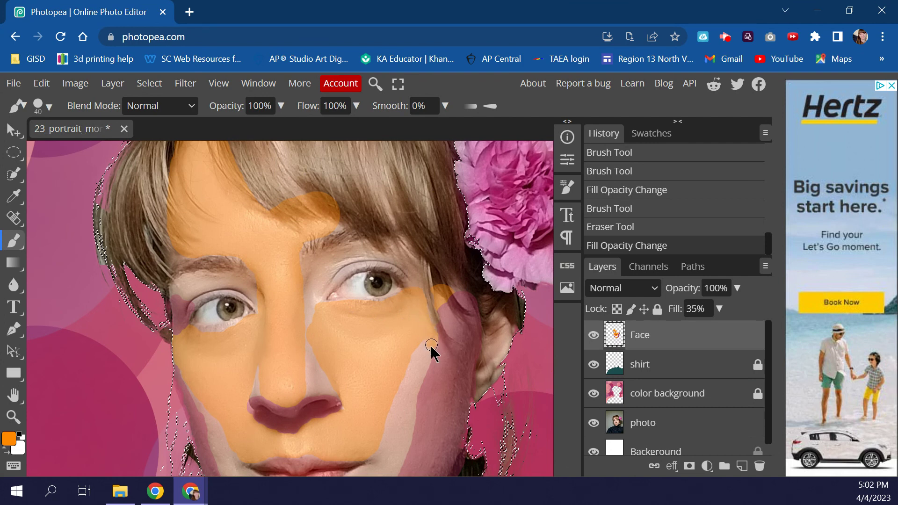
pyautogui.moveTo(417, 374); pyautogui.dragTo(419, 369)
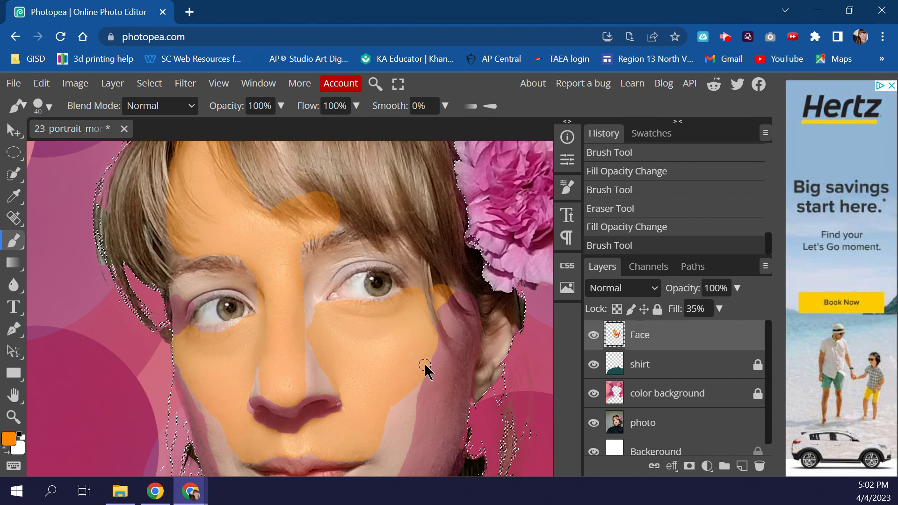
pyautogui.click(434, 348)
# Paint orange highlights on both upper eyelids between the eyes and the eyebrows with the 40 brush
pyautogui.scroll(-3, 477, 341)
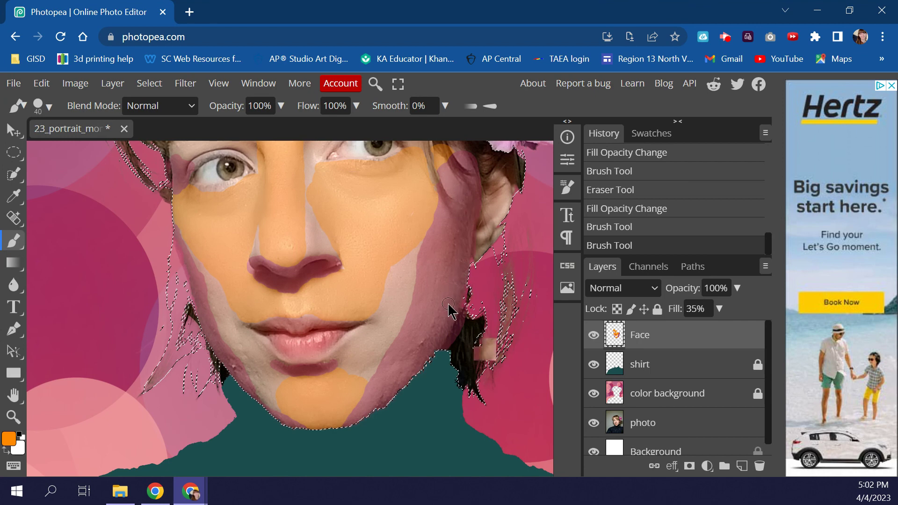
pyautogui.scroll(2, 448, 304)
pyautogui.scroll(2, 448, 304)
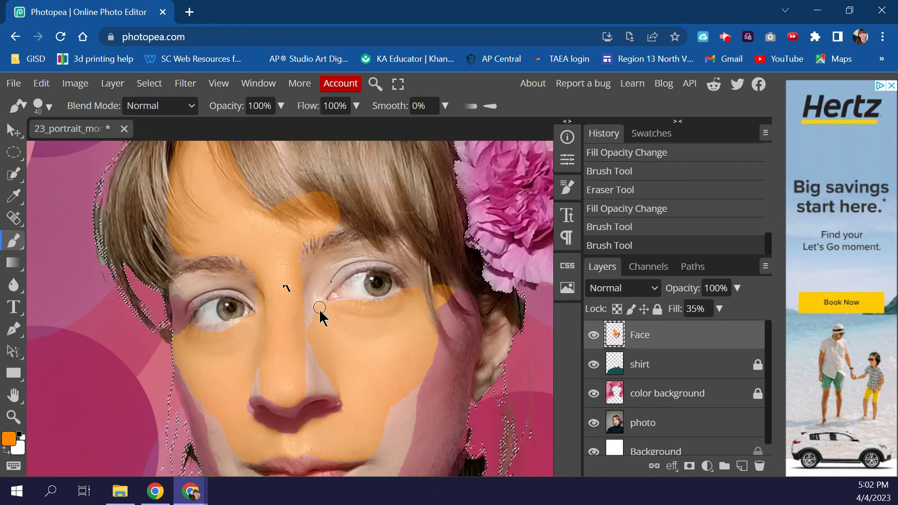
pyautogui.moveTo(312, 318)
pyautogui.mouseDown()
pyautogui.moveTo(335, 268)
pyautogui.moveTo(376, 257)
pyautogui.moveTo(342, 270)
pyautogui.moveTo(314, 306)
pyautogui.mouseUp()
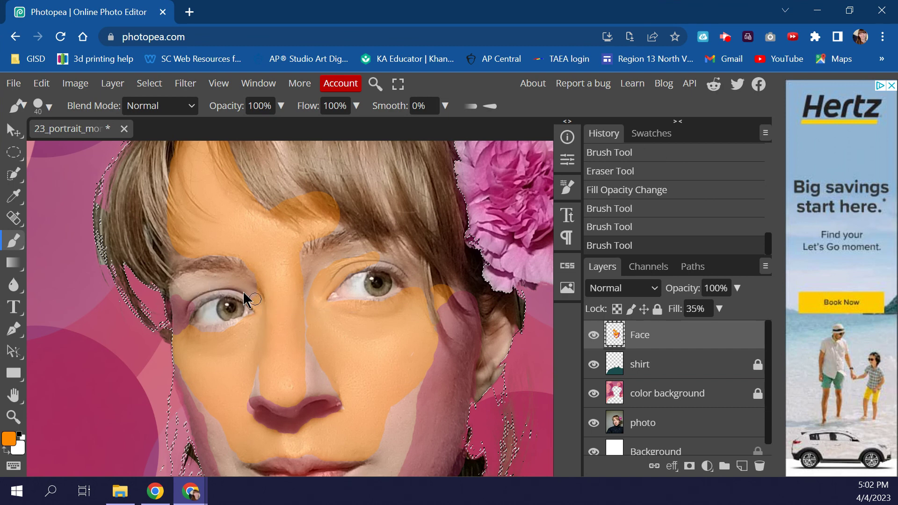
pyautogui.click(220, 301)
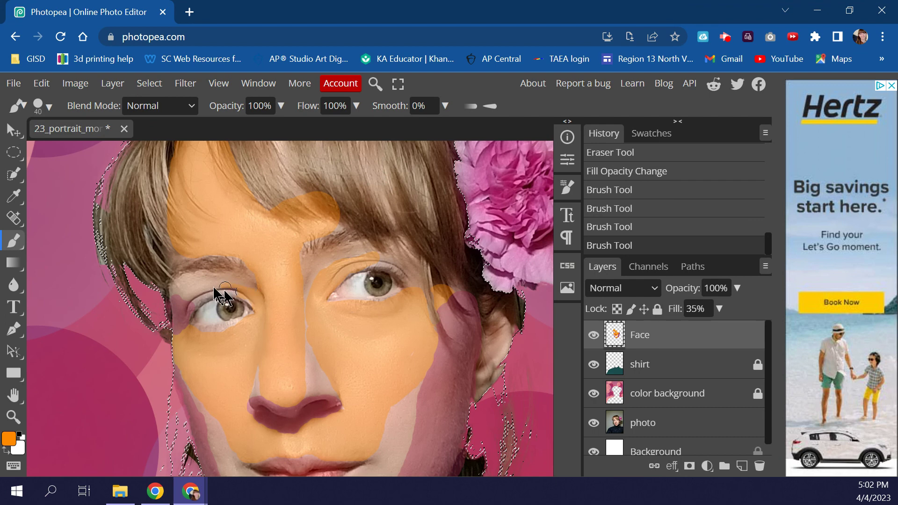
pyautogui.click(189, 290)
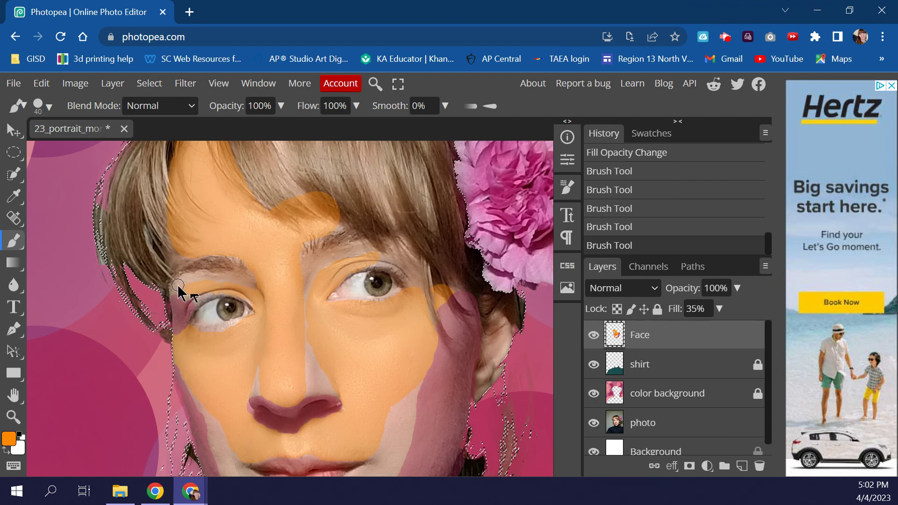
pyautogui.moveTo(213, 279); pyautogui.dragTo(256, 305)
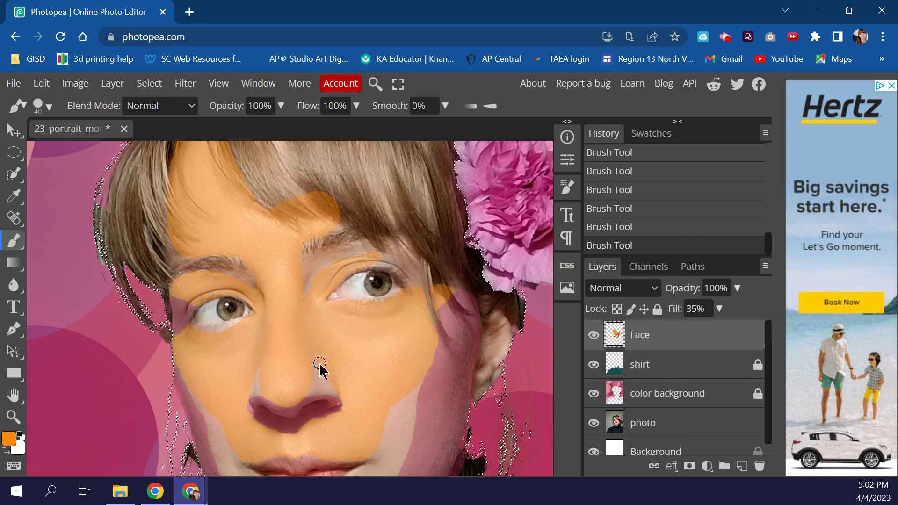
# Fill the bare patches beside the nostrils with orange and add a short orange stroke below the flower-side corner of the mouth
pyautogui.moveTo(304, 393); pyautogui.dragTo(350, 403)
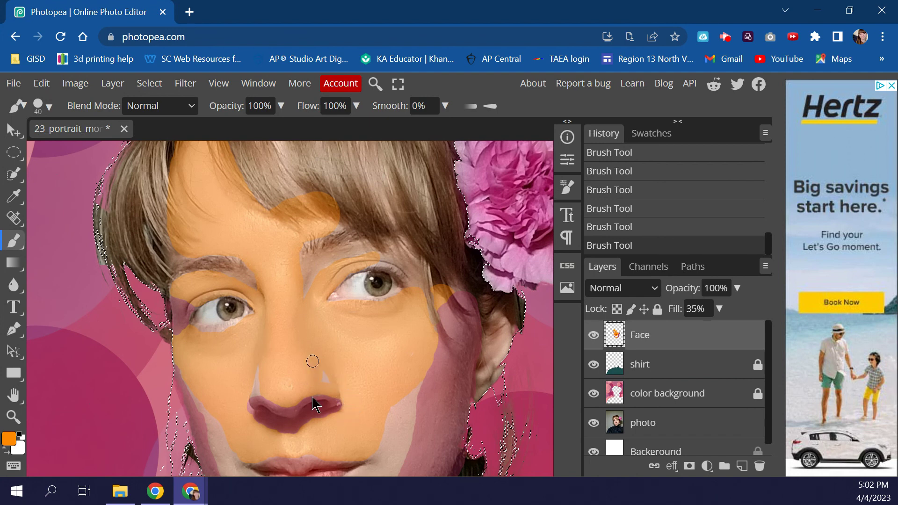
pyautogui.moveTo(334, 382); pyautogui.dragTo(320, 373)
pyautogui.scroll(-3, 367, 322)
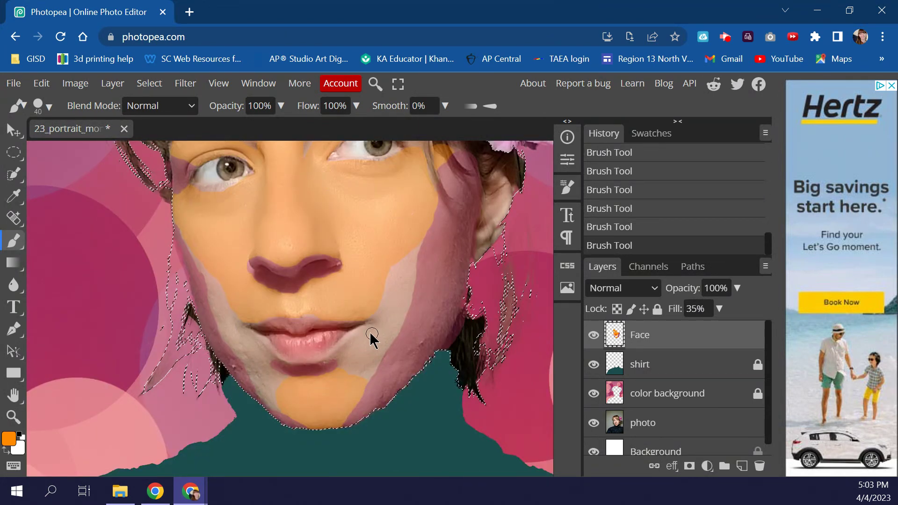
pyautogui.moveTo(347, 345); pyautogui.dragTo(392, 322)
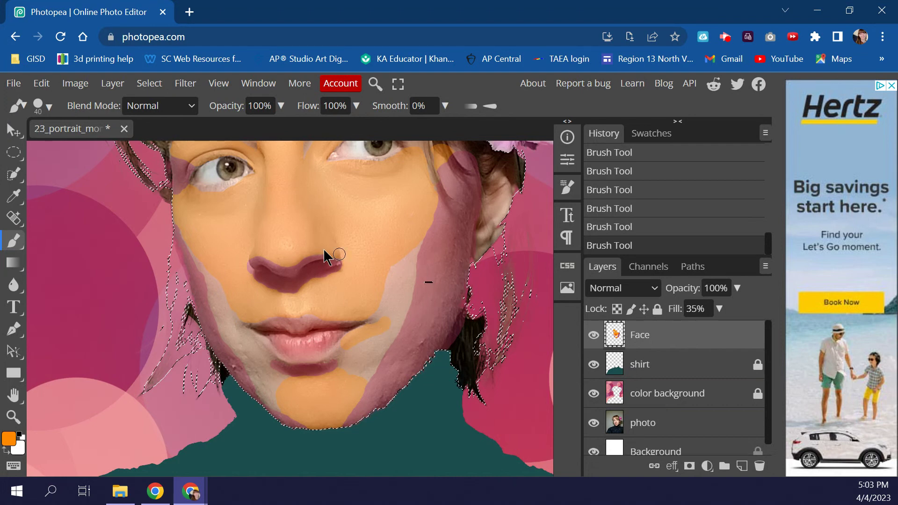
# Set the Face layer's fill back to 100%
pyautogui.scroll(1, 192, 331)
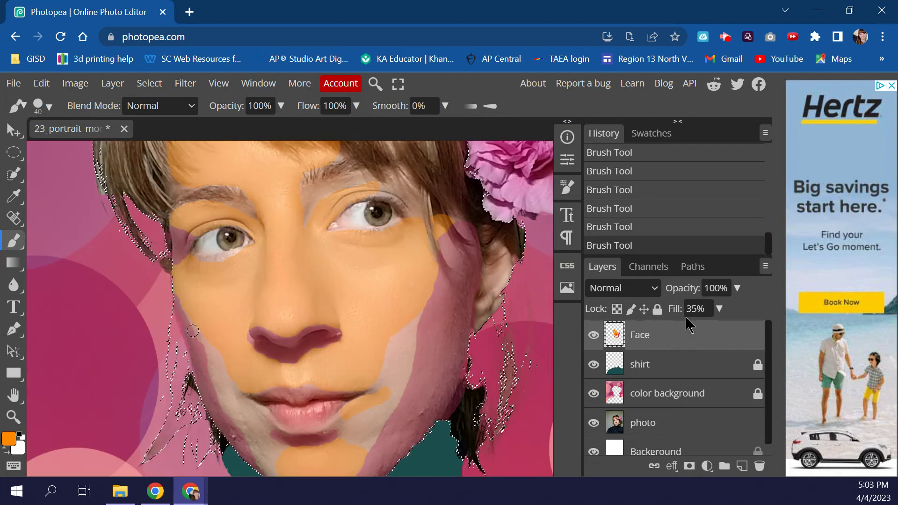
pyautogui.click(719, 308)
pyautogui.moveTo(687, 330); pyautogui.dragTo(735, 340)
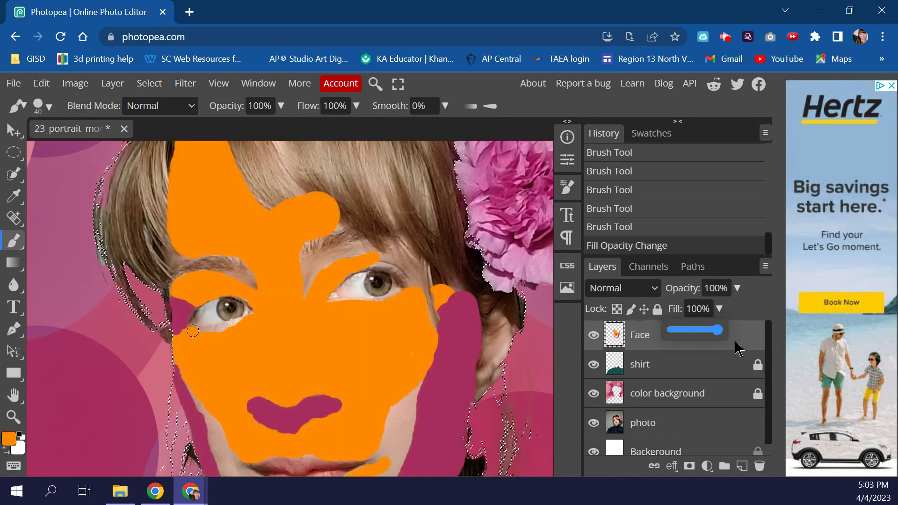
# Examine the solid face colours up close and zoomed out against the whole portrait, from the hair to the shirt
pyautogui.scroll(-2, 344, 305)
pyautogui.scroll(2, 350, 306)
pyautogui.scroll(-1, 353, 307)
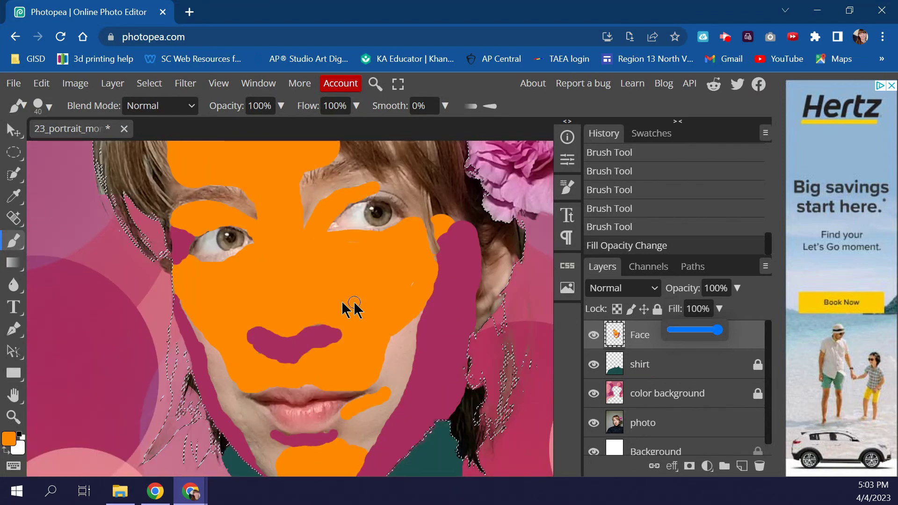
pyautogui.click(14, 416)
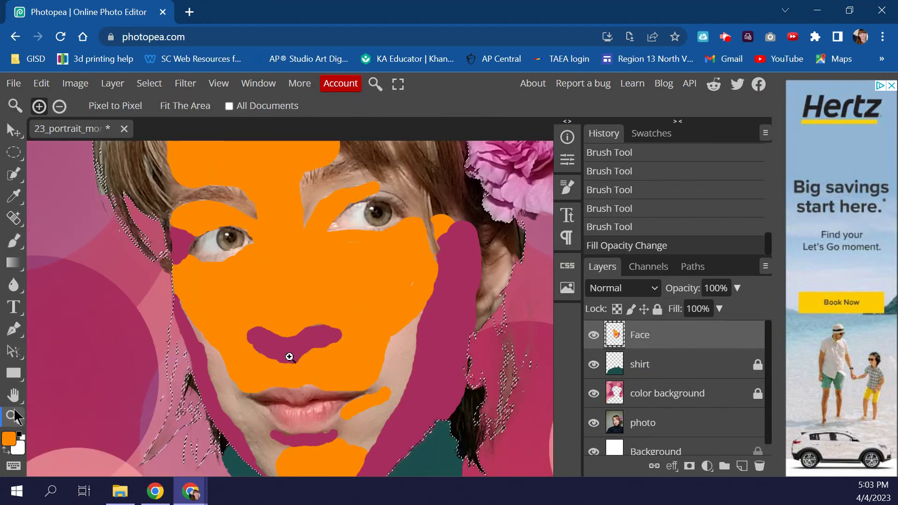
pyautogui.click(311, 332)
pyautogui.click(328, 321)
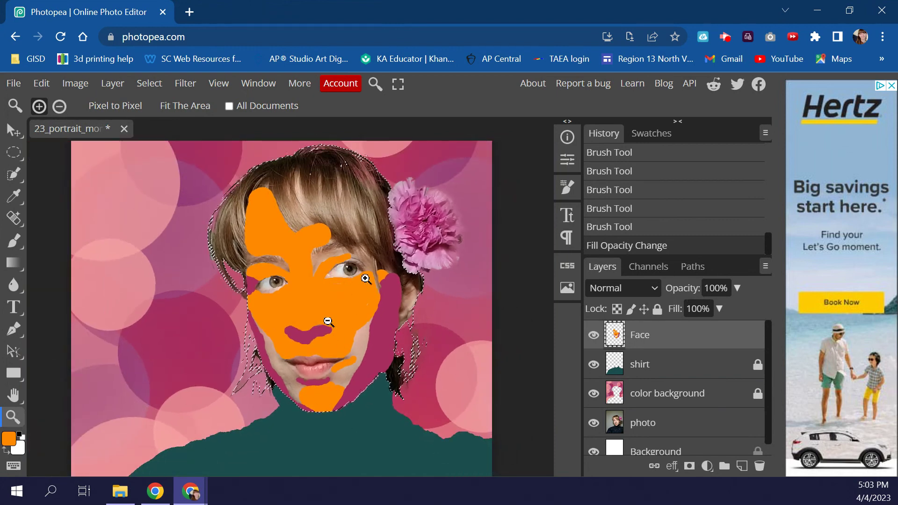
pyautogui.scroll(-3, 347, 366)
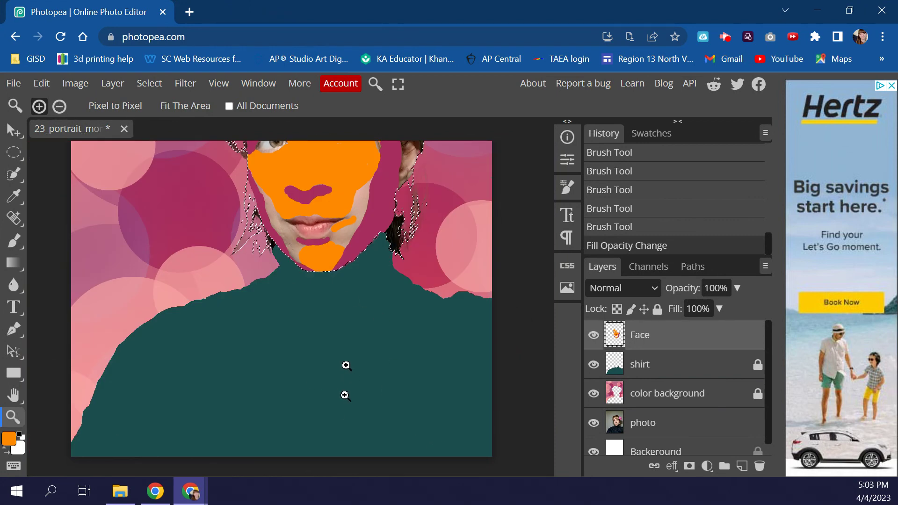
pyautogui.scroll(3, 346, 366)
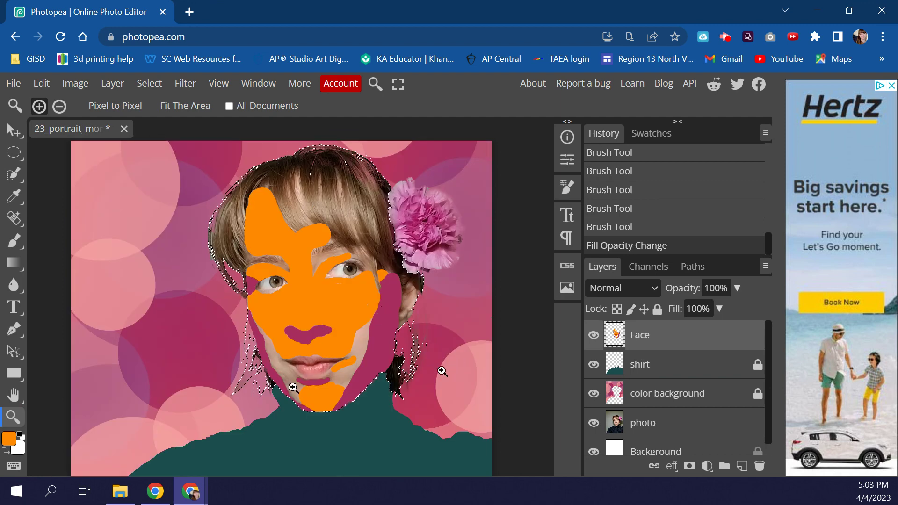